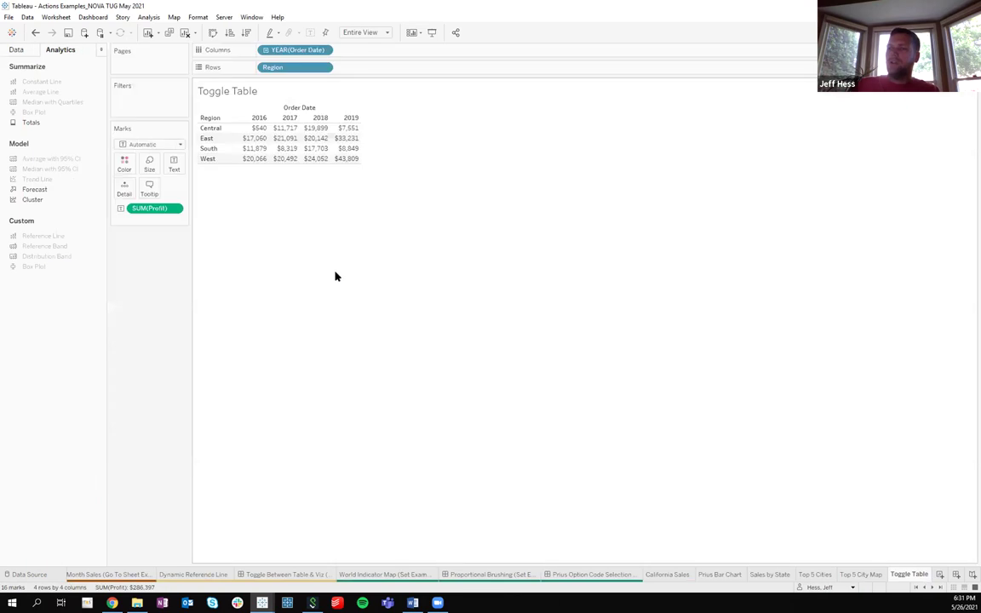
Review the settings of the Show Table parameter, including its data type and current value.
click(24, 52)
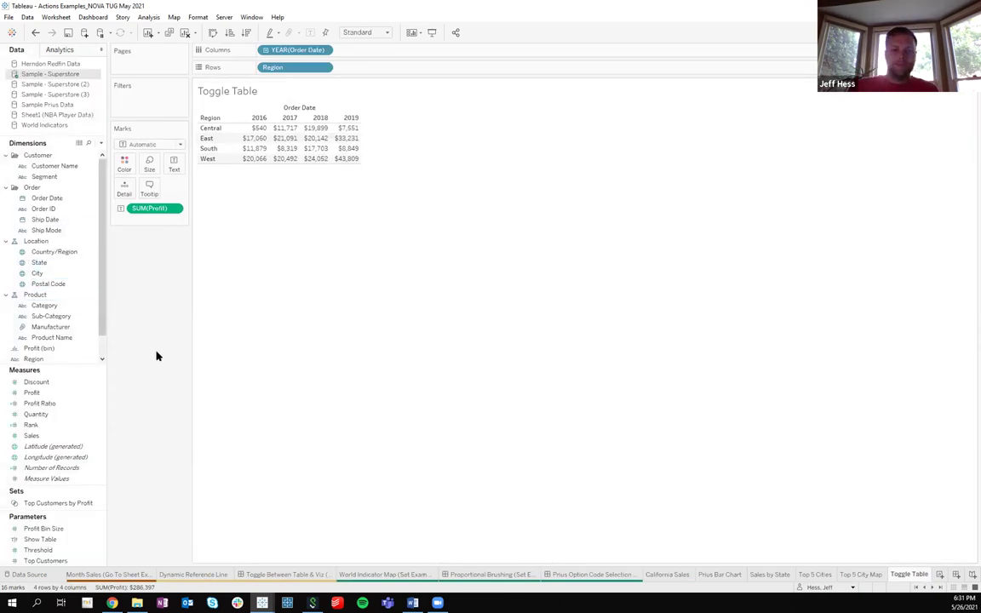
click(101, 144)
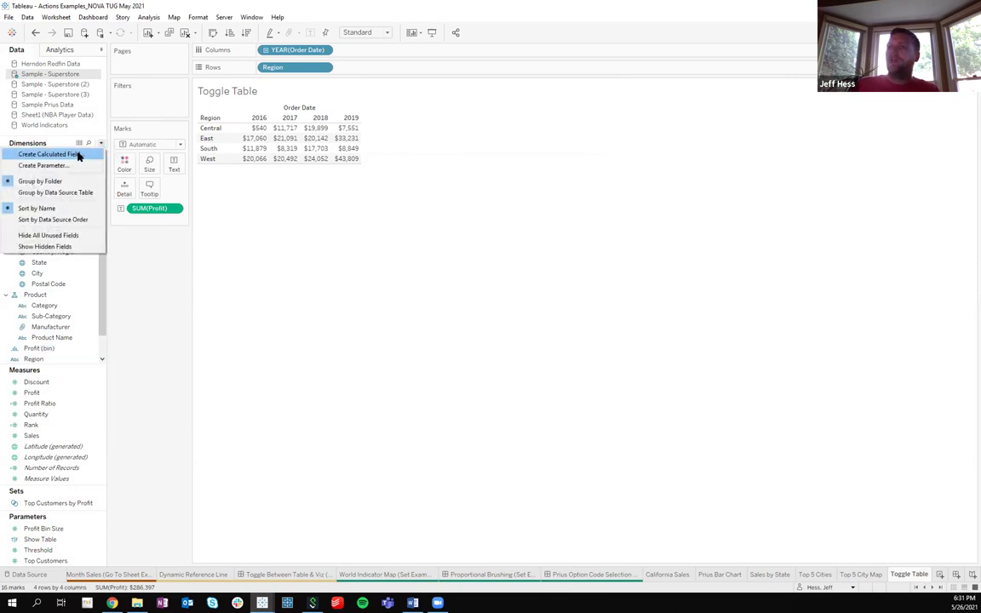
click(107, 529)
click(54, 540)
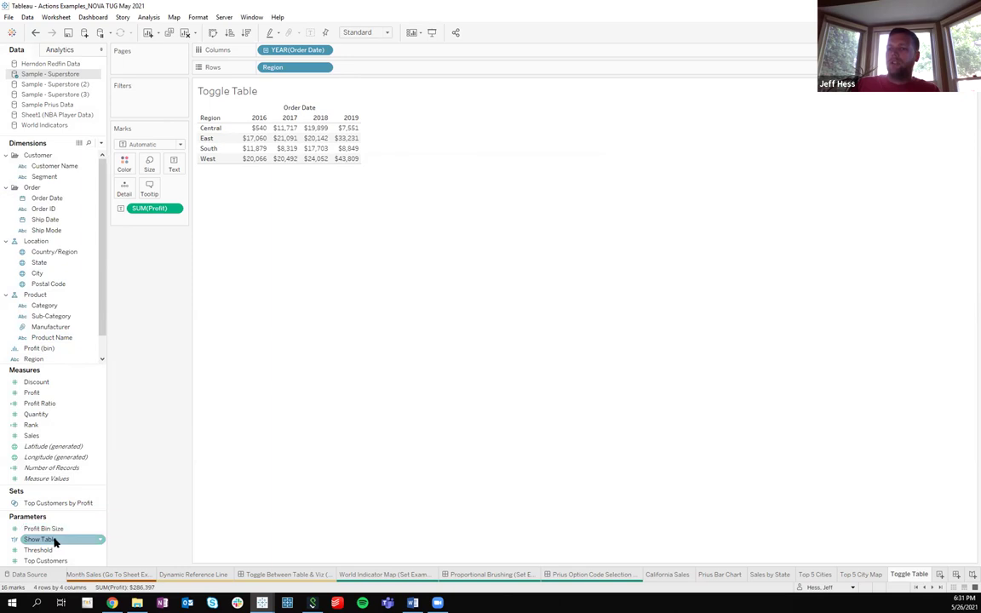
right_click(54, 540)
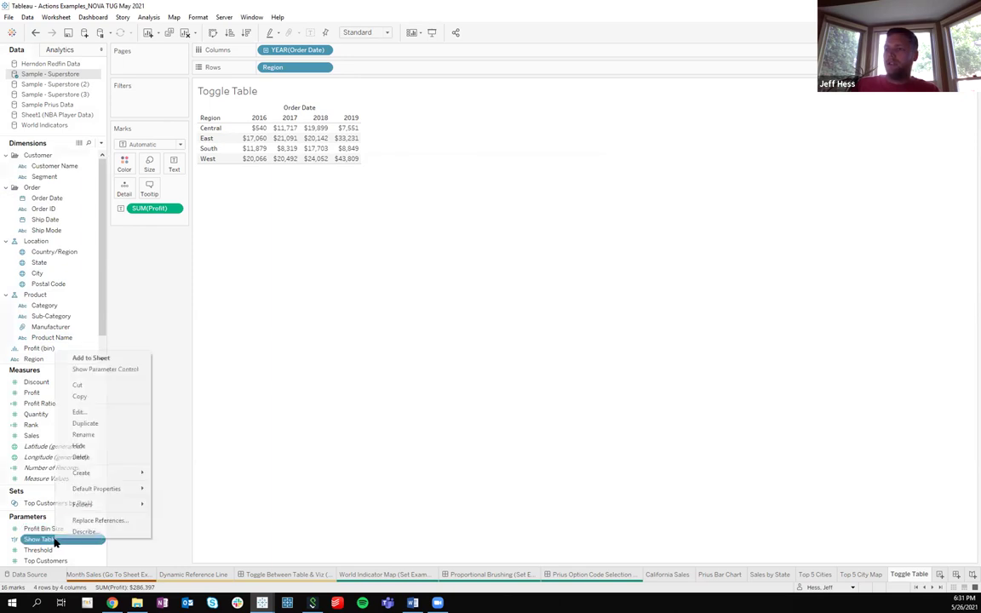
click(88, 412)
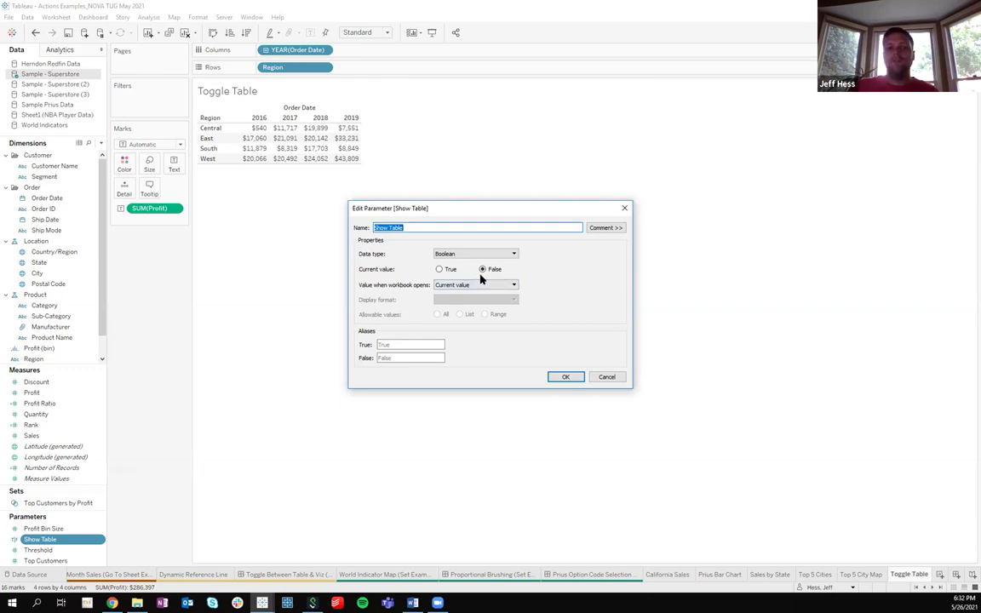
click(555, 376)
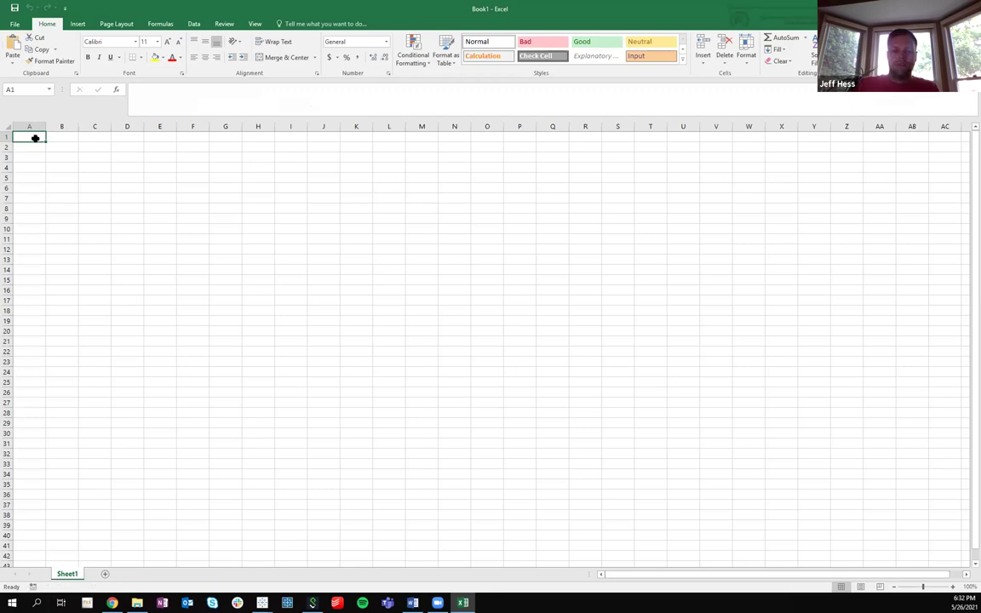
In the blank Excel workbook, enter the header Toggle in A1 with the values true and false in the two cells beneath it.
text(Toggle)
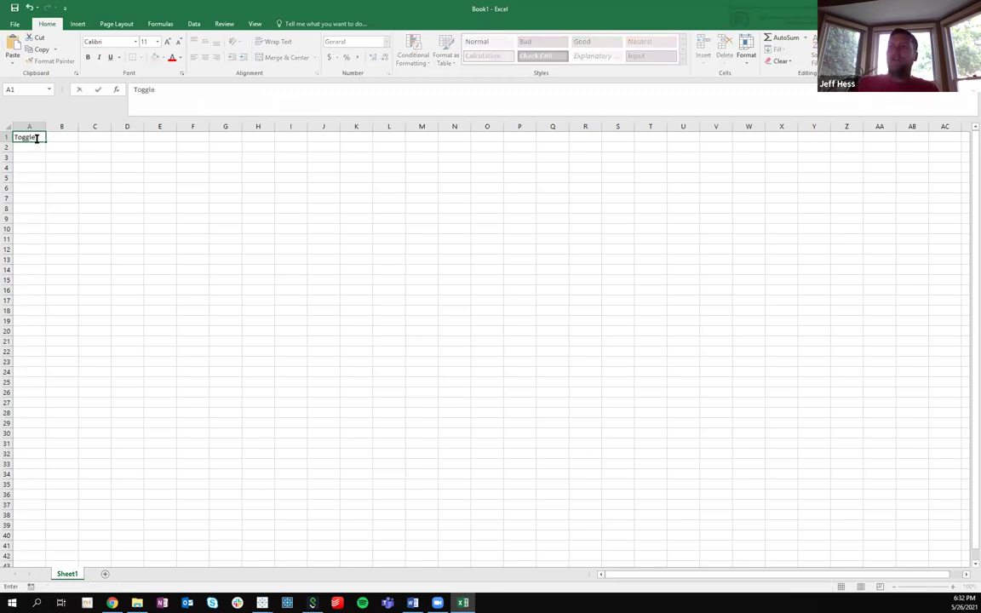
key(Return)
text(true)
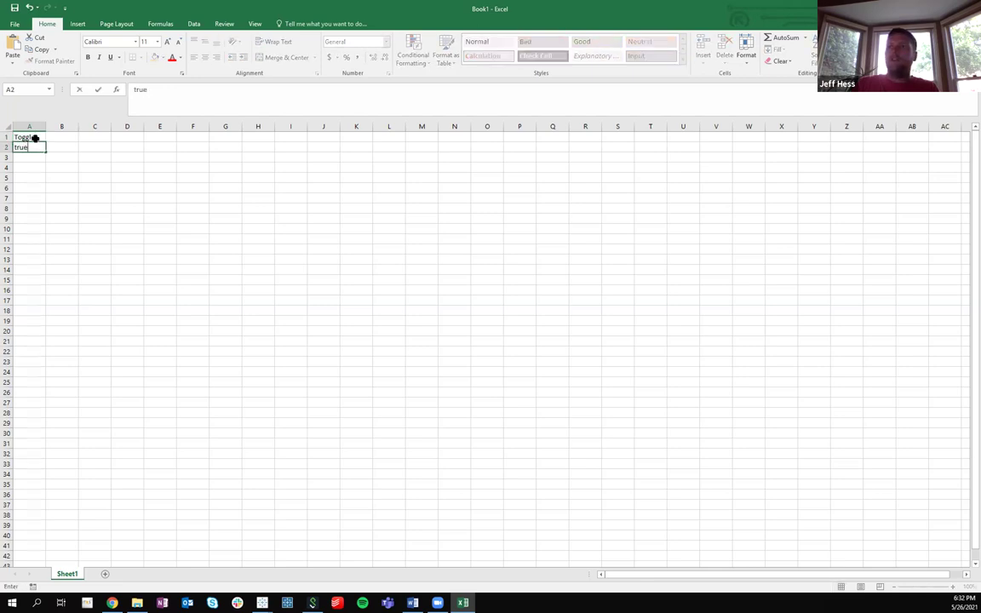
key(Return)
text(false)
key(Return)
Copy cells A1:A3 and bring them into the Tableau workbook as a new clipboard data source.
drag(35, 138, 37, 155)
key(ctrl+c)
key(alt+Tab)
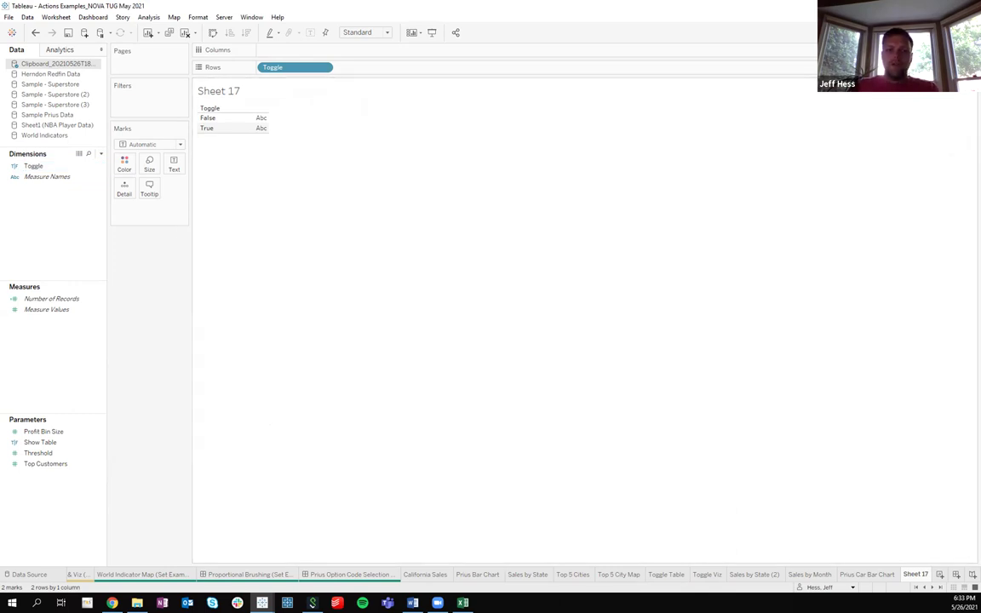
Create a calculated field named Next Toggle that returns FALSE if [Toggle]=TRUE, else TRUE.
click(99, 166)
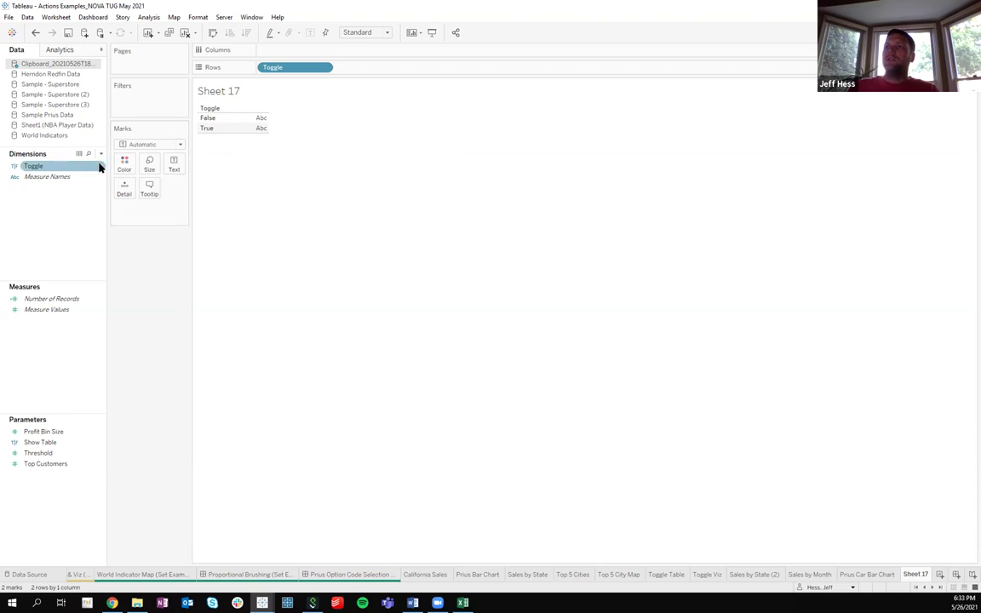
click(101, 154)
click(96, 164)
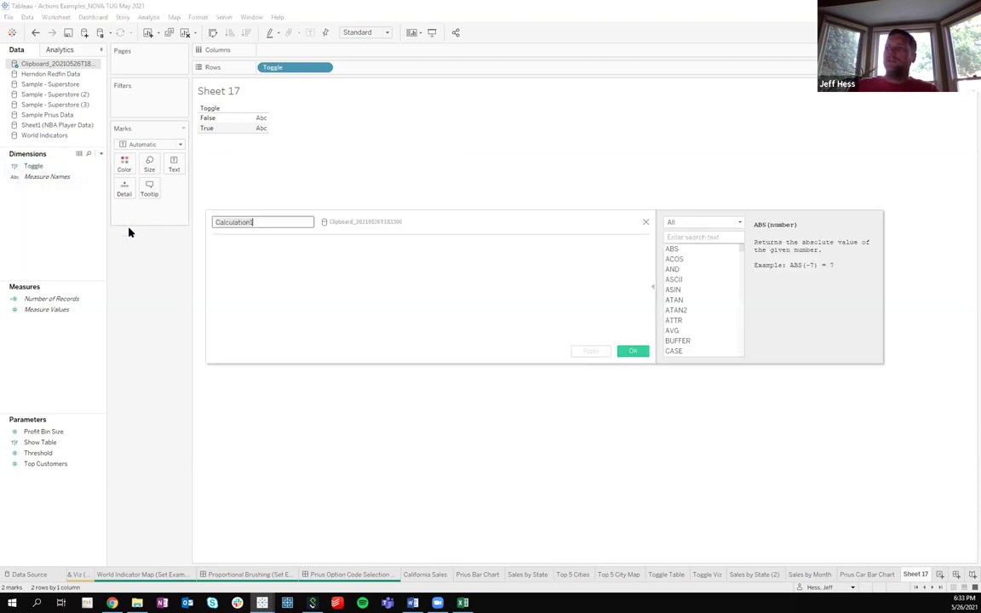
text(Next Toggle)
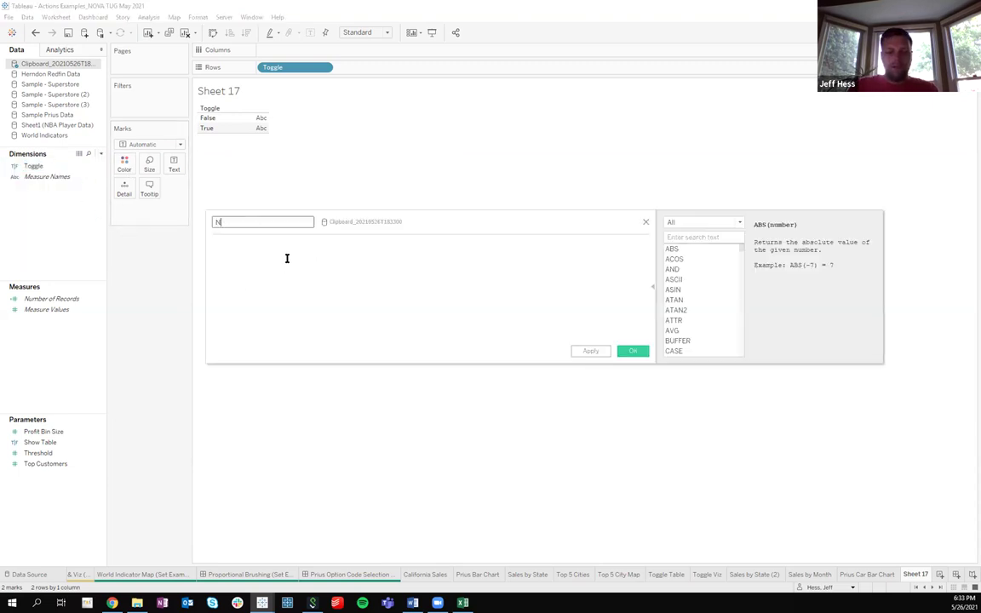
click(287, 258)
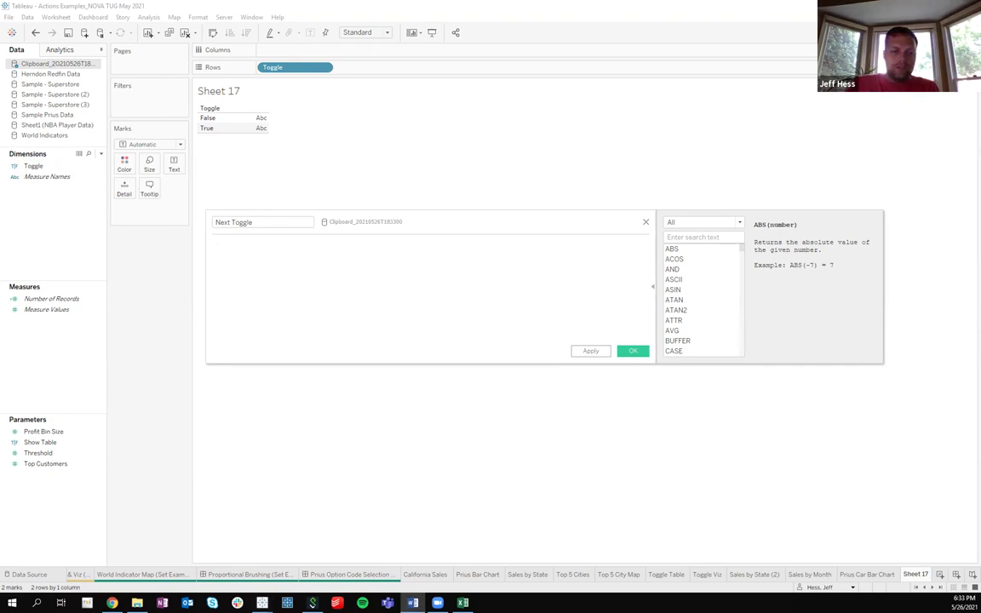
click(295, 241)
key(ctrl+v)
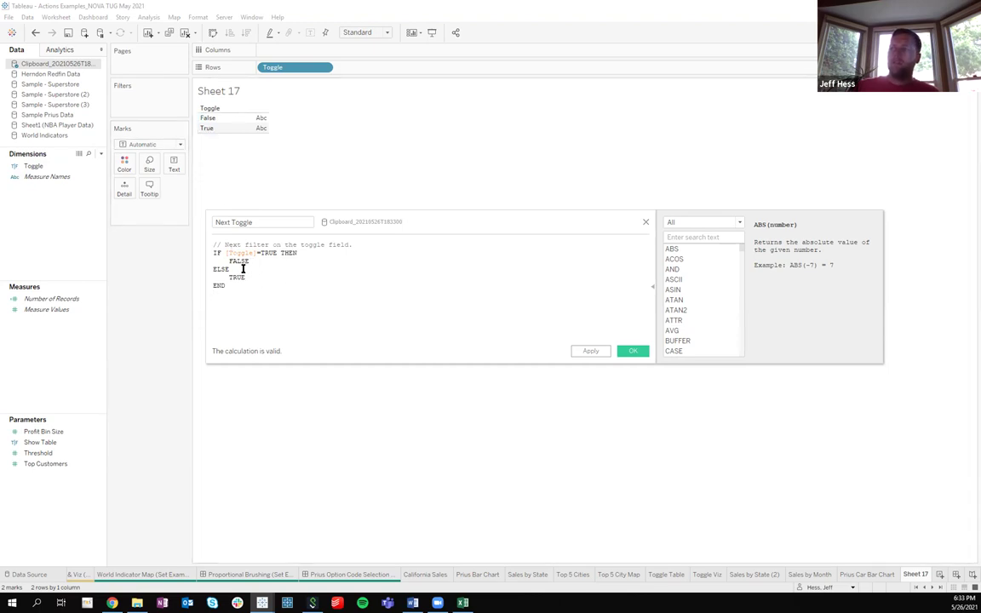
click(633, 350)
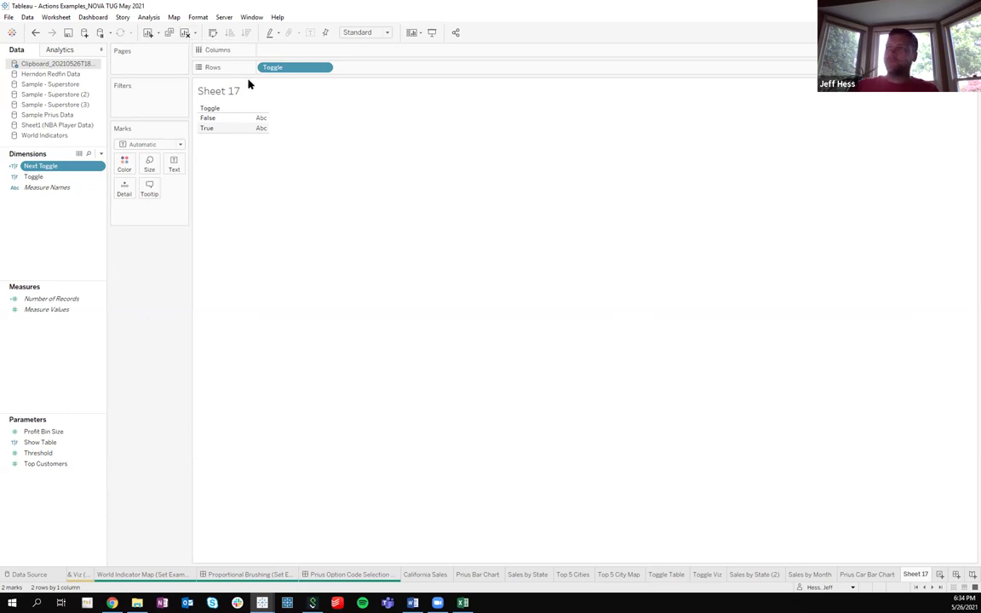
Clear Sheet 17 and add an ad hoc calculation of 0 to the columns.
click(183, 34)
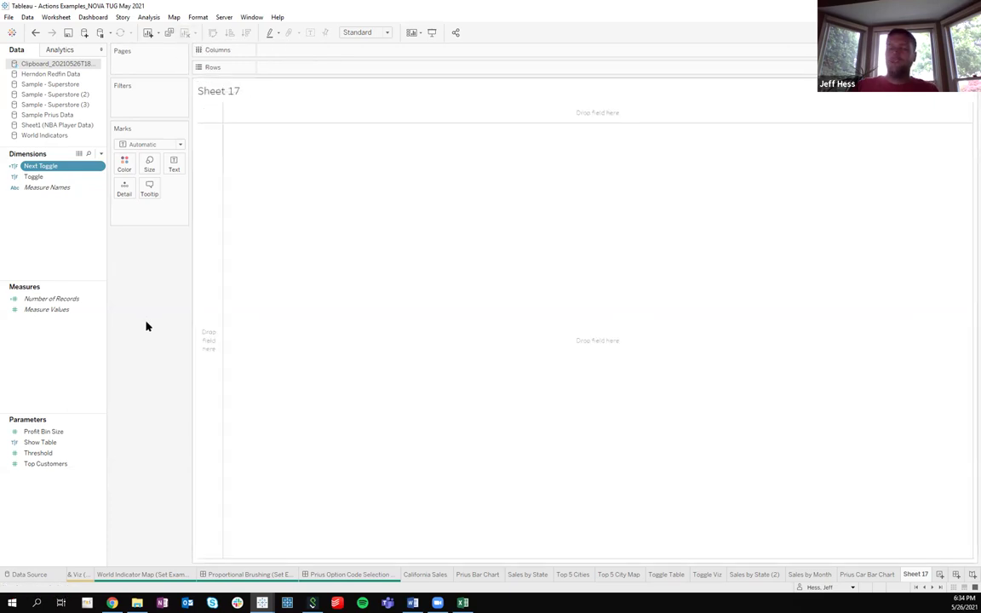
double_click(278, 51)
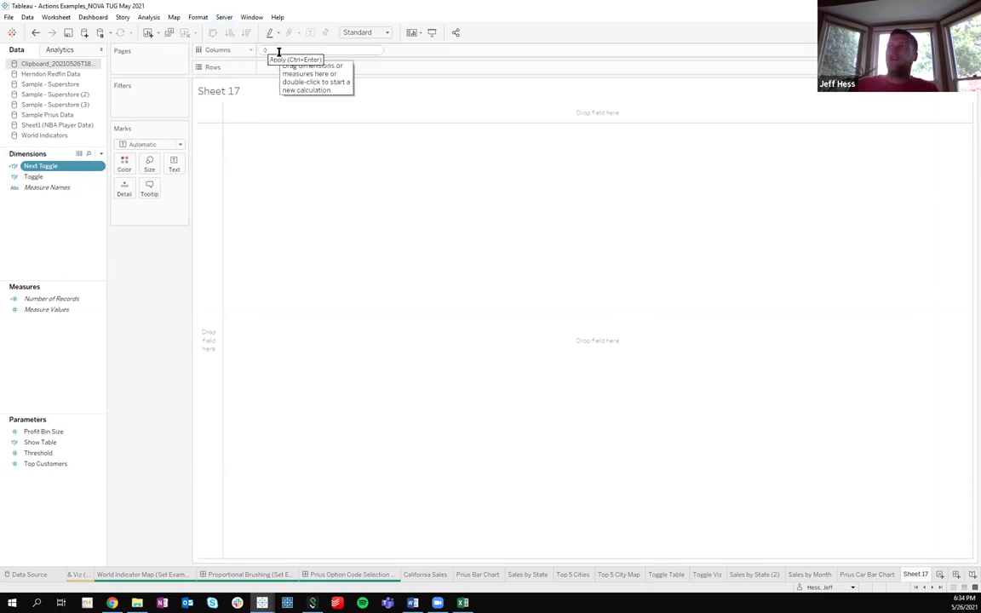
key(Return)
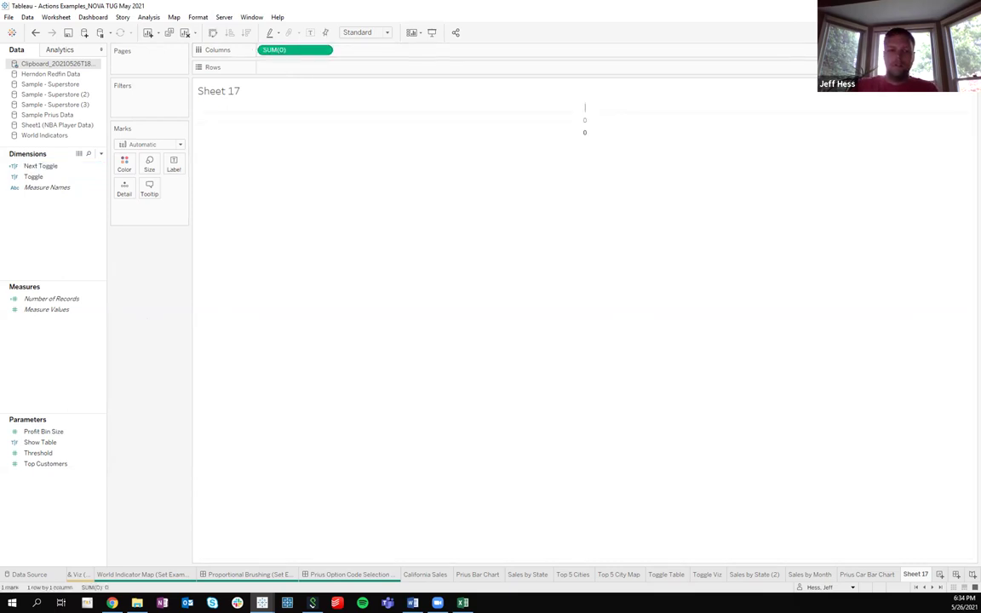
Open the line formatting for the sheet and set the column grid lines to None.
mouse_move(584, 112)
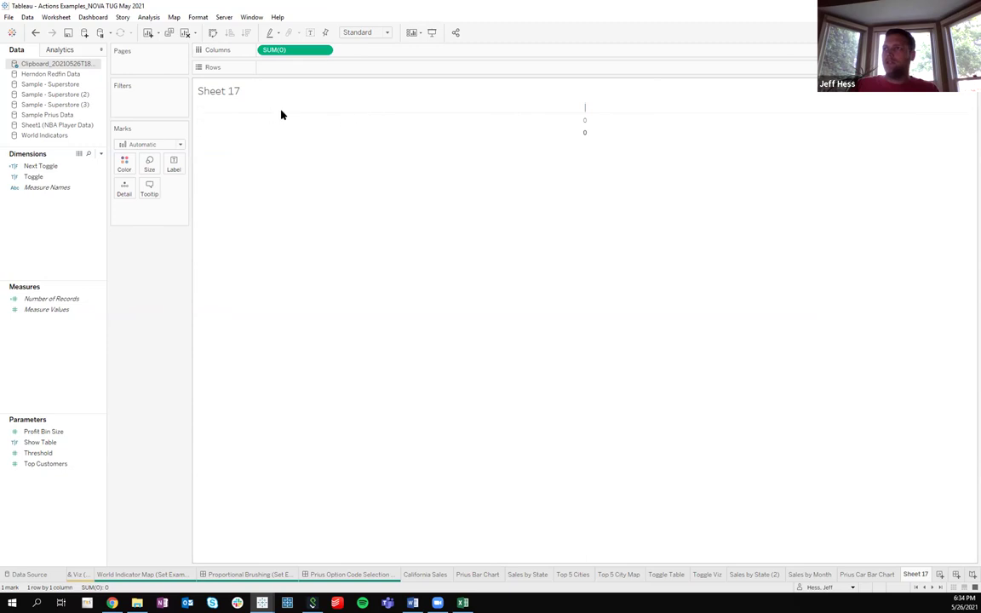
right_click(584, 109)
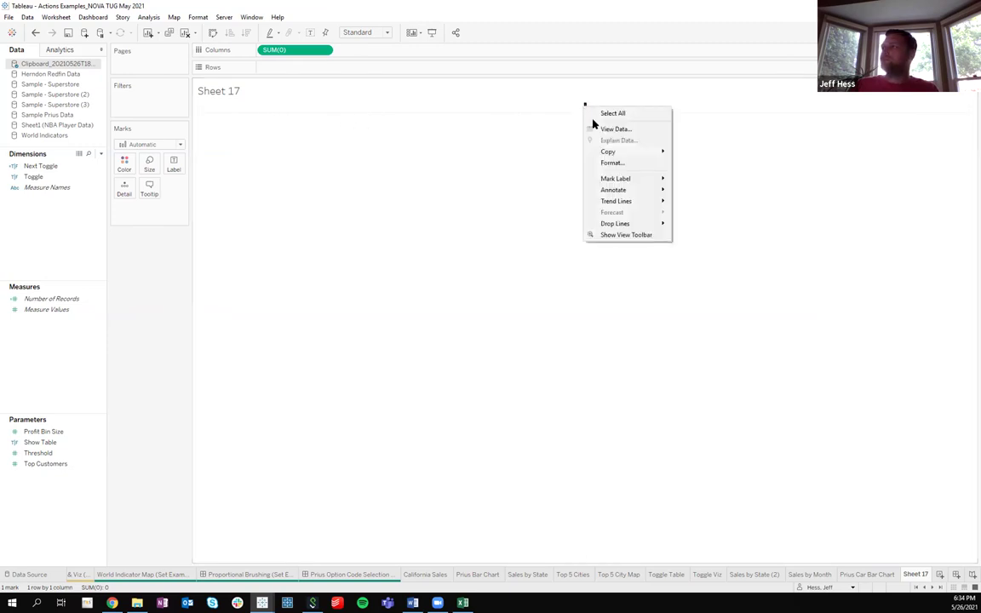
click(610, 163)
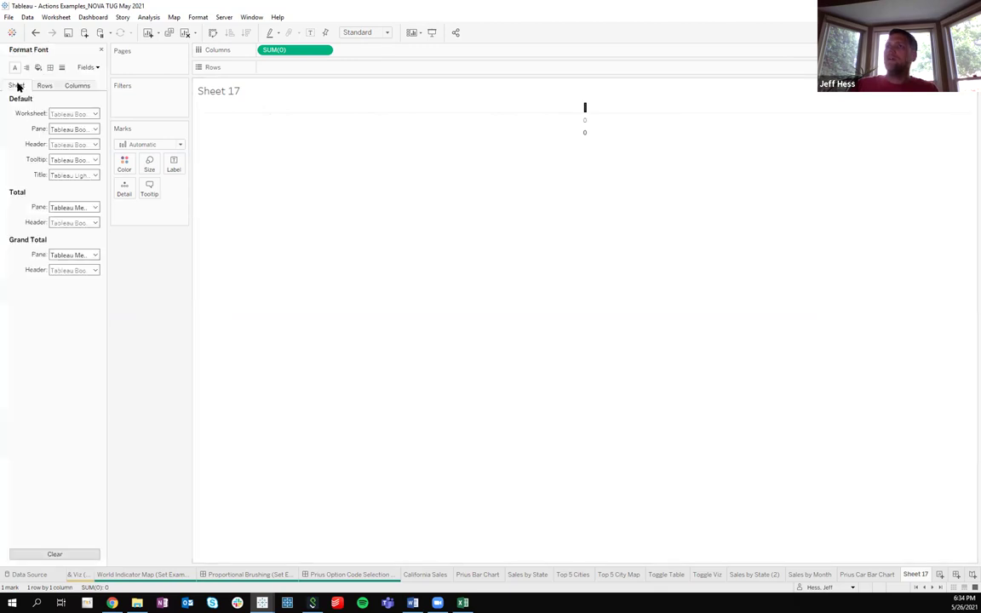
click(51, 67)
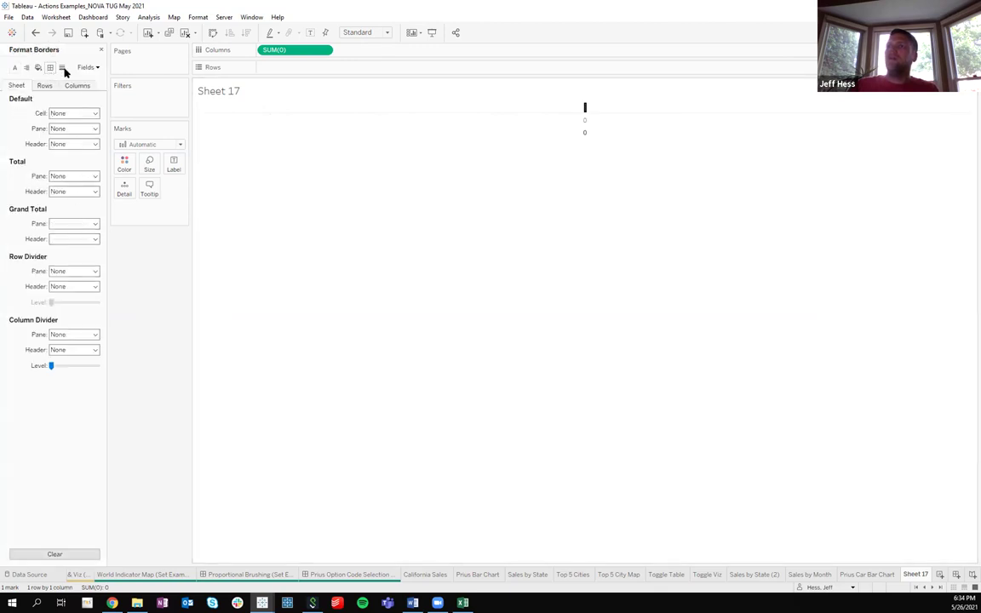
click(62, 68)
click(75, 113)
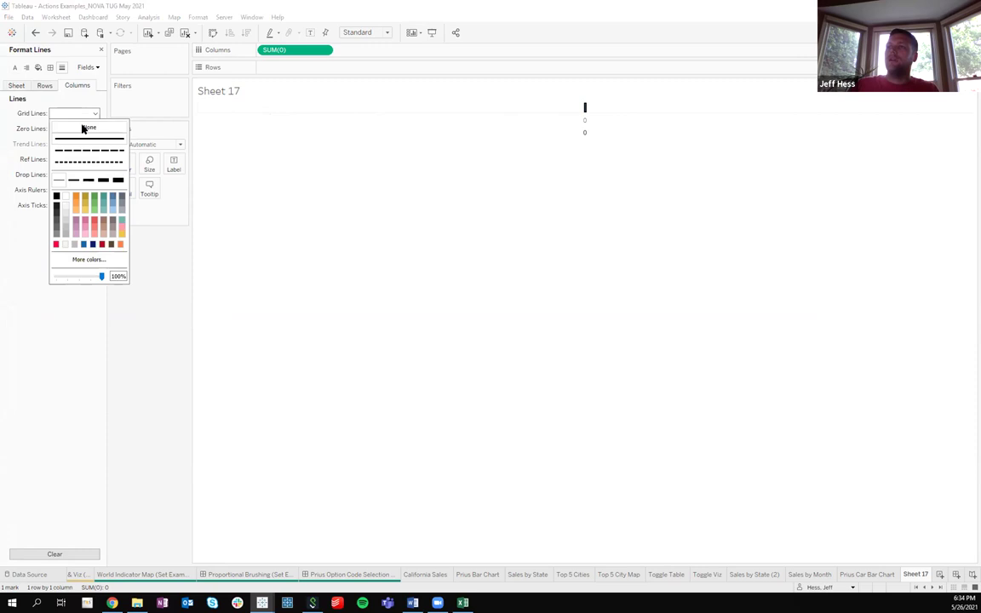
click(84, 128)
Set the sheet-level zero lines, axis rulers and axis ticks to None.
click(17, 86)
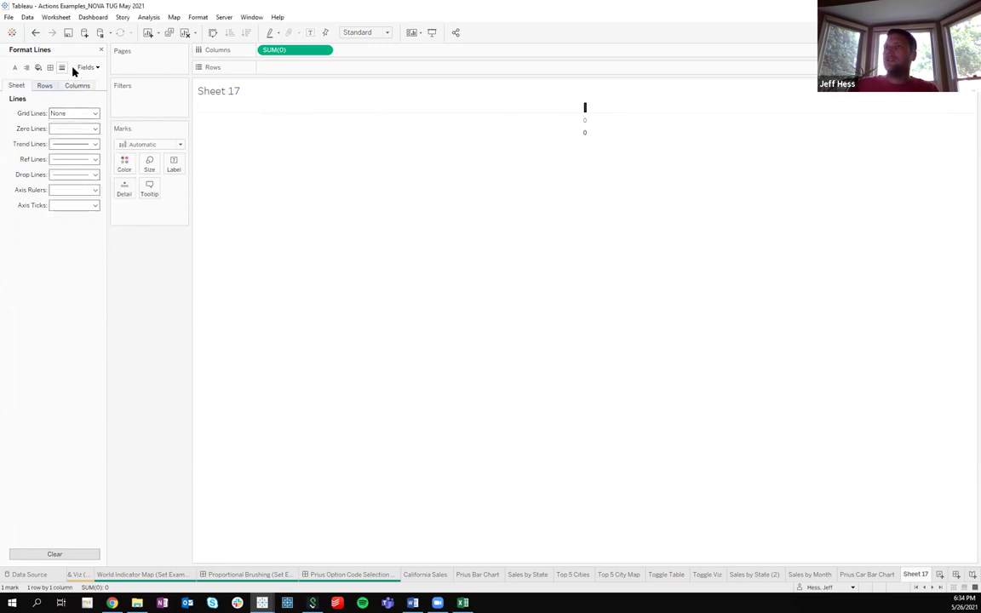
click(52, 130)
click(61, 139)
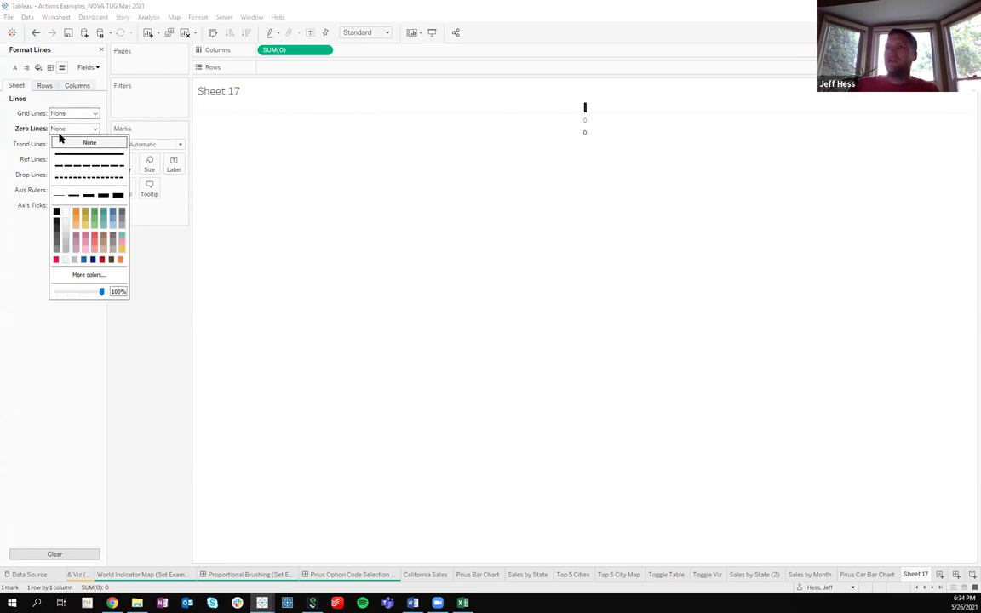
click(63, 193)
click(68, 203)
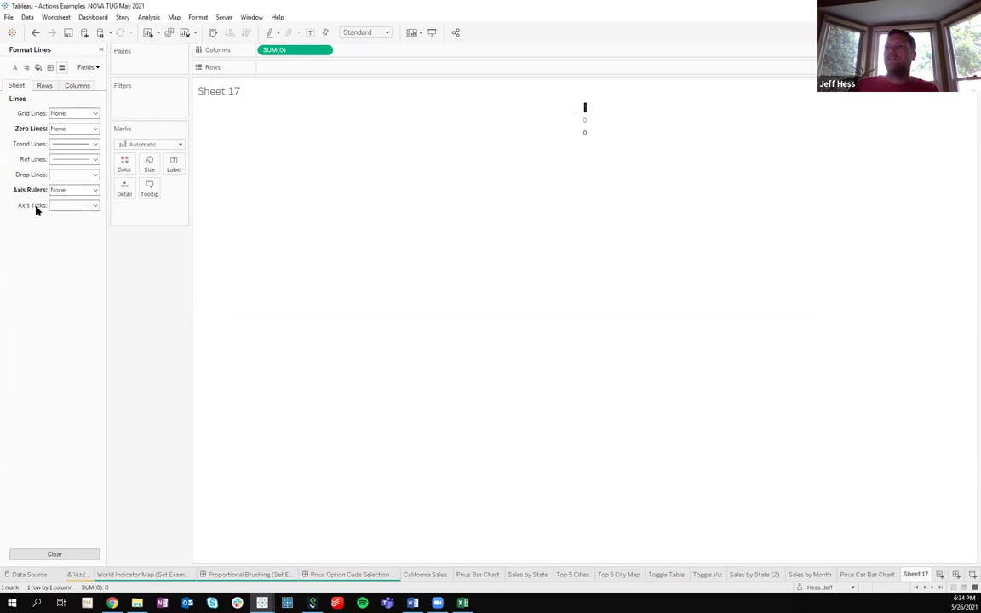
click(64, 206)
click(63, 220)
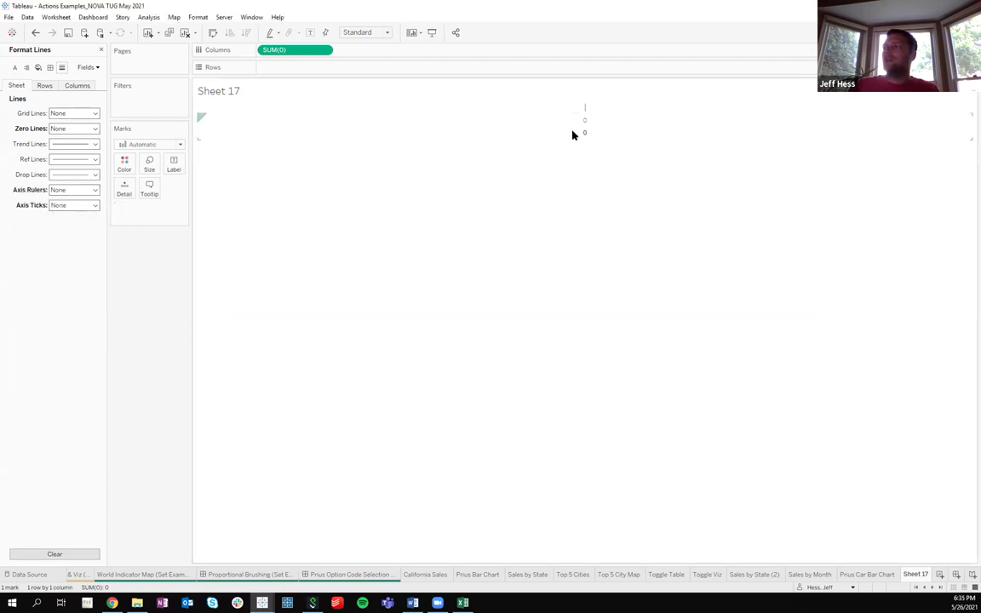
Hide the header of the horizontal axis and close the line formatting.
right_click(573, 130)
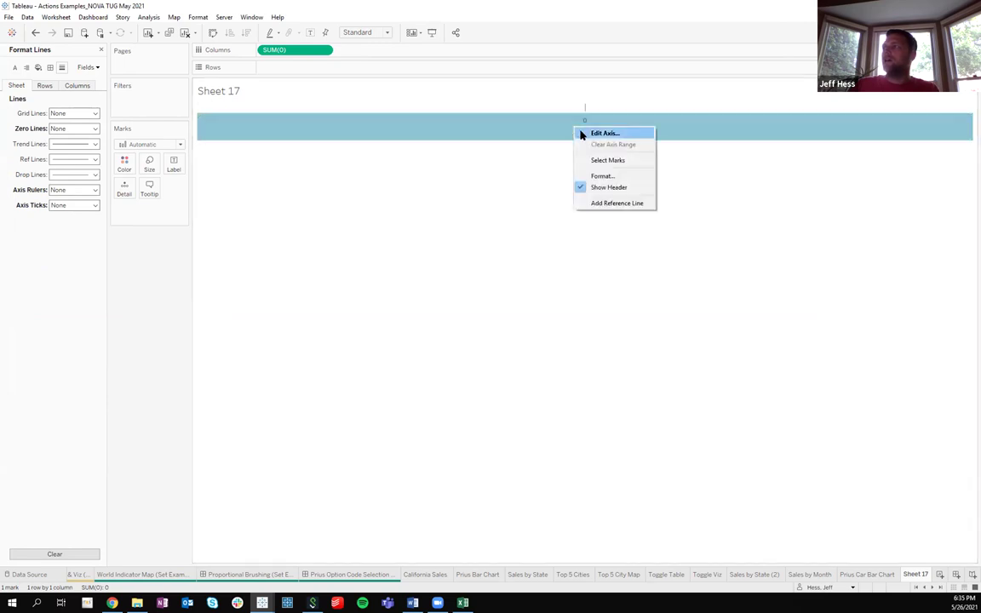
click(602, 188)
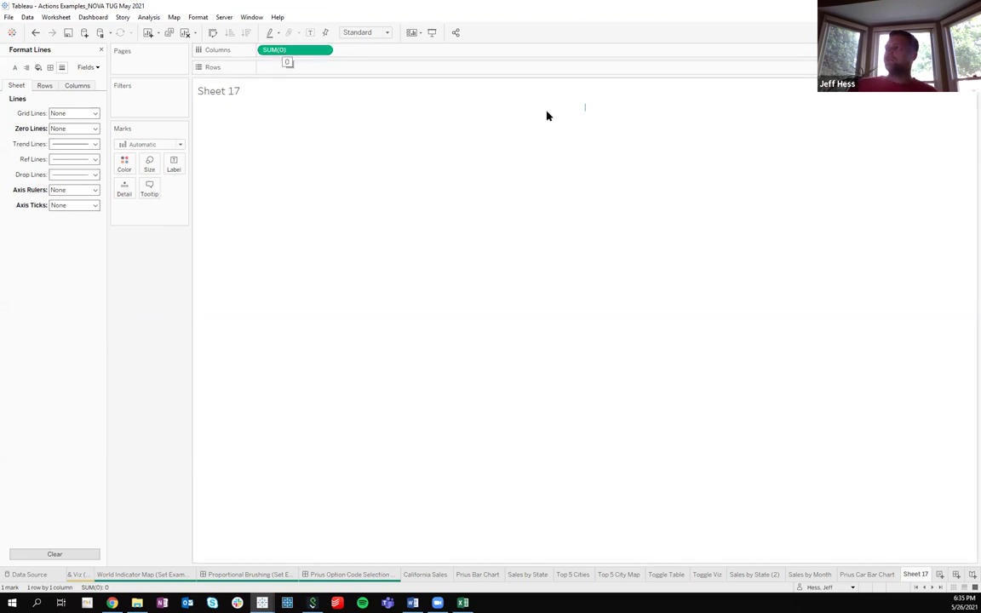
click(100, 49)
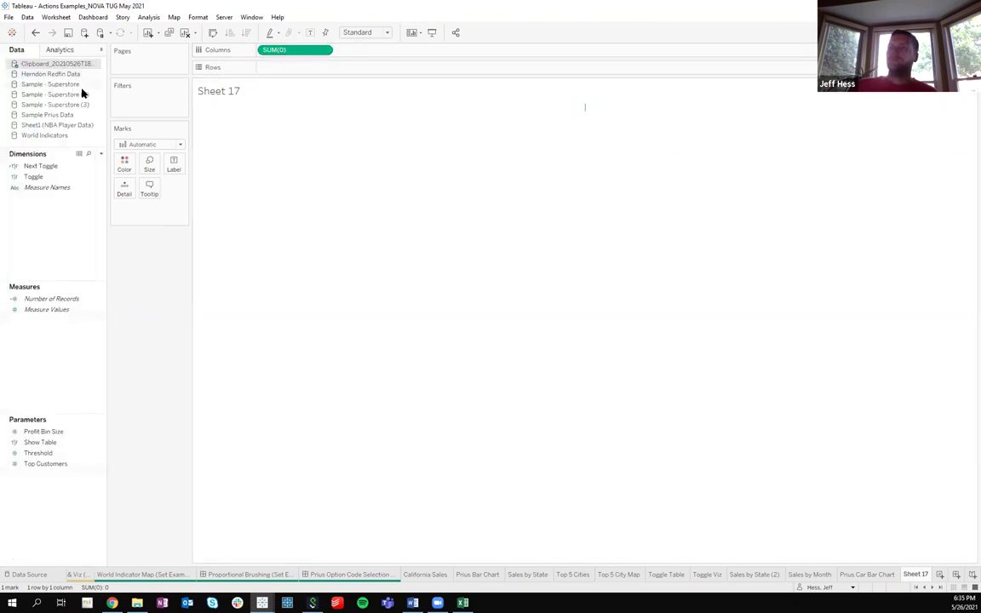
Change the mark type to Shape and assign the Toggle field to the marks' shape.
click(145, 145)
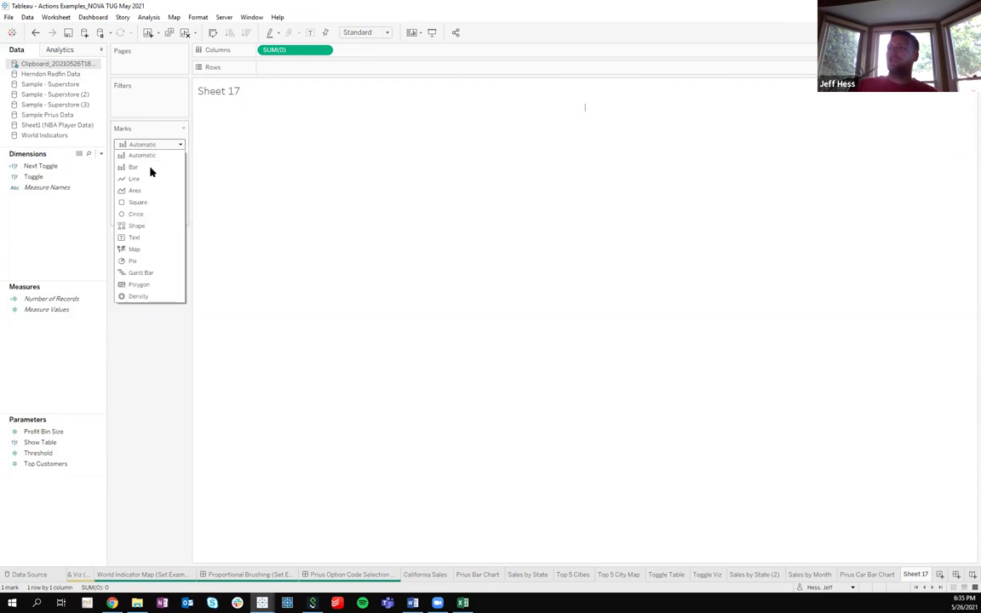
click(136, 226)
click(34, 177)
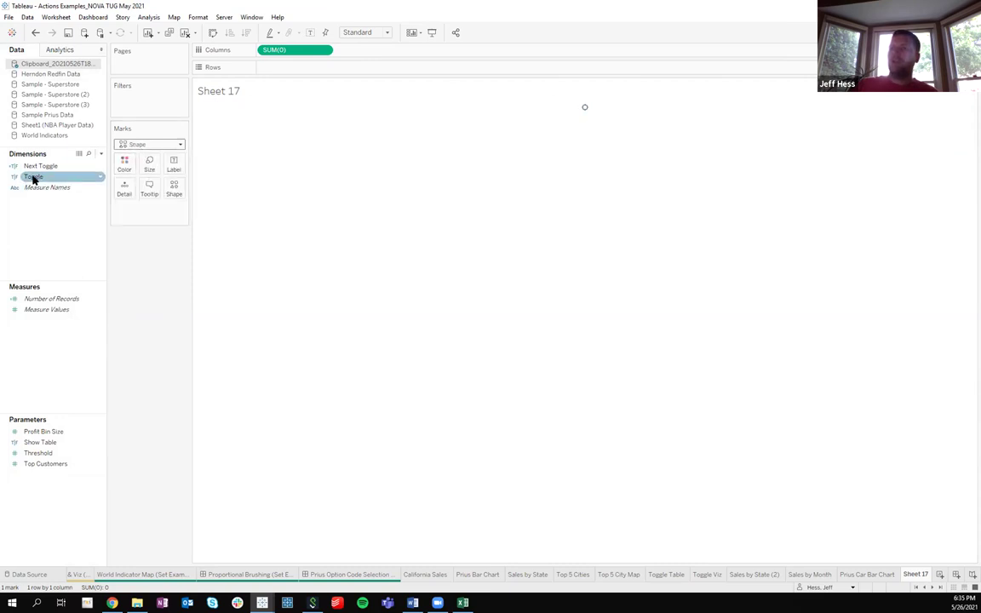
drag(34, 179, 175, 189)
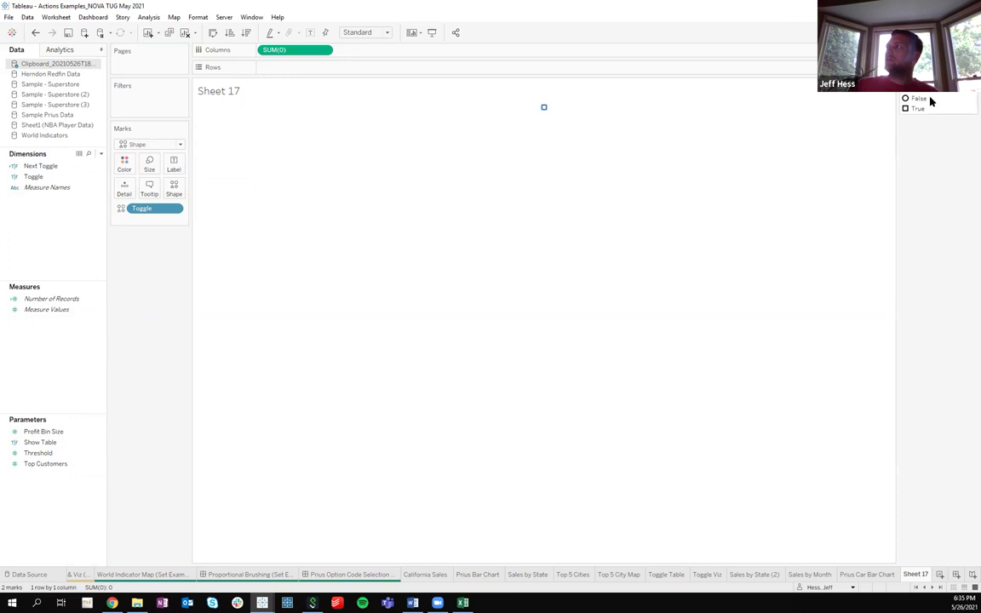
Inspect the overlapping Toggle marks in the view.
mouse_move(544, 112)
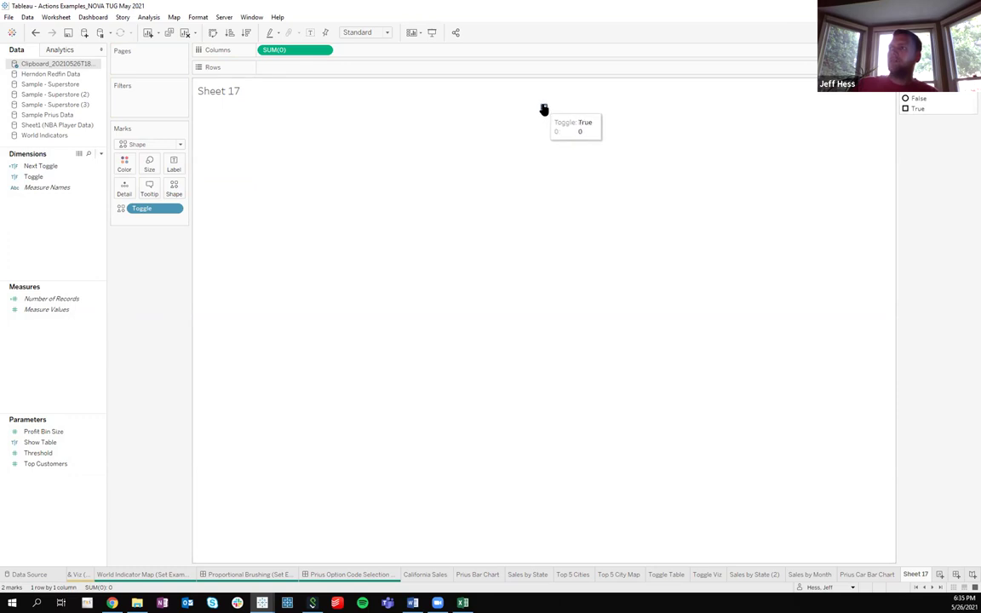
click(544, 109)
click(542, 108)
click(544, 111)
click(542, 111)
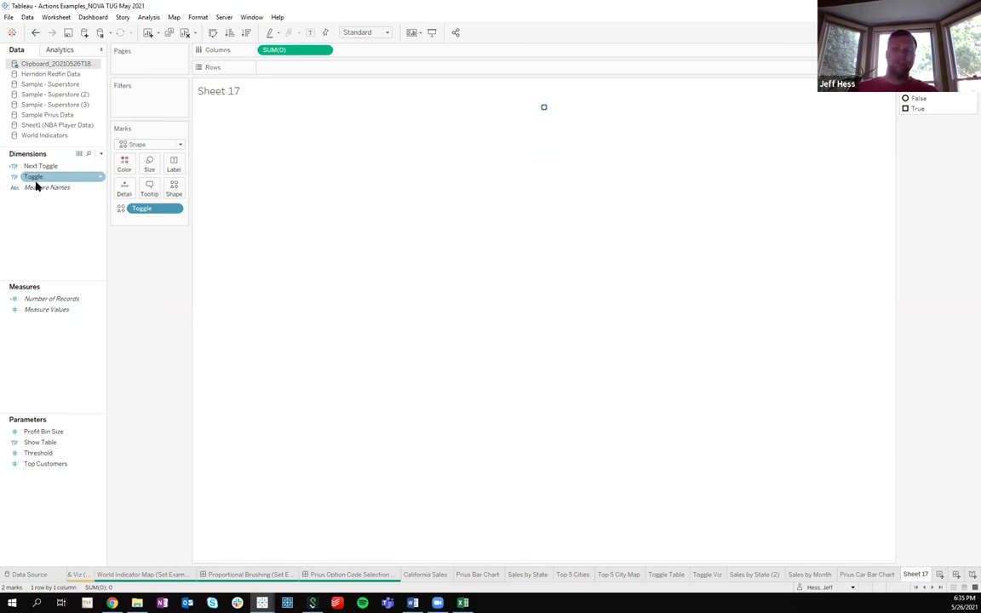
Assign shapes from the Toggles palette to the Toggle values: the blue switched-on toggle for False, the grey switched-off toggle for True.
mouse_move(544, 111)
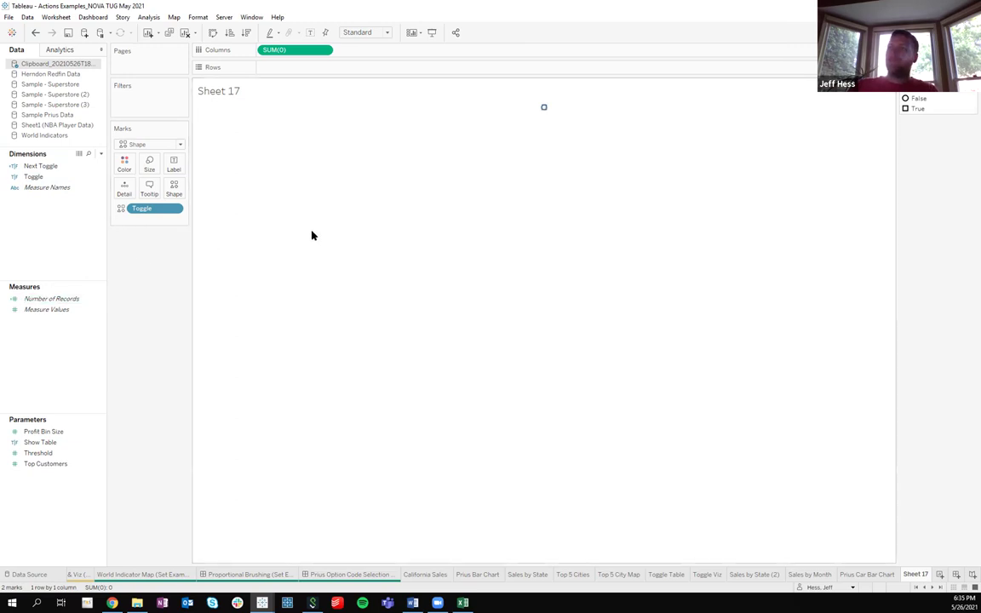
click(175, 189)
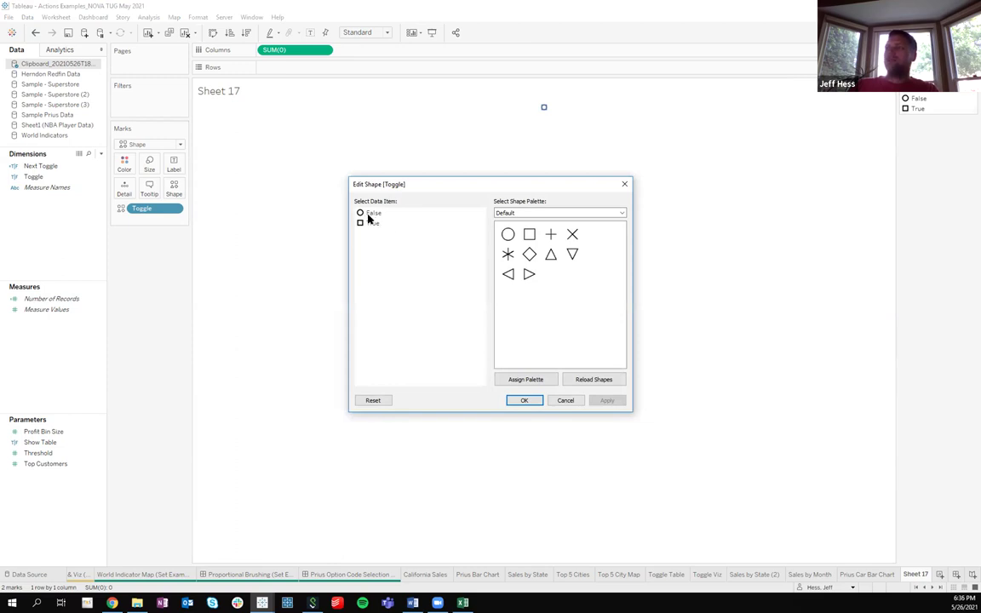
click(501, 213)
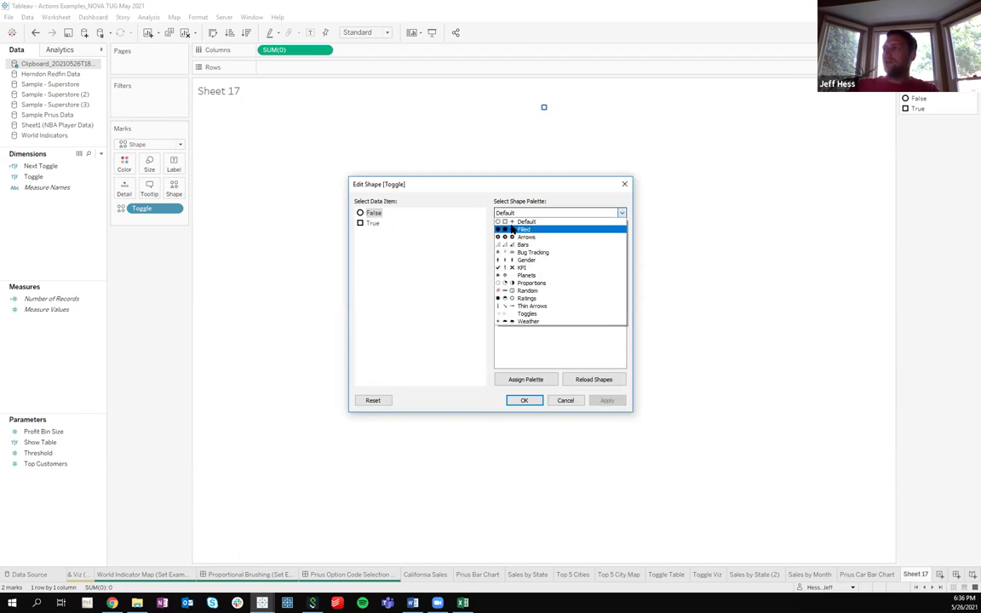
click(526, 314)
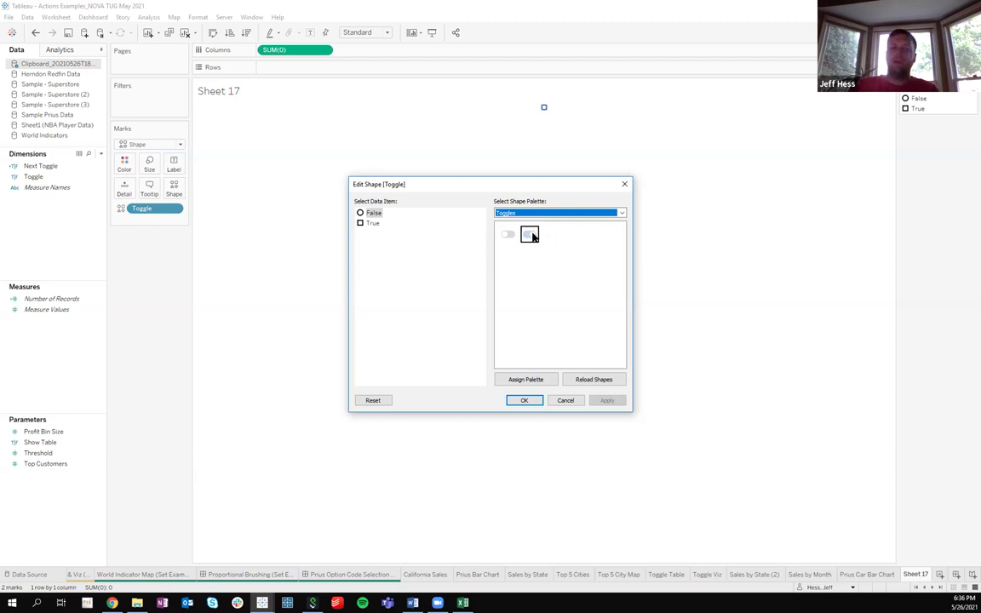
click(529, 234)
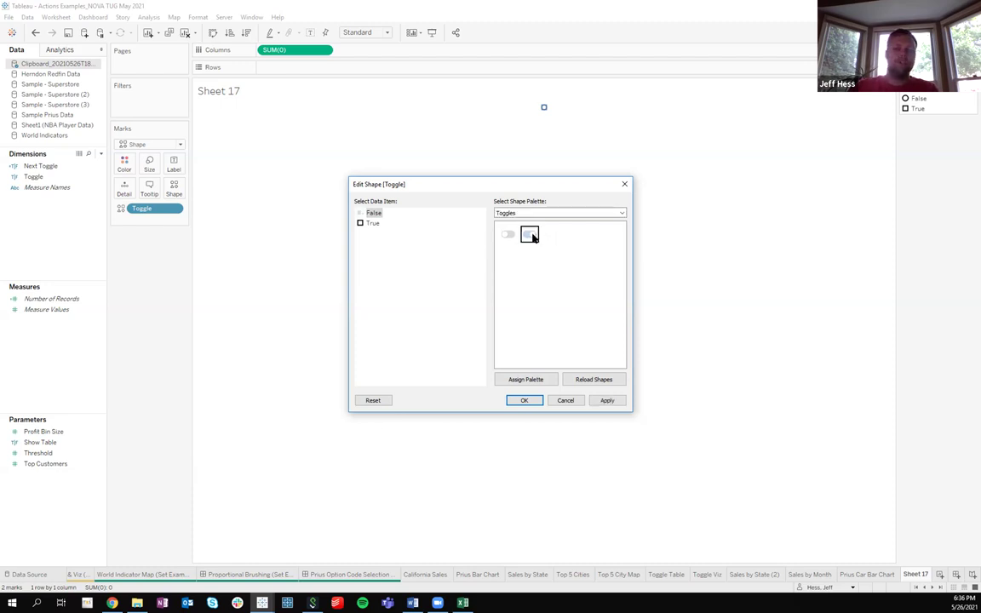
click(371, 223)
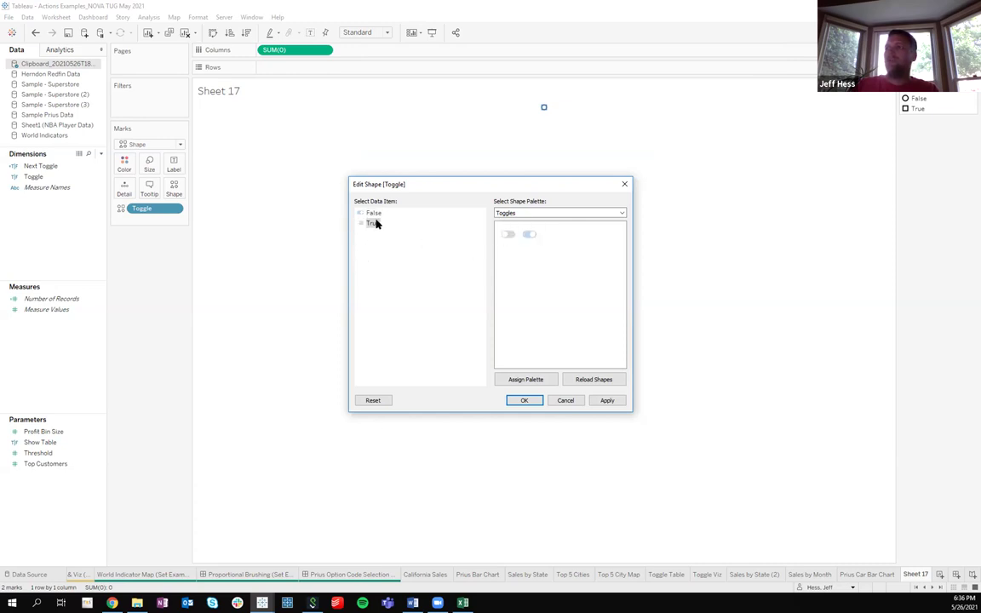
click(524, 400)
Enlarge the toggle marks to about three-quarters of the size range.
click(149, 164)
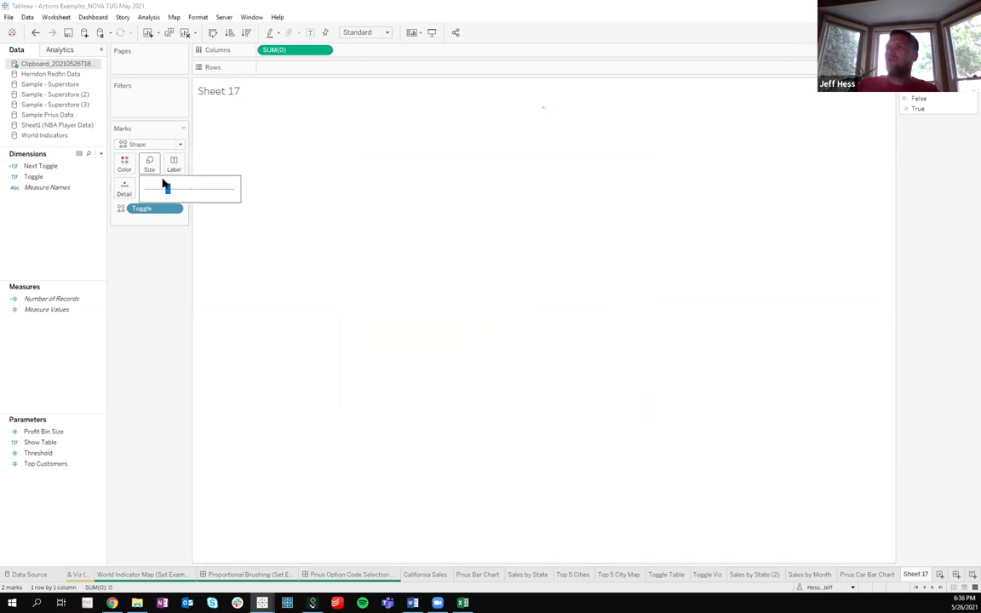
click(212, 189)
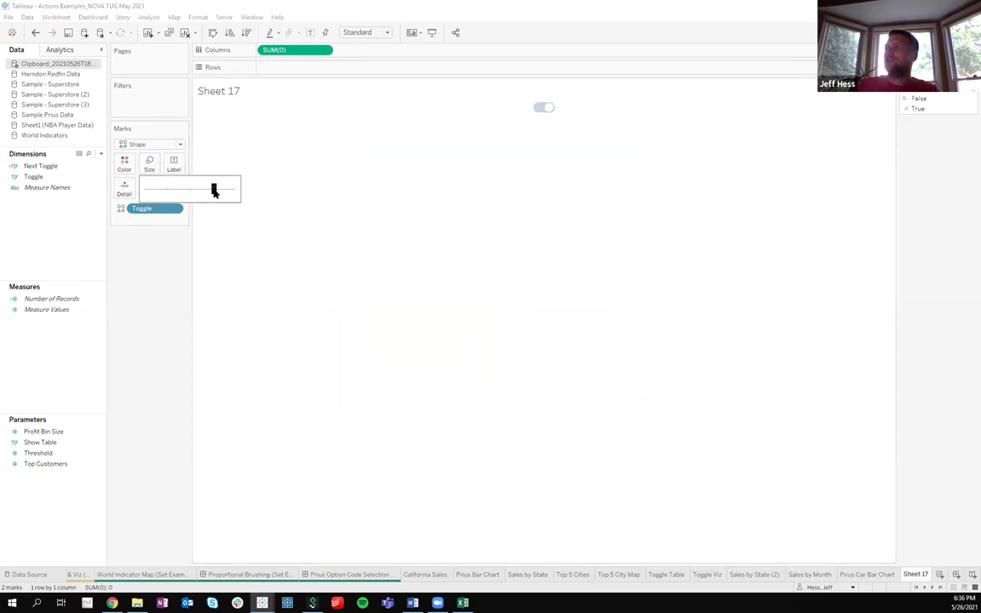
click(197, 280)
mouse_move(546, 114)
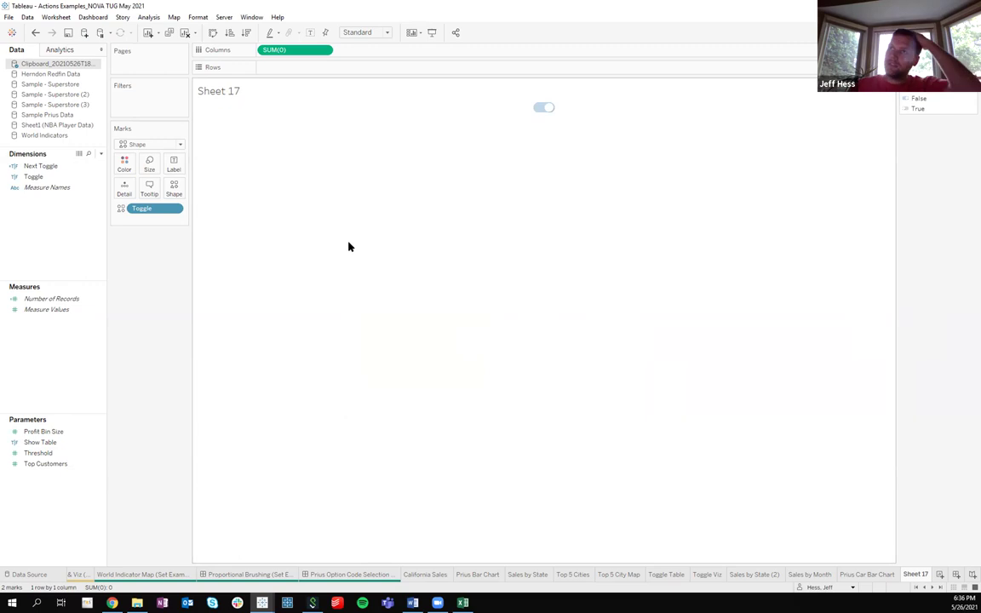
Start a worksheet filter action for Sheet 17 that runs on Select and name it Toggle Action.
click(55, 17)
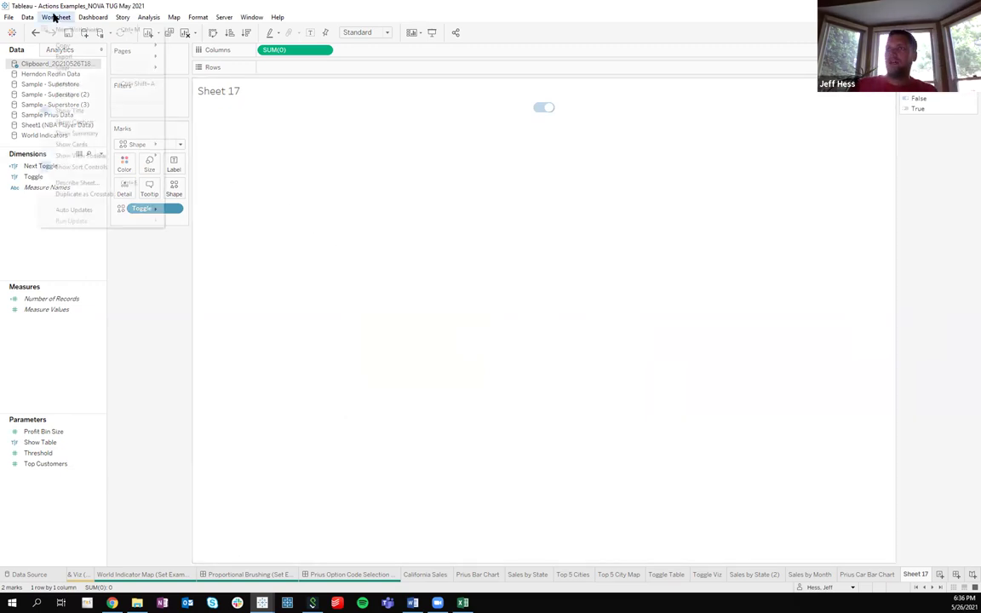
click(91, 82)
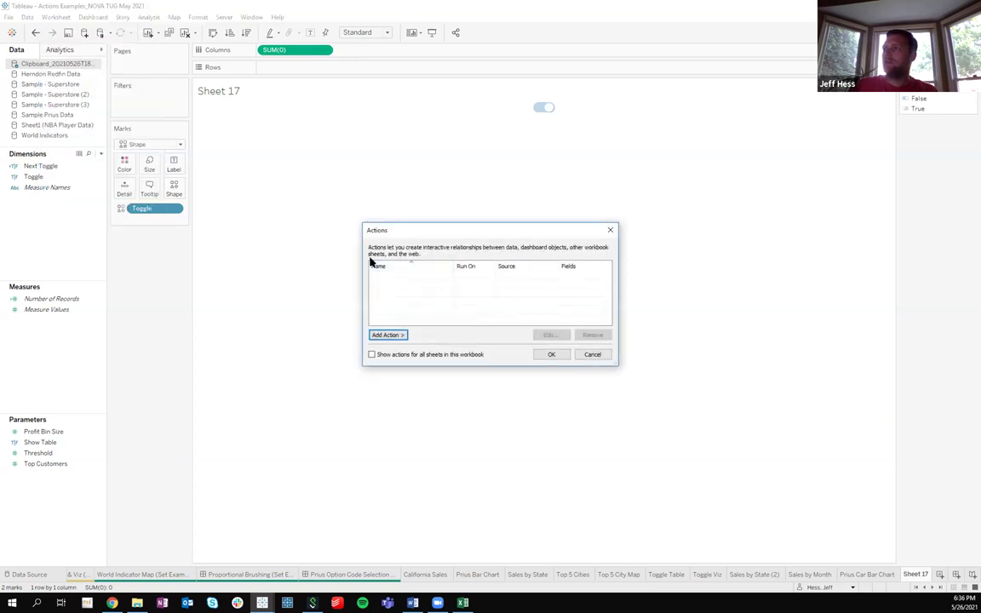
click(393, 334)
click(435, 337)
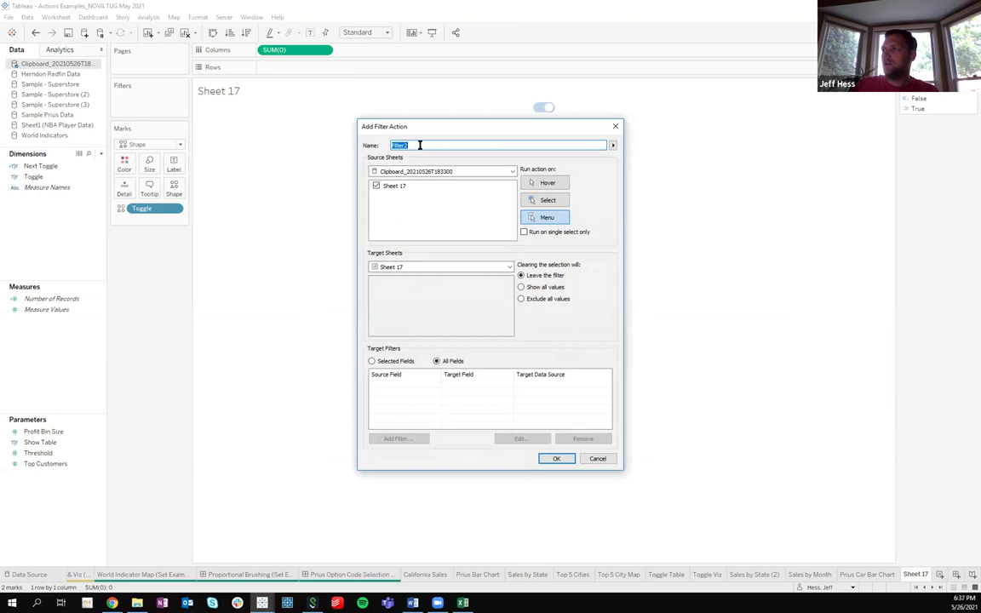
click(545, 201)
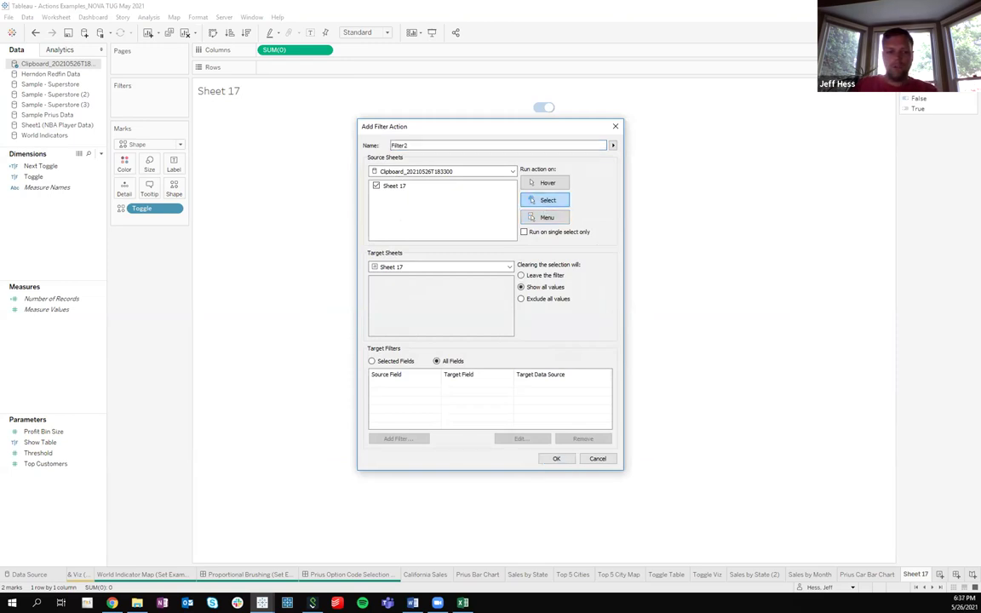
key(alt+Tab)
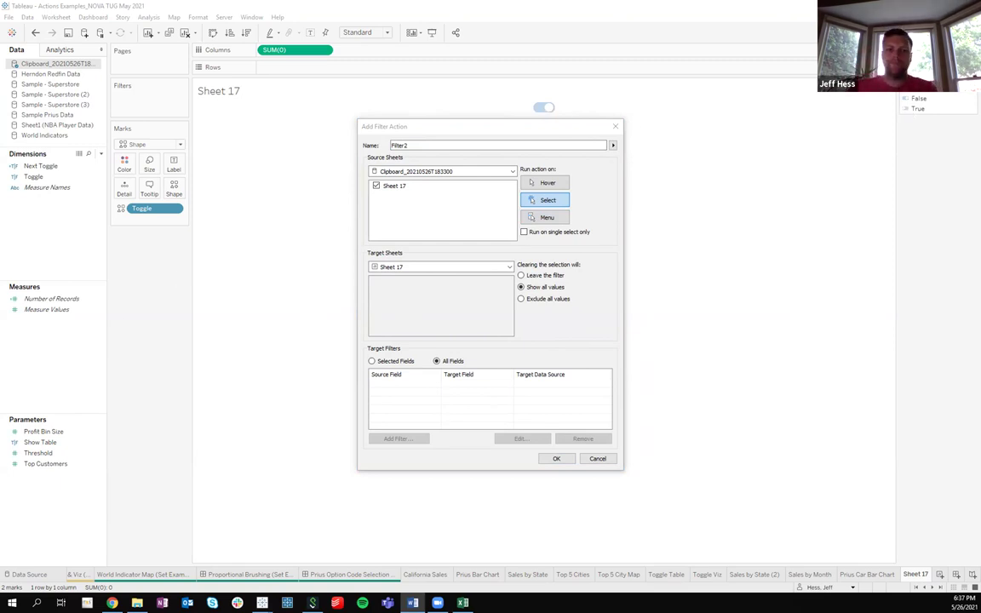
click(409, 144)
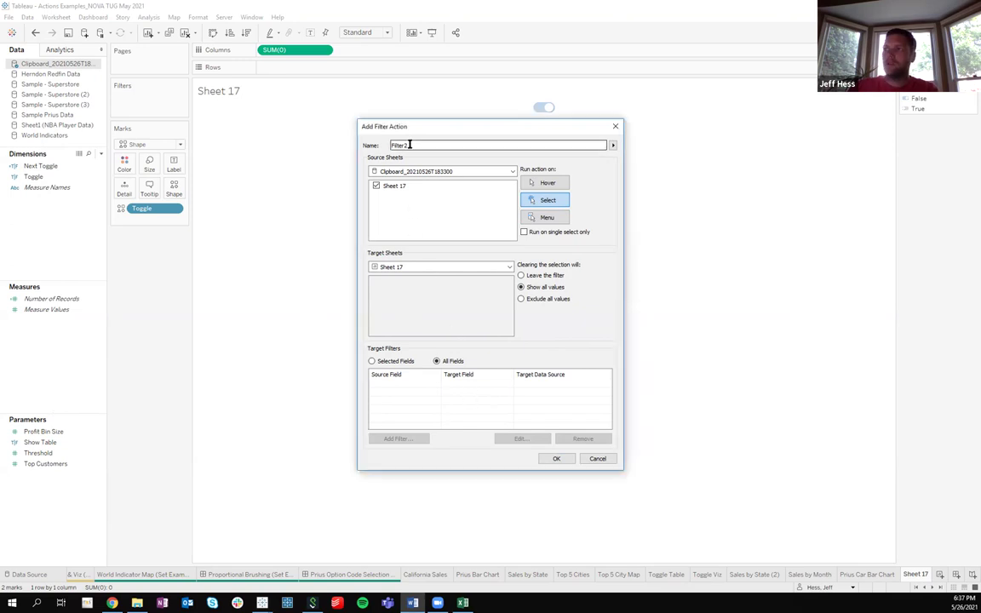
text(Toggle Action)
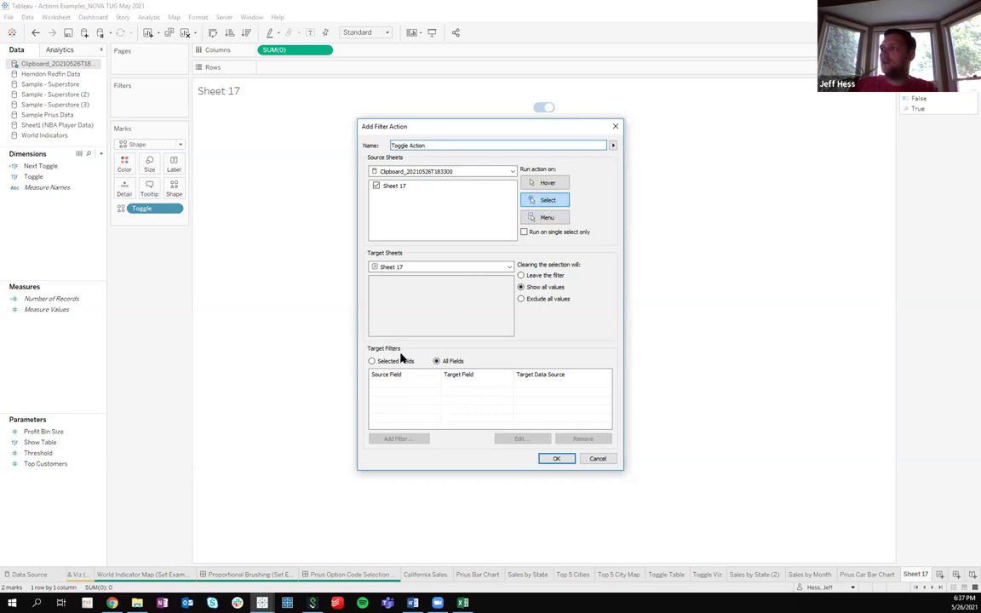
Restrict the action to selected fields, mapping source field Next Toggle to target field Toggle, and save the action.
click(374, 361)
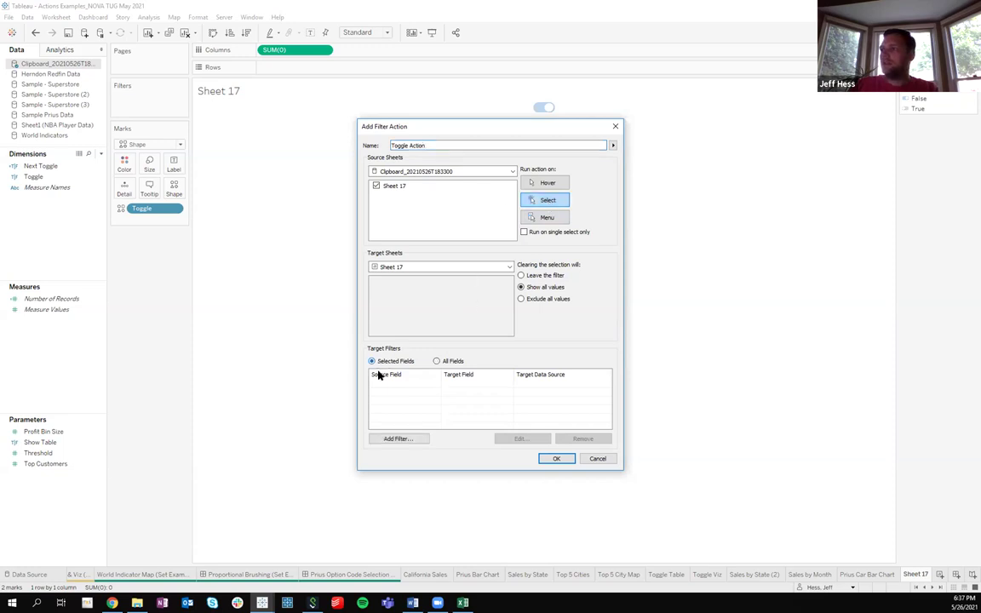
click(399, 437)
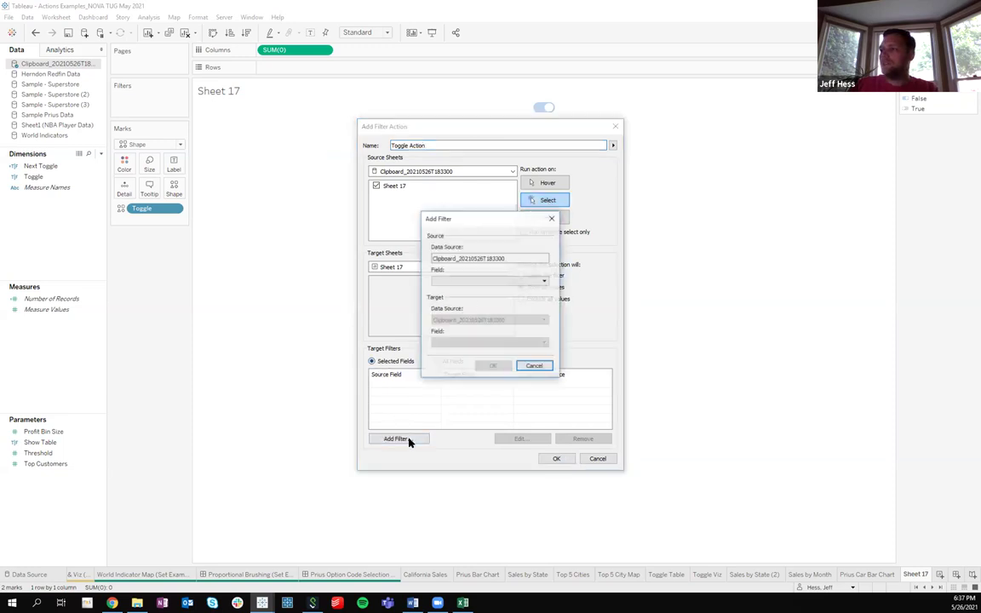
click(452, 281)
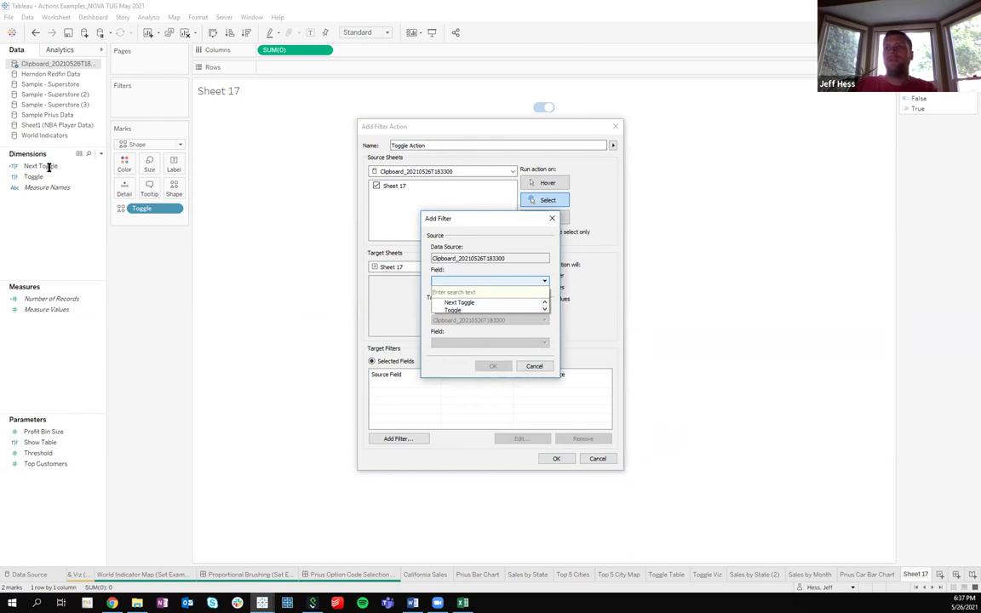
click(472, 302)
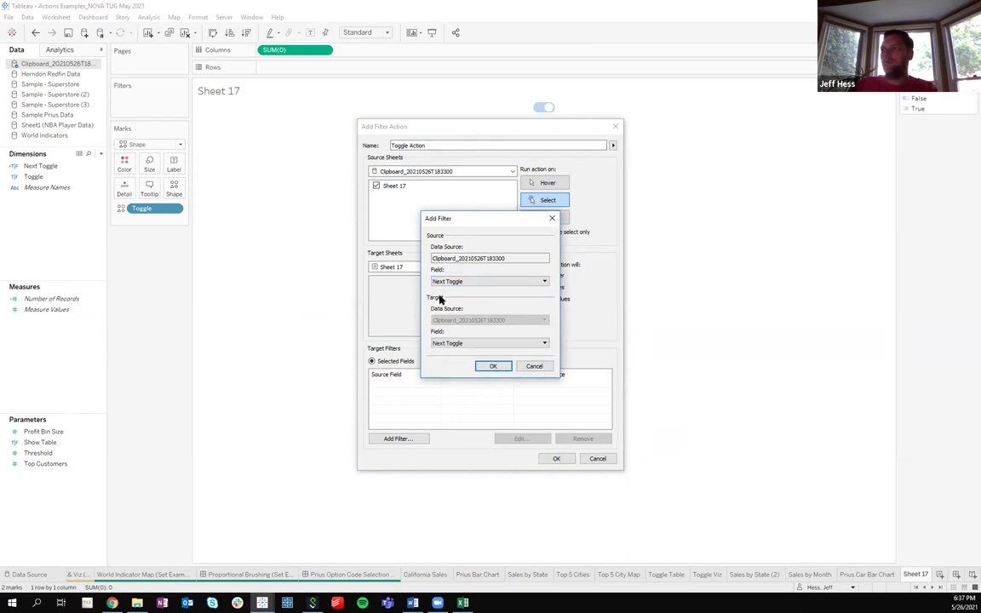
click(460, 343)
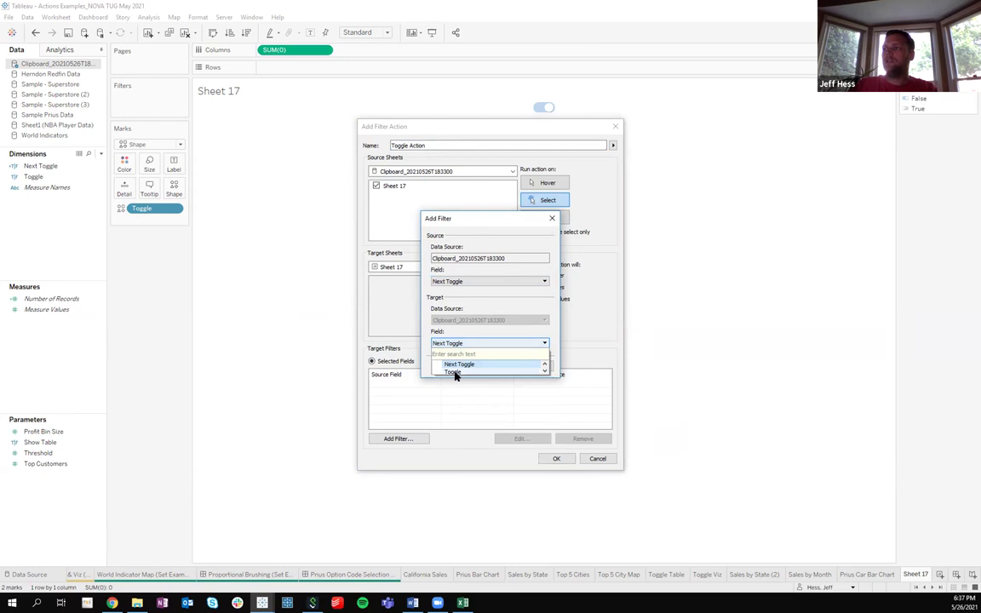
click(454, 373)
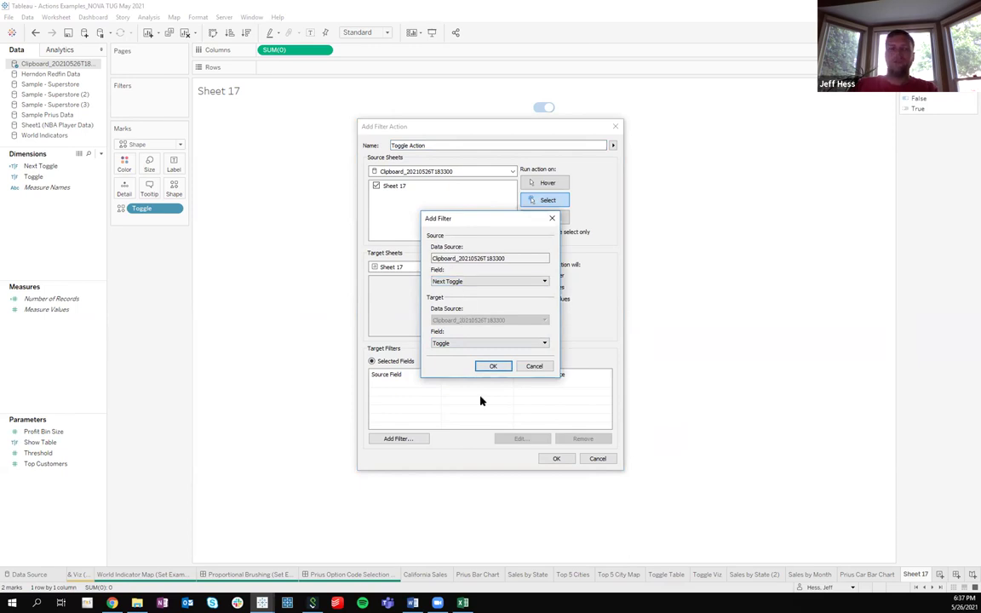
click(492, 366)
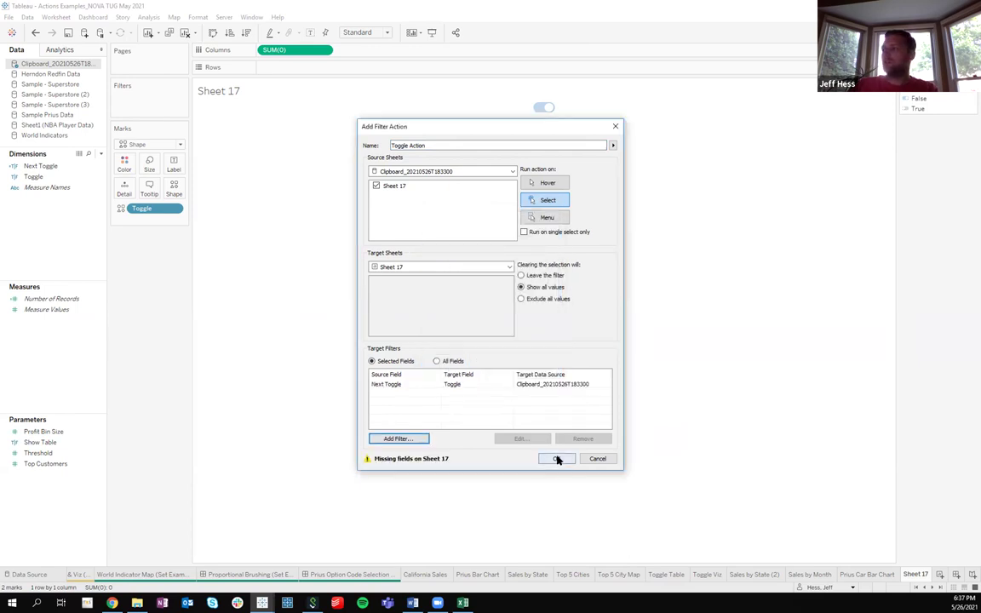
click(556, 458)
click(548, 355)
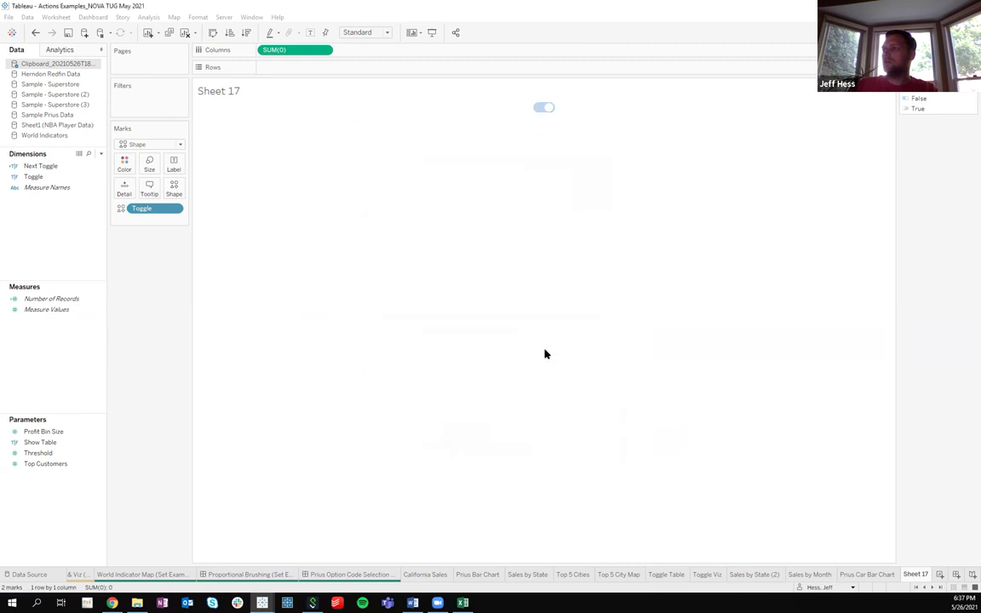
Test the filter action by repeatedly selecting the toggle mark in the view.
click(544, 110)
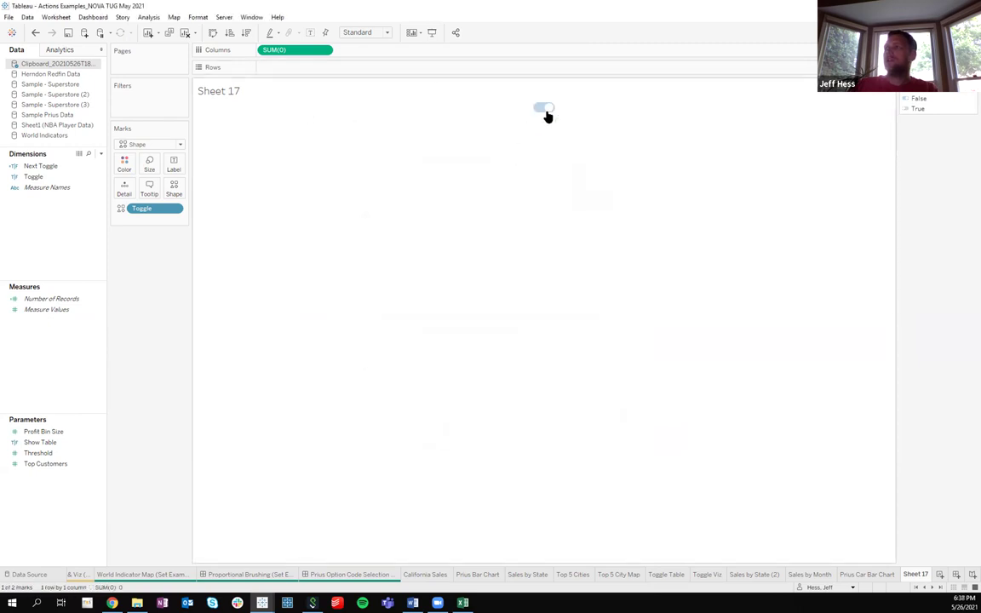
click(545, 111)
click(545, 110)
click(544, 110)
click(545, 110)
click(545, 110)
Add Next Toggle to the marks' detail and try the toggle mark in the view.
click(61, 167)
drag(60, 168, 126, 191)
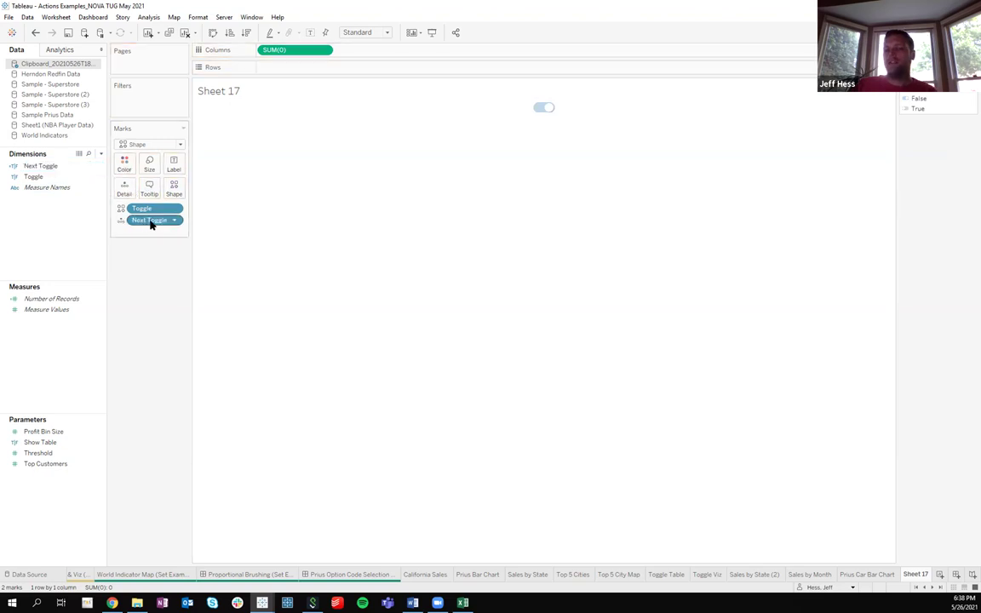
mouse_move(544, 111)
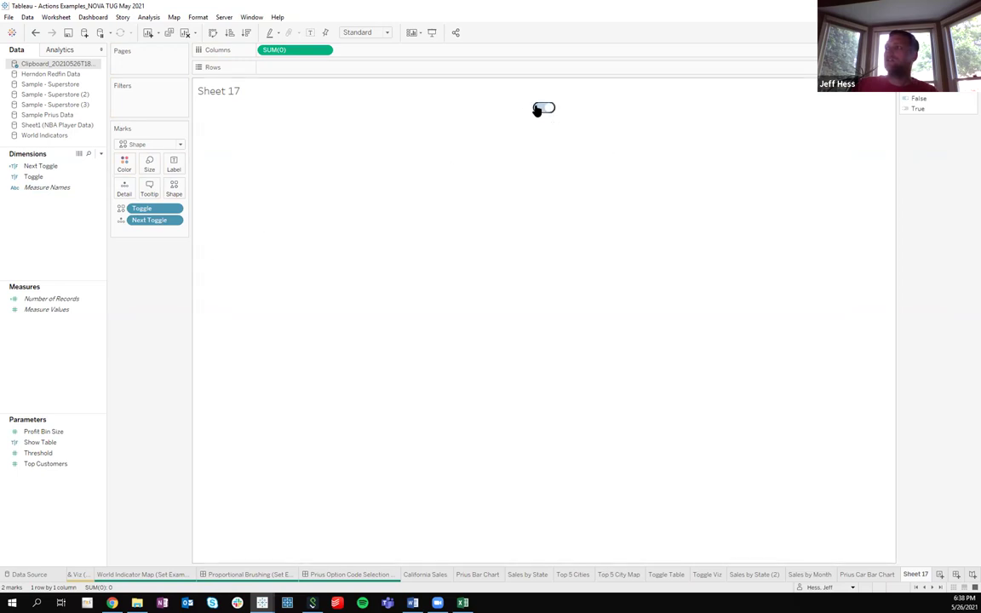
click(545, 112)
click(548, 113)
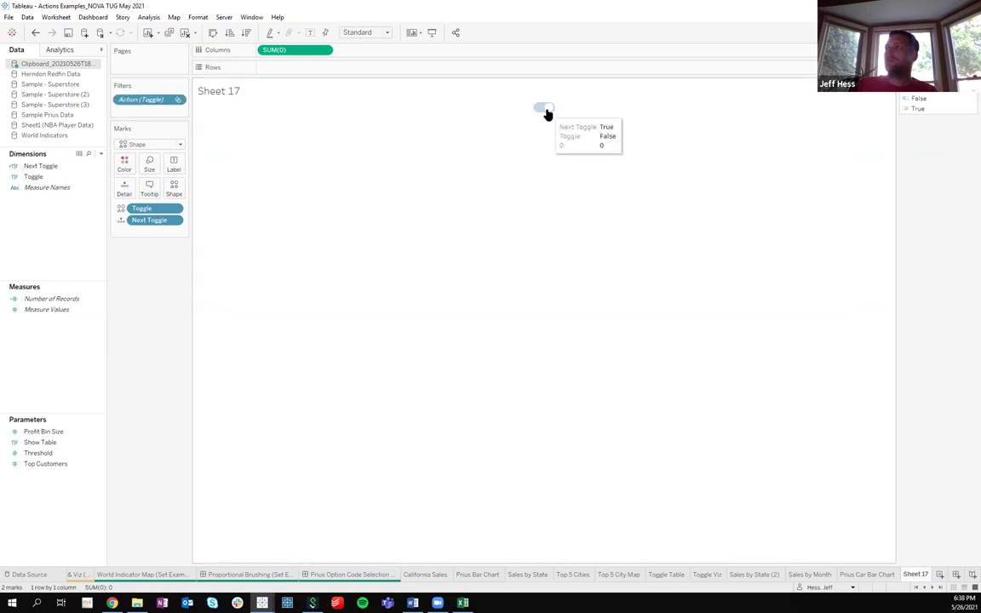
mouse_move(546, 112)
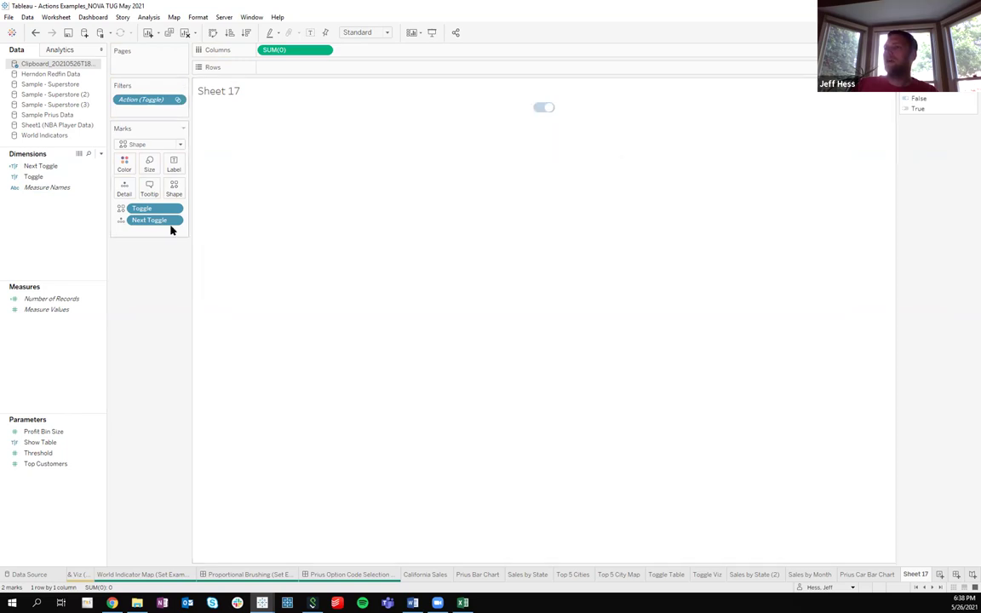
Review the Toggle Action's source and target field settings, and test the toggle mark again.
click(56, 17)
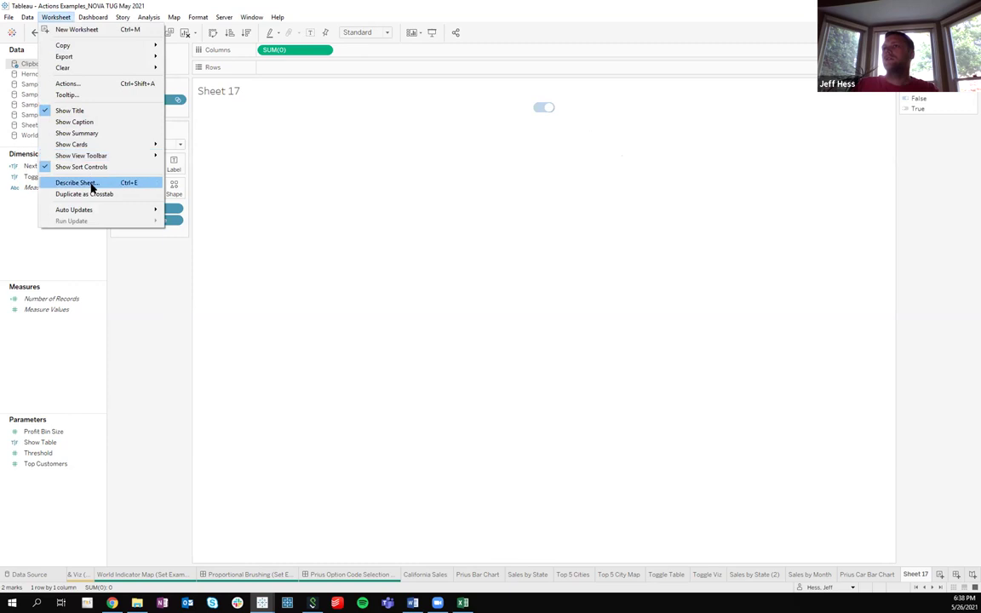
click(68, 84)
click(400, 276)
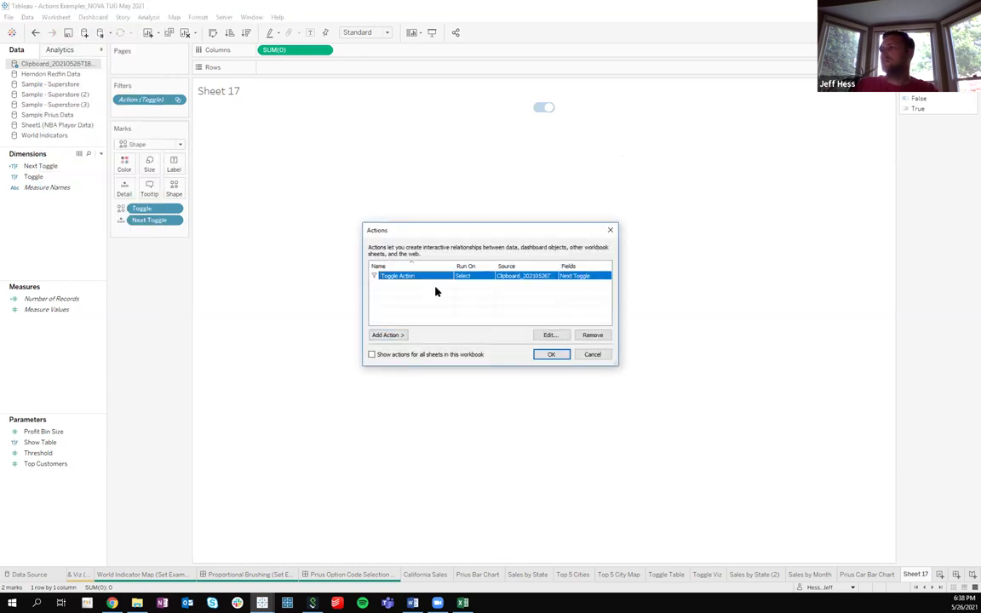
click(549, 335)
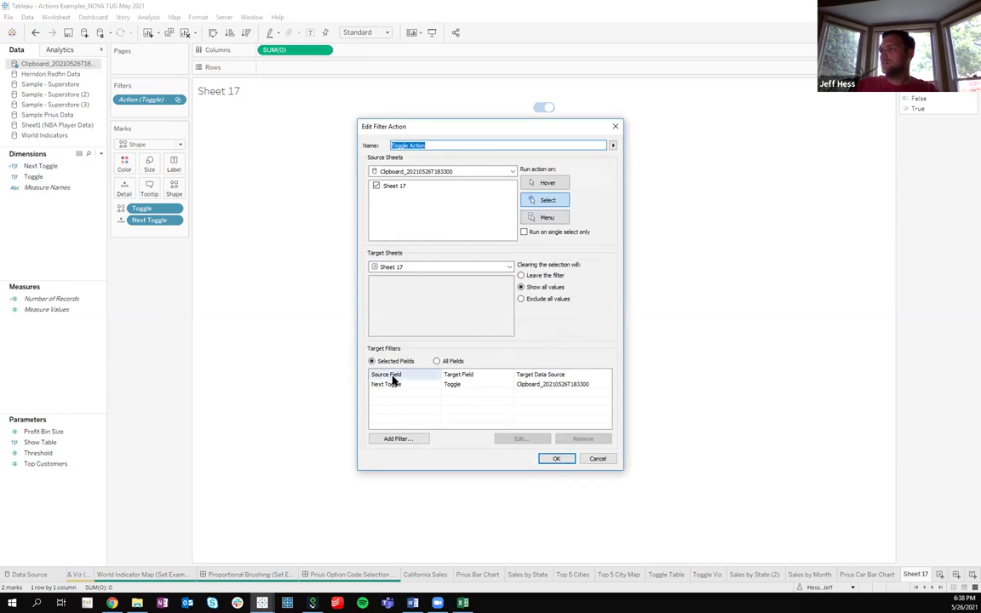
click(558, 458)
click(555, 353)
mouse_move(545, 111)
click(545, 110)
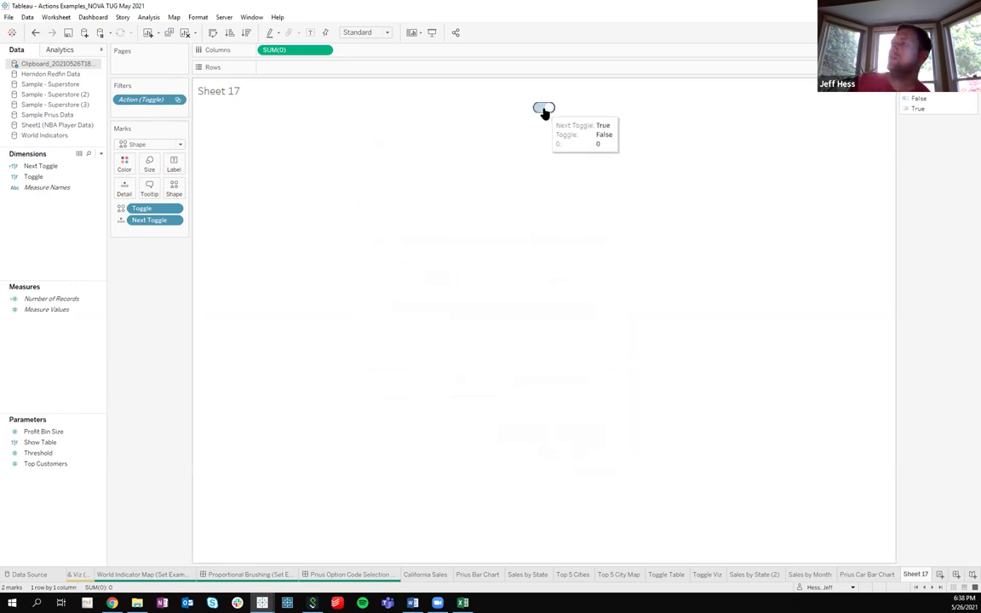
click(544, 110)
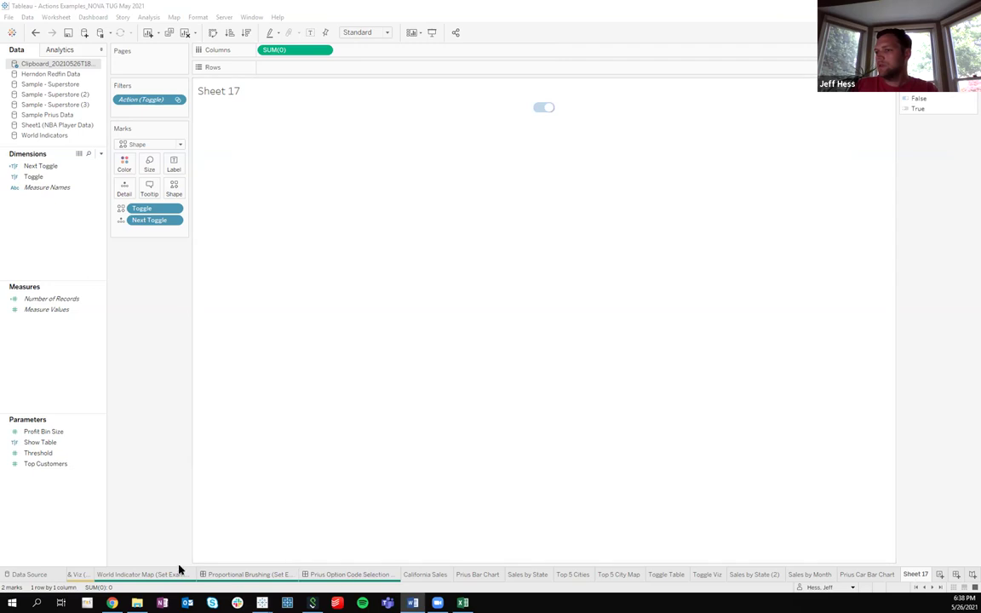
On the Toggle Between Table & Viz dashboard, place Sheet 17 as a floating object above the table, without its title or legend.
click(74, 576)
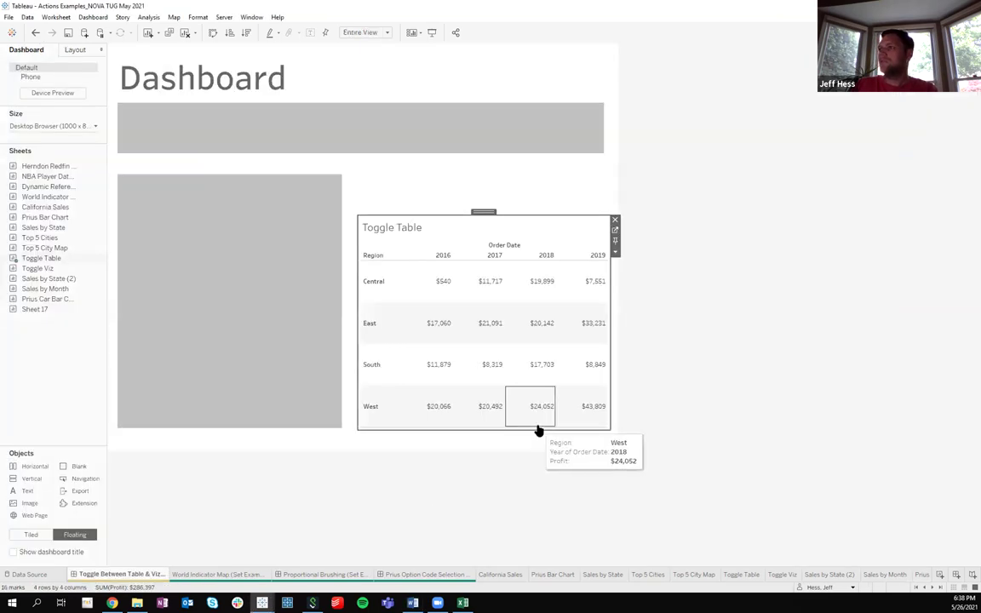
click(683, 303)
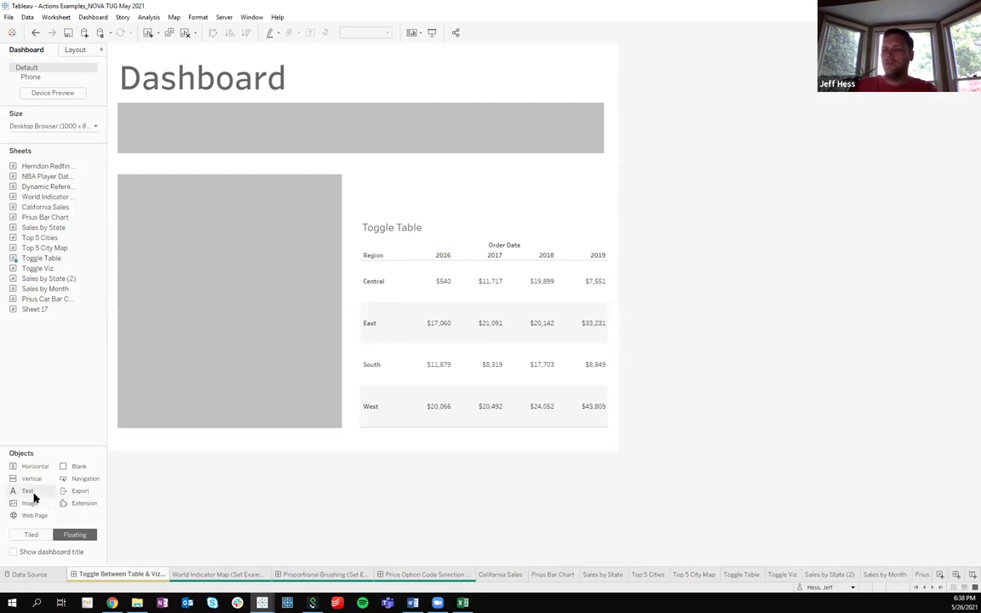
drag(61, 310, 354, 181)
right_click(374, 191)
click(394, 220)
click(298, 199)
right_click(298, 200)
click(350, 187)
click(349, 185)
Fit the floating toggle sheet to Entire View and shrink it to a small box just above the Toggle Table.
click(460, 201)
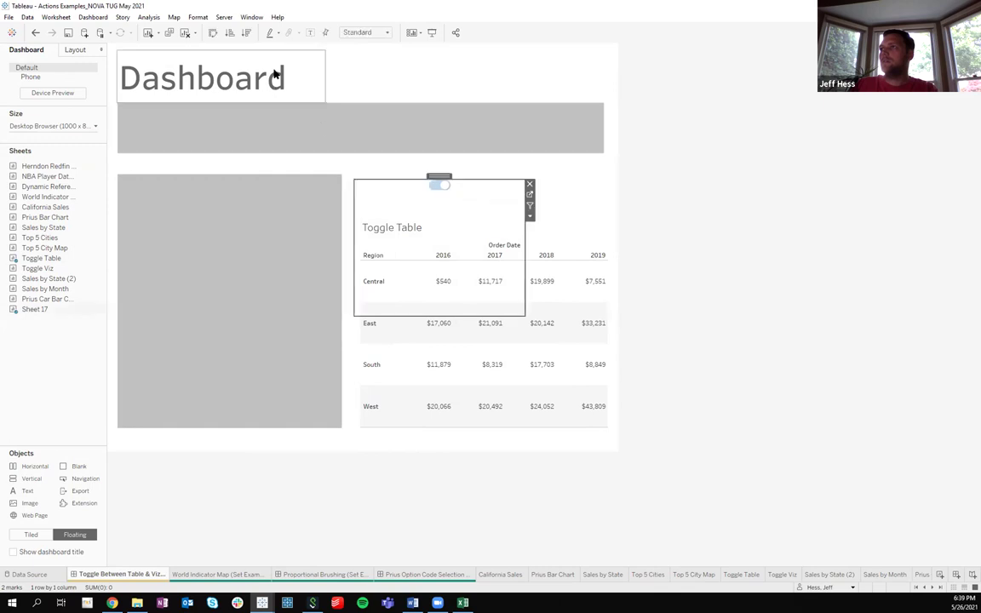
click(365, 33)
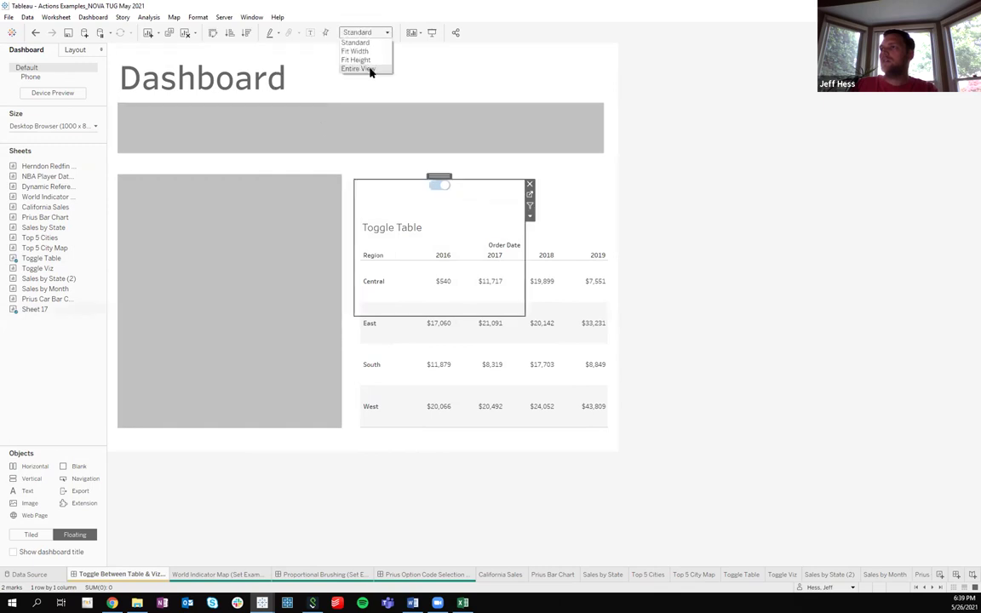
click(371, 69)
drag(522, 186, 381, 182)
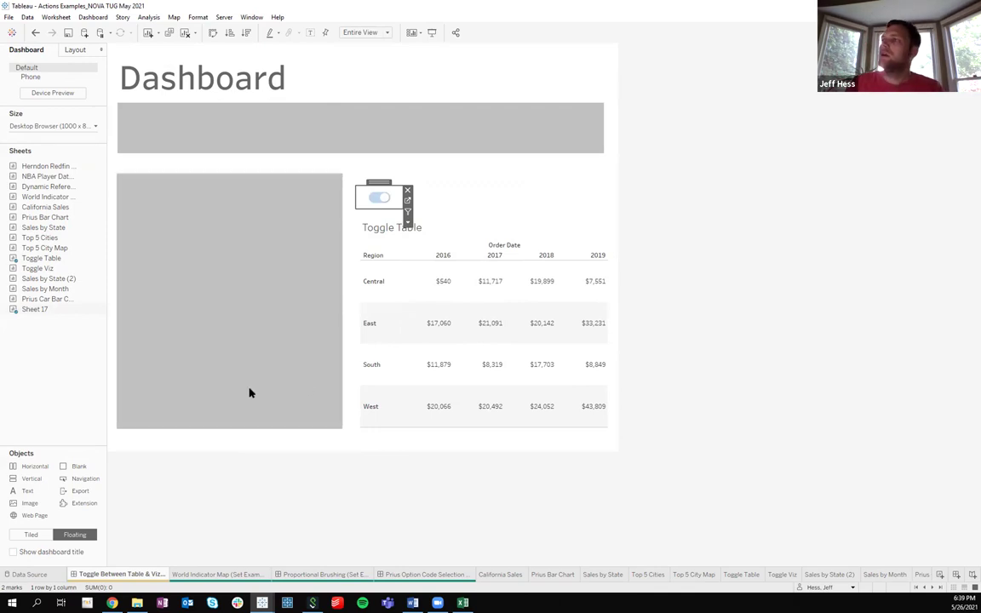
click(669, 298)
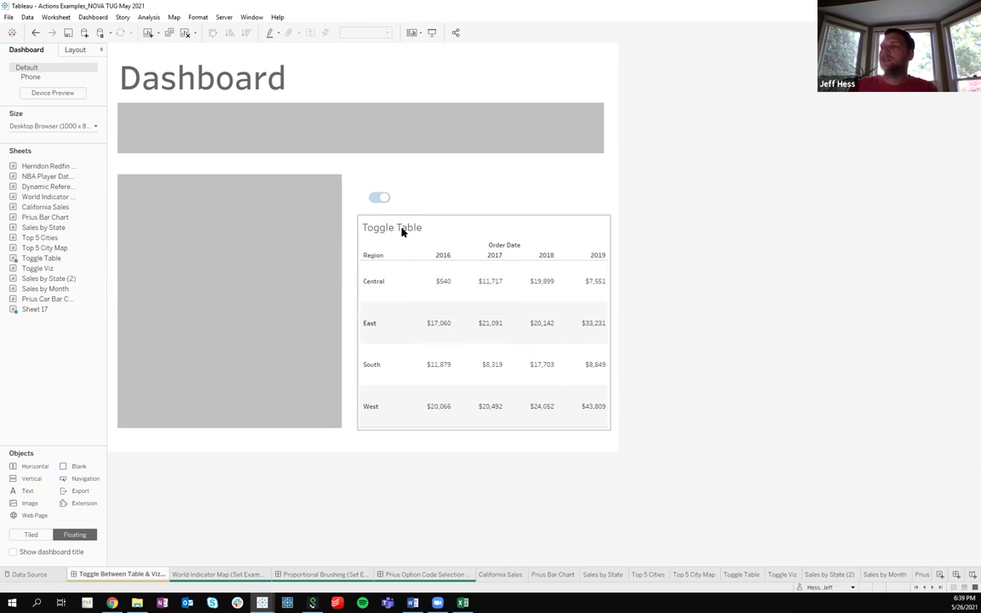
Add the Toggle Viz sheet as a tiled object beside the Toggle Table in the same container.
click(34, 533)
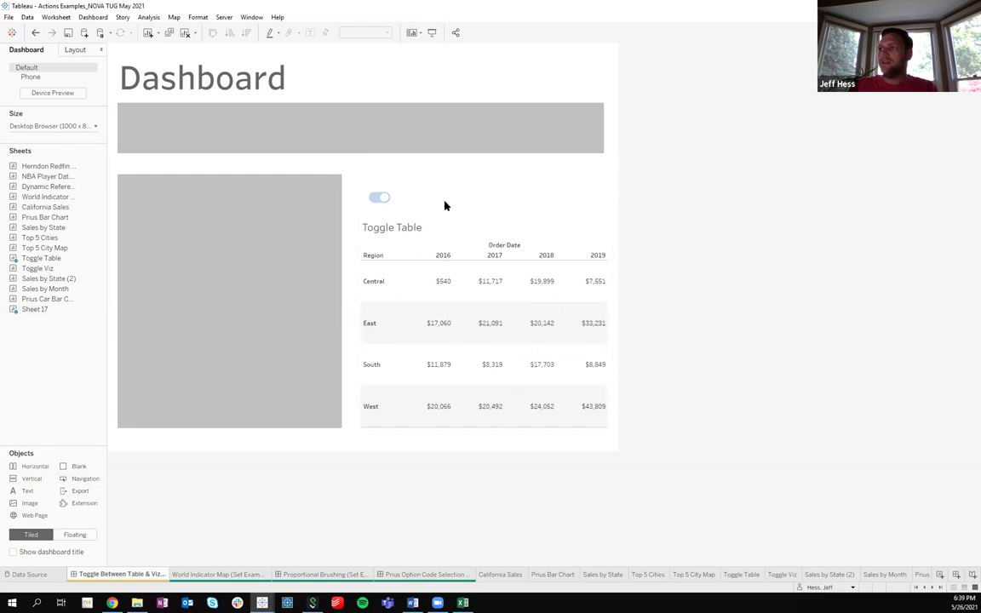
mouse_move(47, 259)
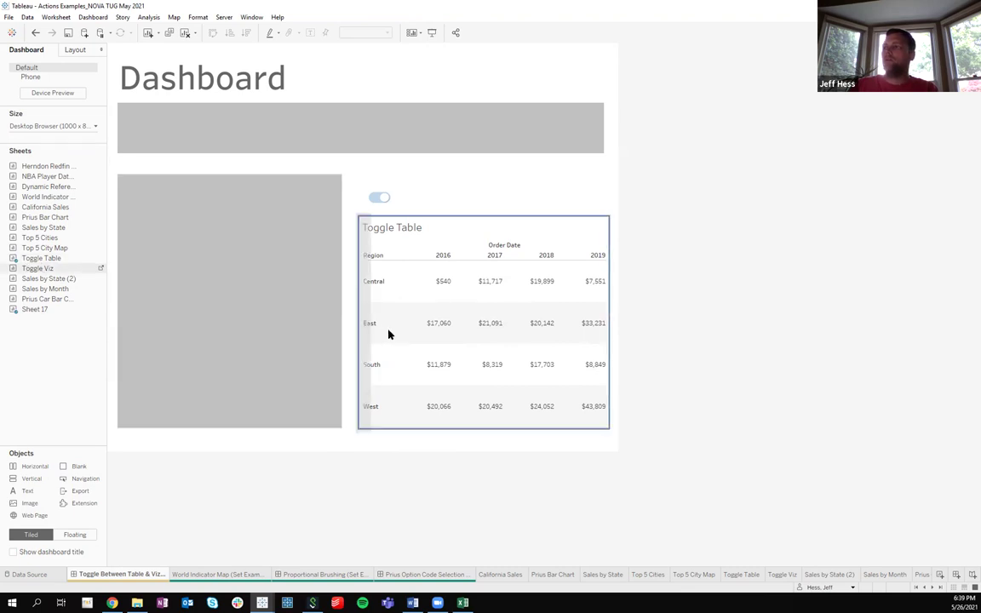
drag(388, 335, 390, 335)
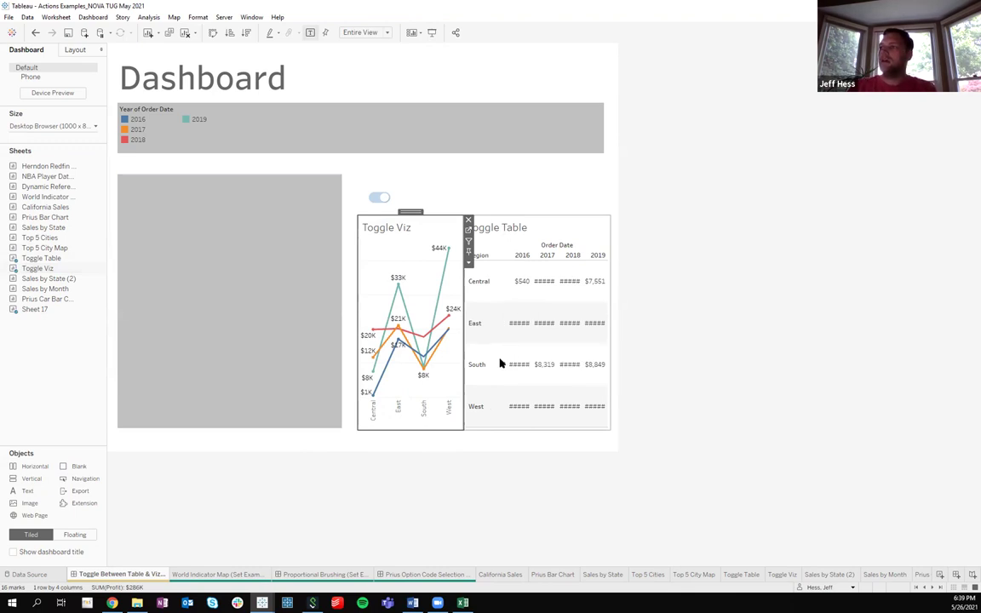
Hide the titles of the Toggle Viz and Toggle Table sheets on the dashboard.
right_click(402, 231)
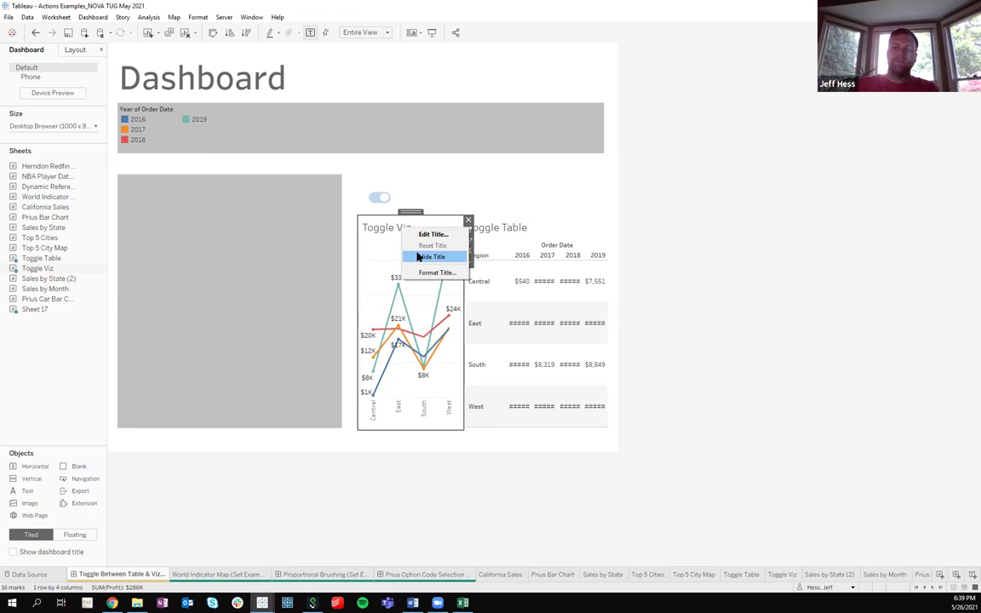
click(418, 257)
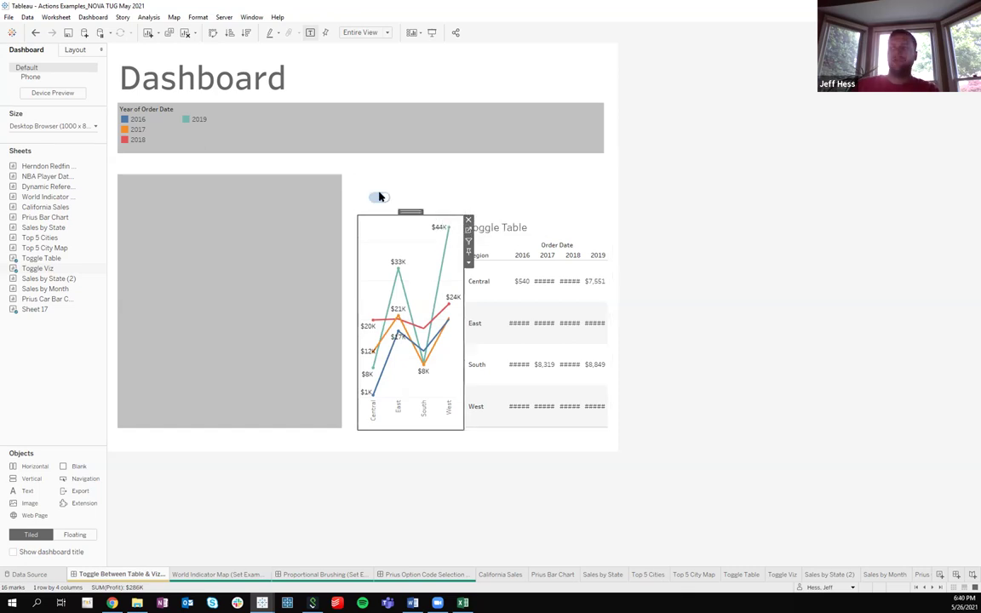
click(500, 228)
right_click(513, 228)
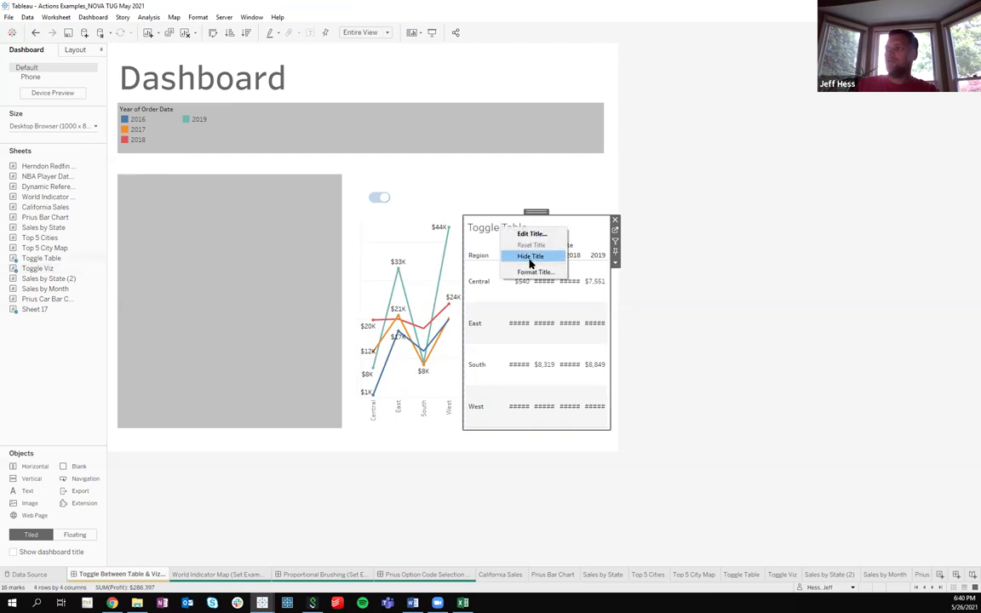
click(529, 258)
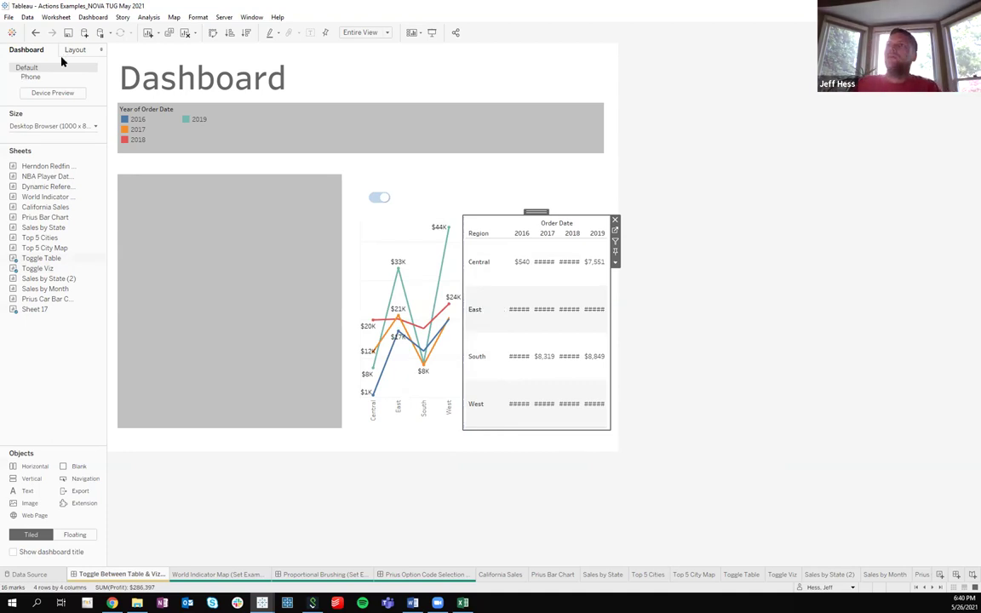
Add a change-parameter dashboard action named "Toggle between table-viz" with only Sheet 17 as its source.
click(93, 17)
click(107, 149)
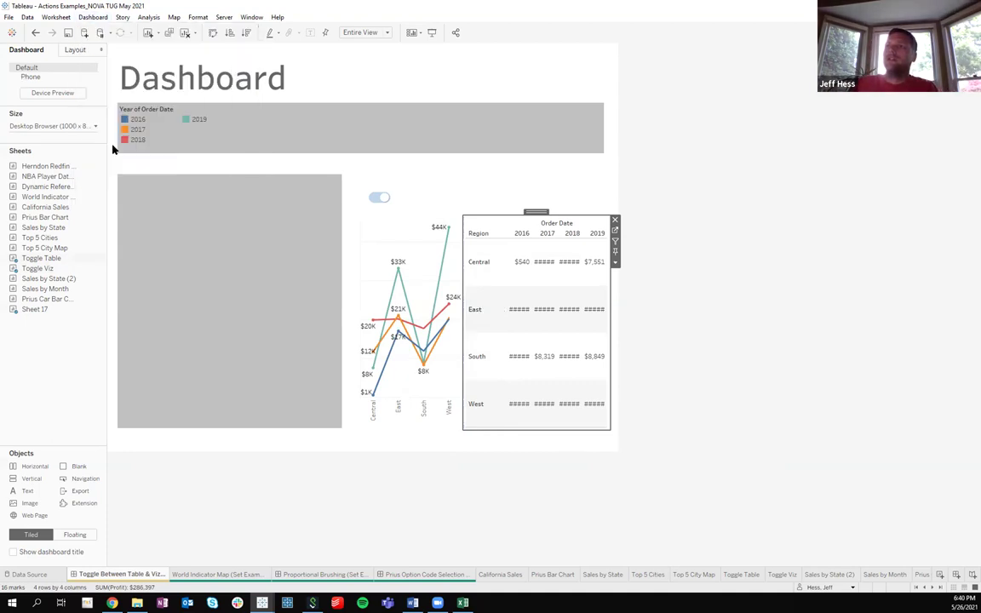
click(399, 335)
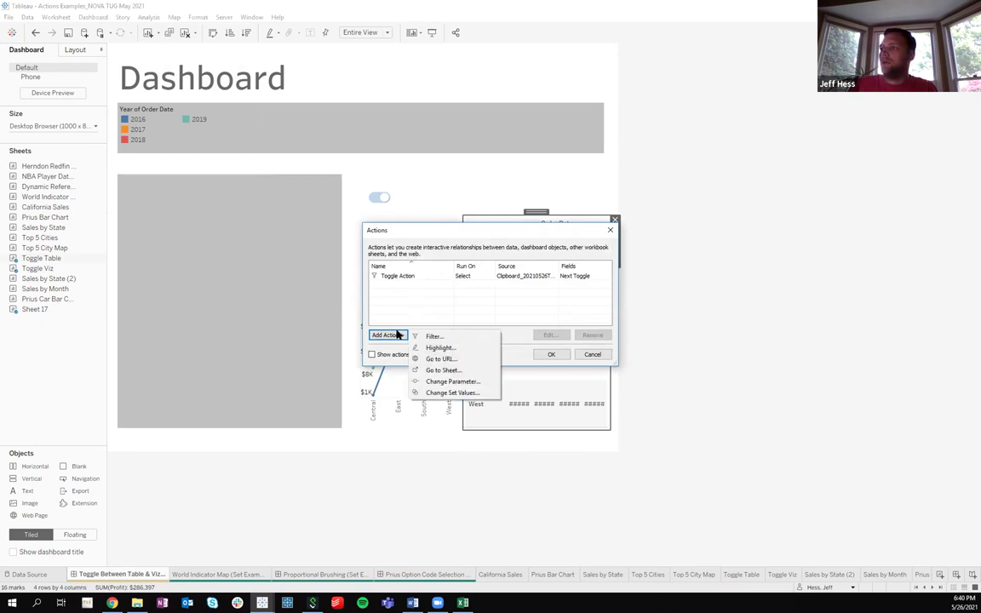
click(443, 381)
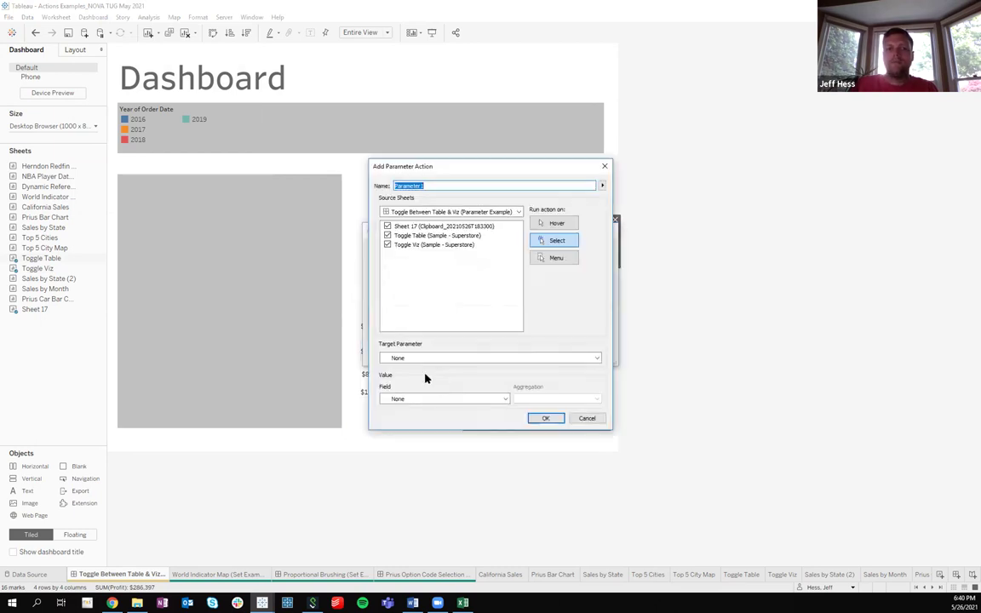
text(Toggle between table-viz)
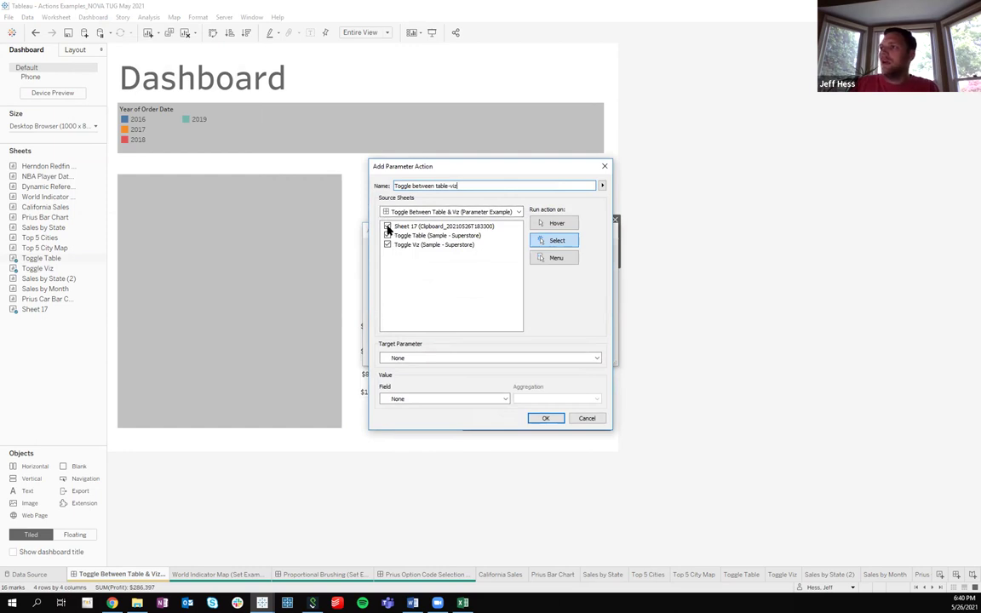
click(388, 235)
click(388, 244)
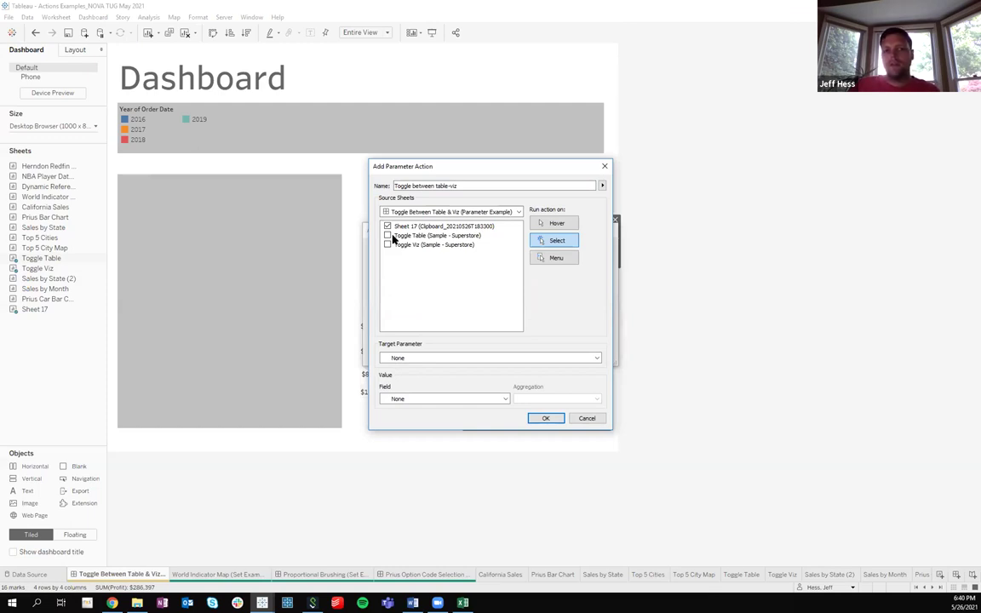
Set the action's target parameter to Show Table and its value field to Next Toggle, save it, and test the toggle.
click(418, 358)
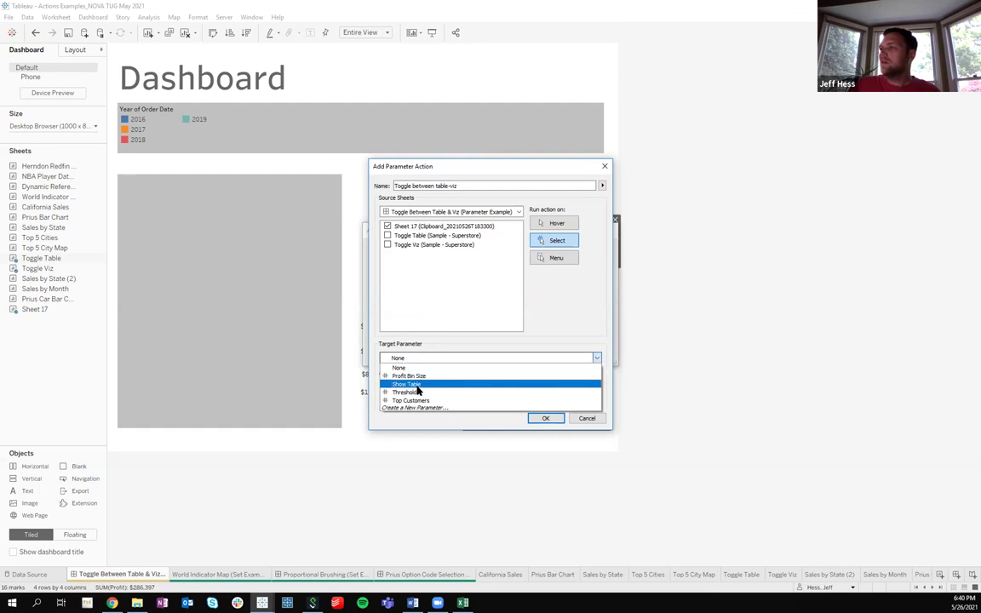
click(416, 385)
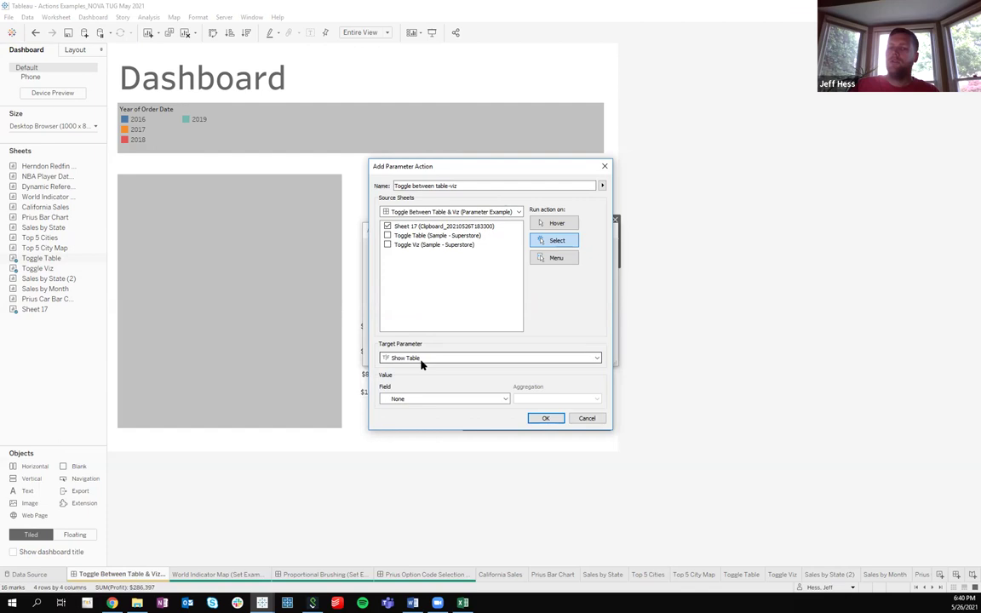
click(423, 401)
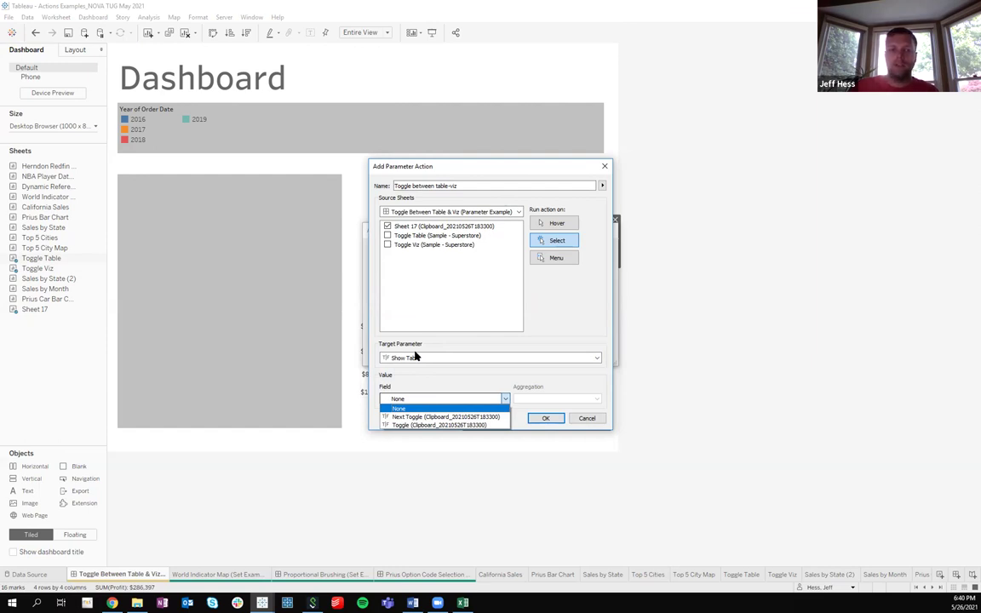
click(431, 417)
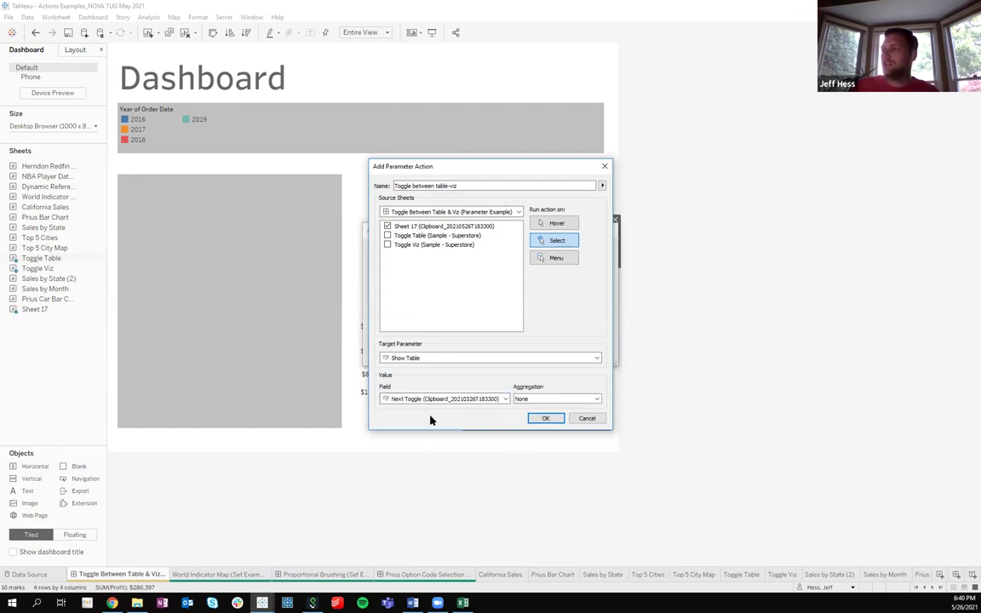
click(543, 419)
click(555, 356)
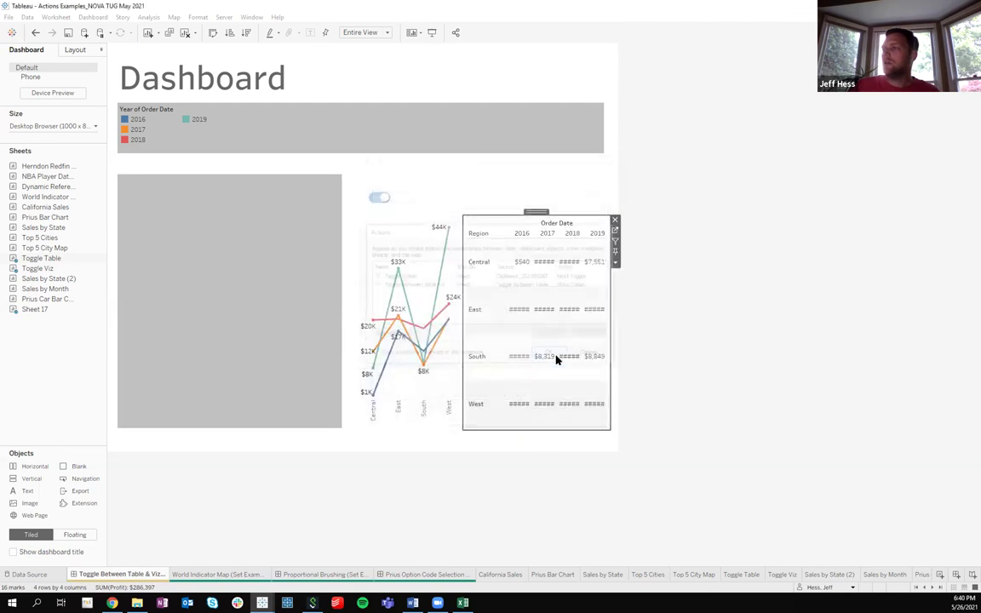
click(380, 197)
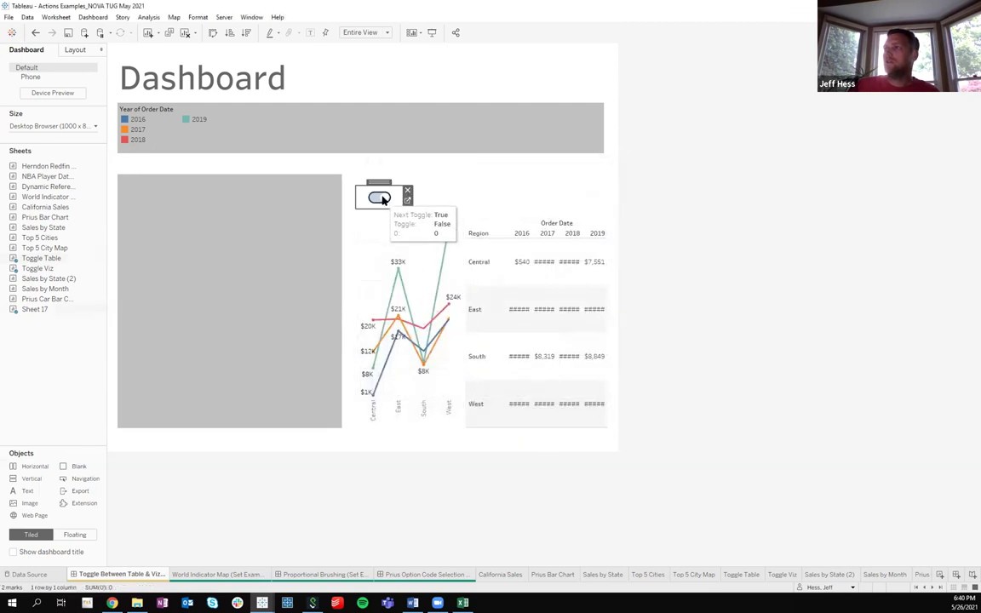
click(379, 197)
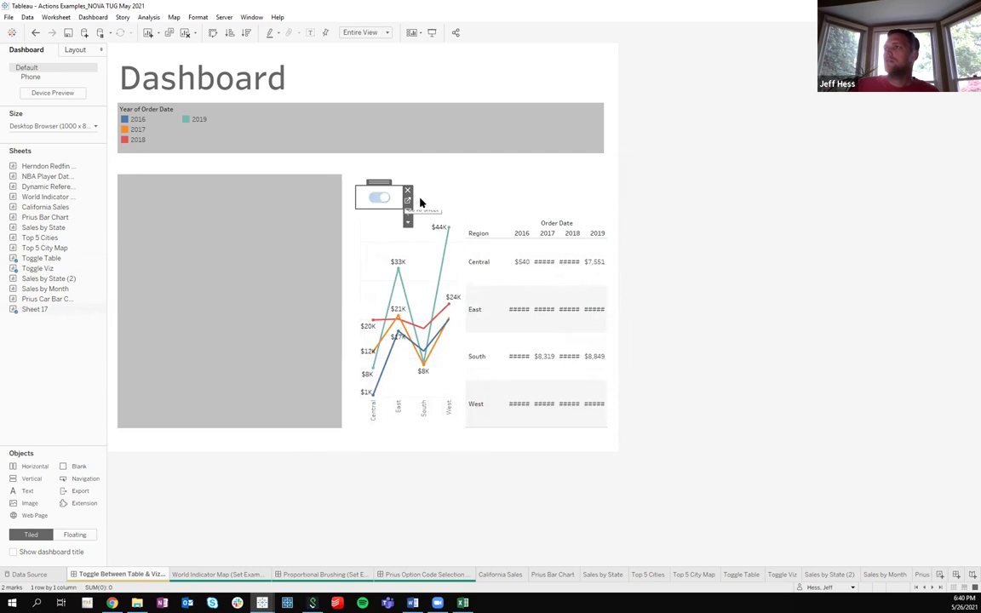
On the Toggle Viz worksheet, create a calculated field named "Parameter Filter" with the formula [Show Table].
click(414, 241)
click(466, 235)
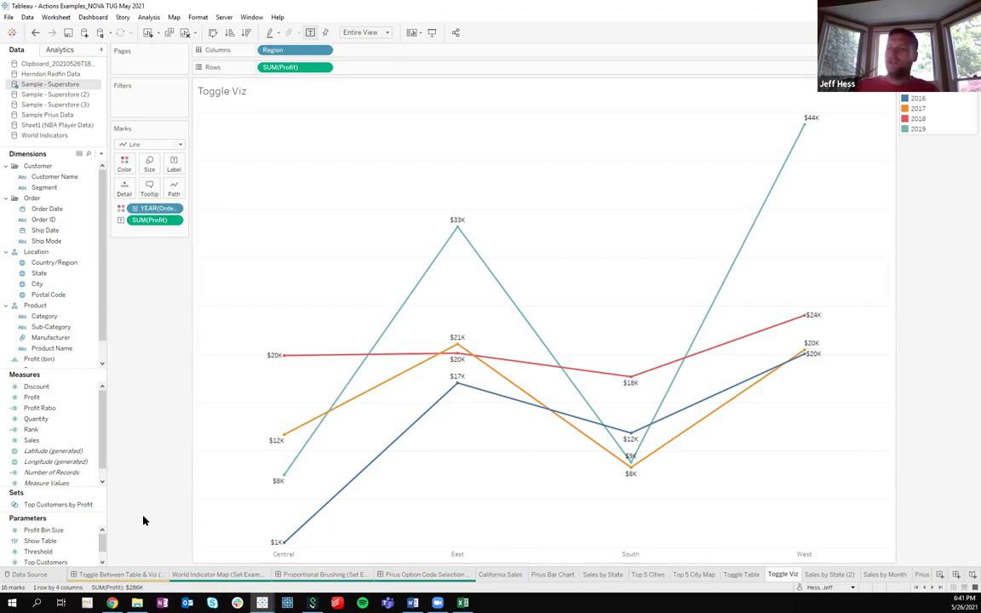
click(101, 154)
click(95, 164)
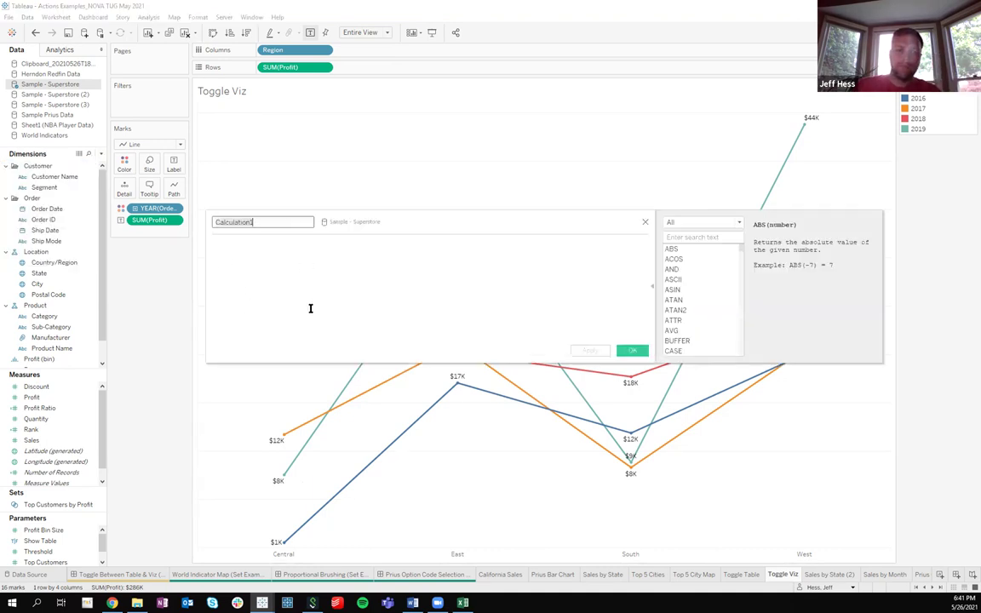
text(Parameter Filter)
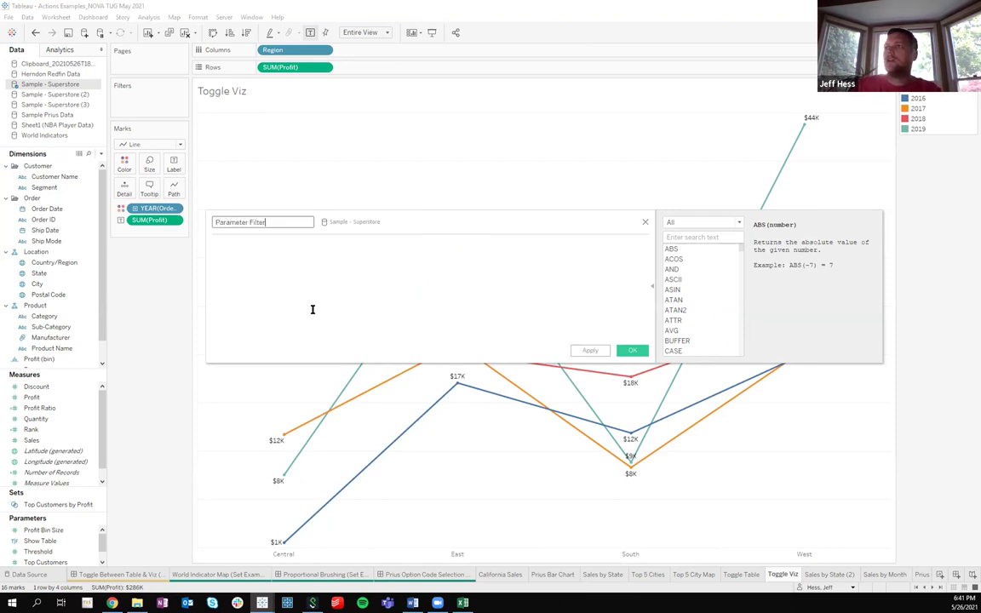
click(313, 309)
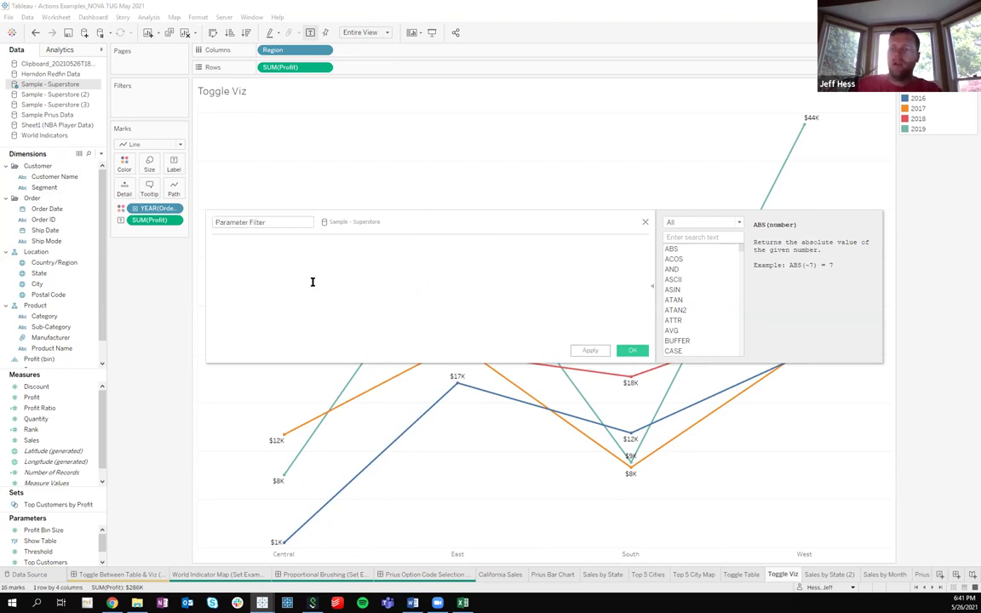
click(46, 543)
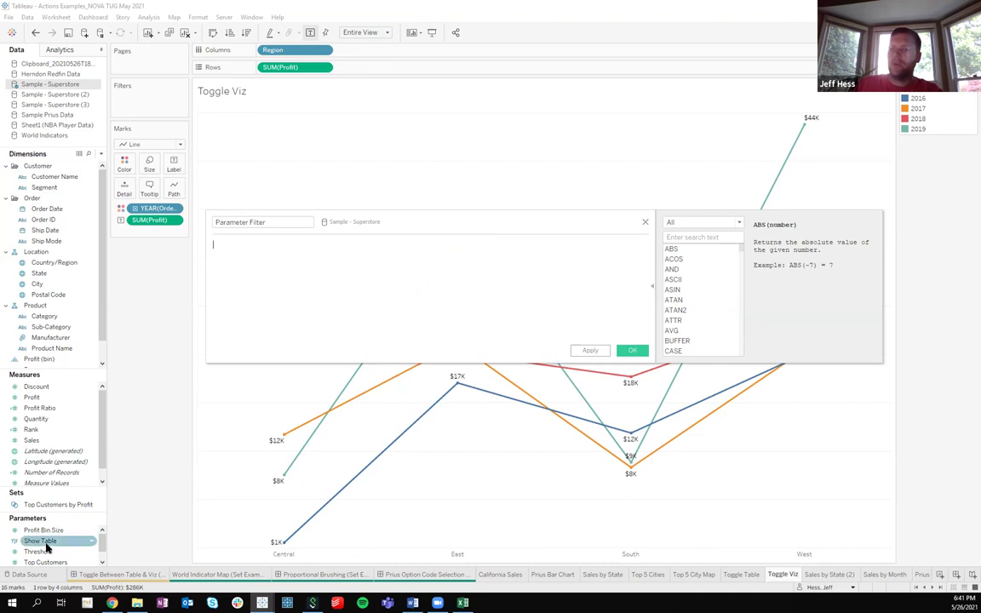
drag(46, 545, 323, 262)
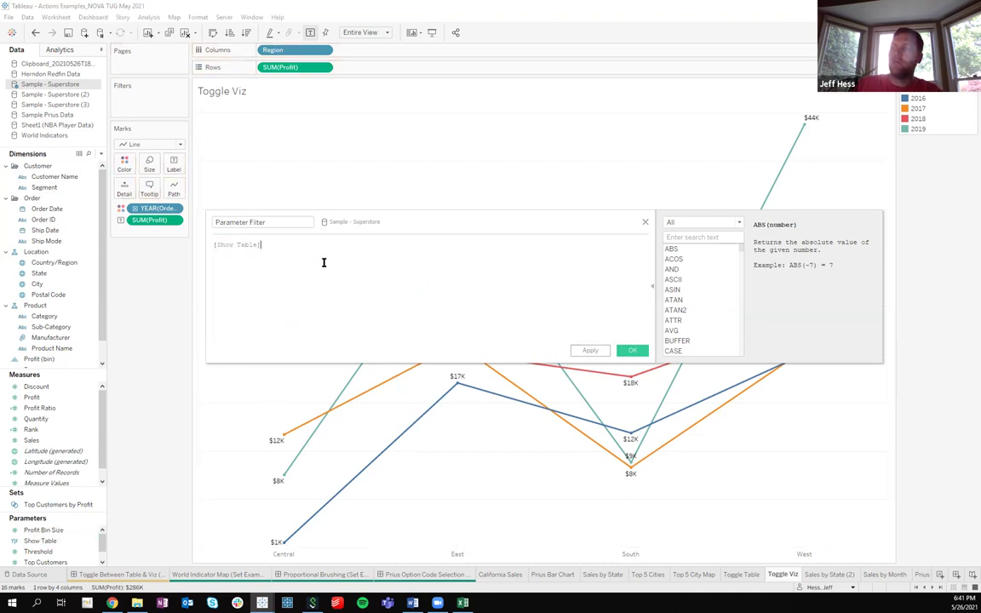
click(631, 356)
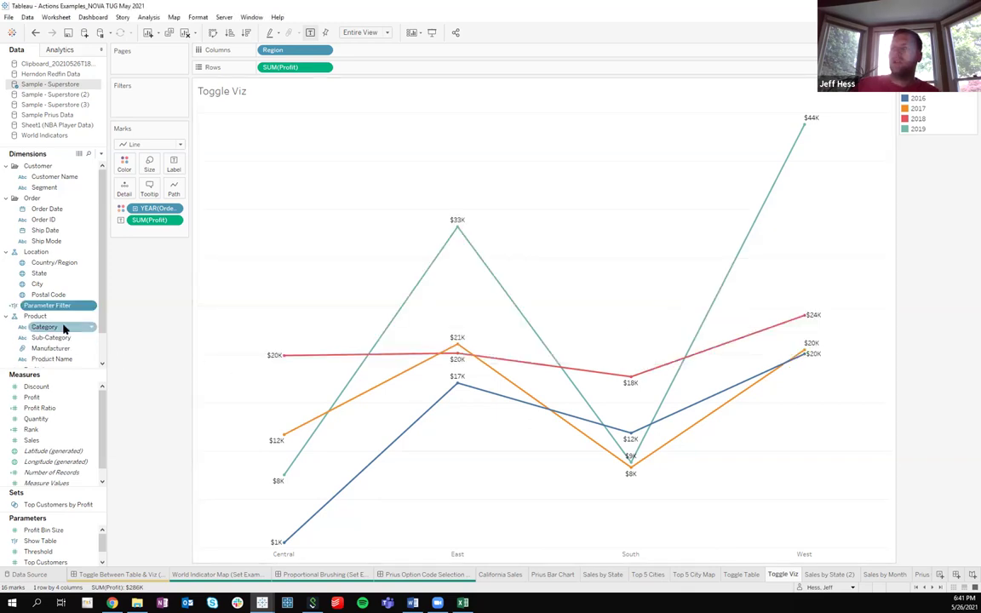
Filter the Toggle Viz worksheet by Parameter Filter, keeping only the value False.
drag(49, 308, 134, 191)
drag(154, 100, 152, 96)
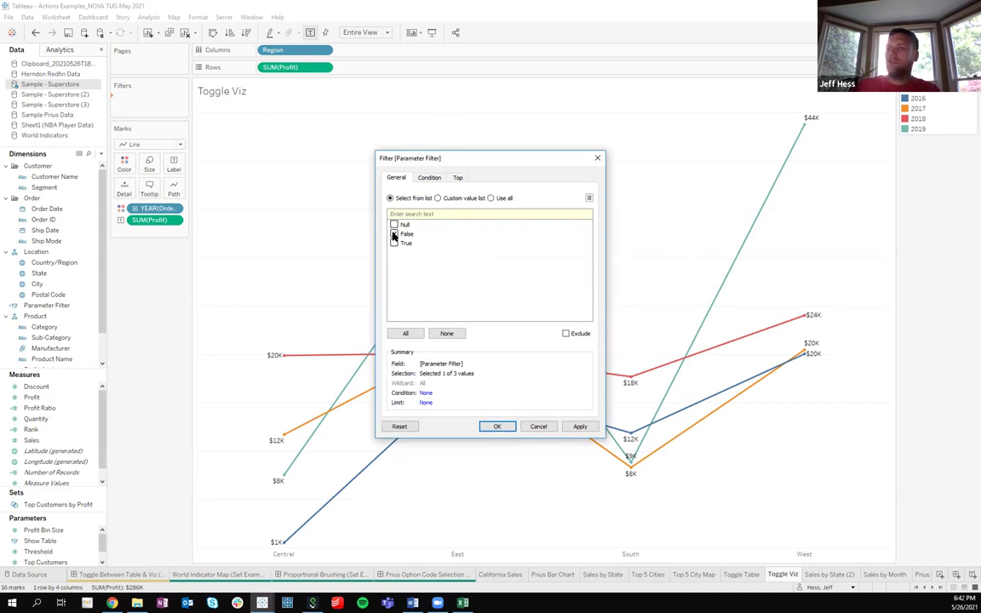
click(395, 234)
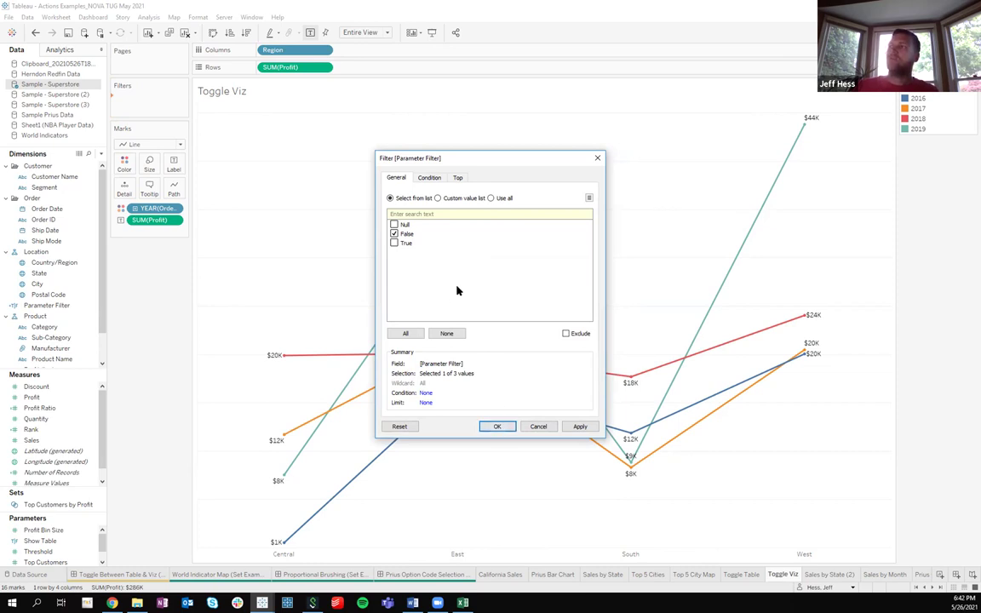
click(497, 427)
Filter the Toggle Table worksheet by Parameter Filter, keeping only the value True.
click(739, 574)
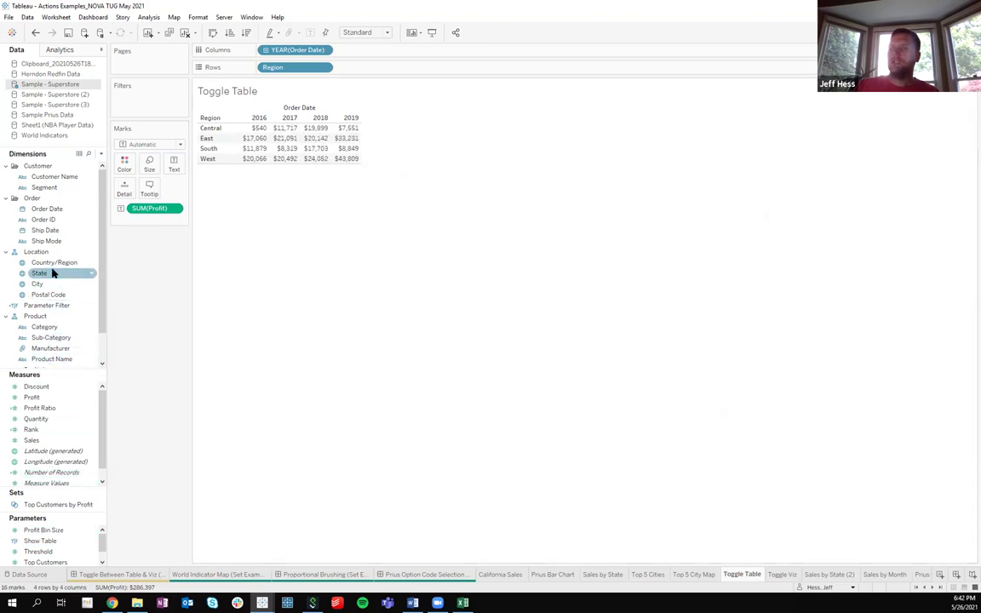
scroll(53, 344, down, 1)
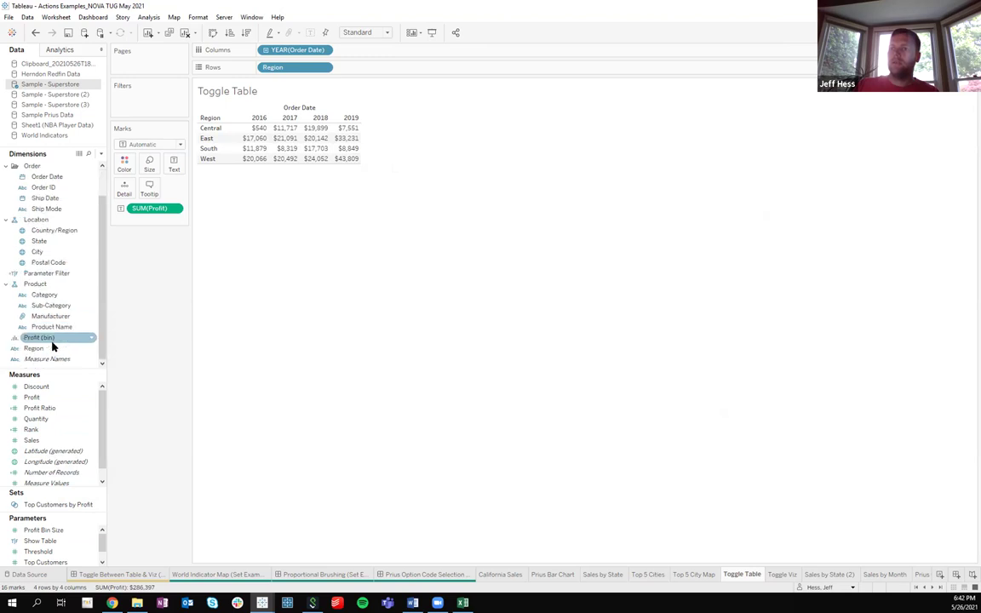
scroll(53, 345, up, 1)
scroll(52, 345, down, 1)
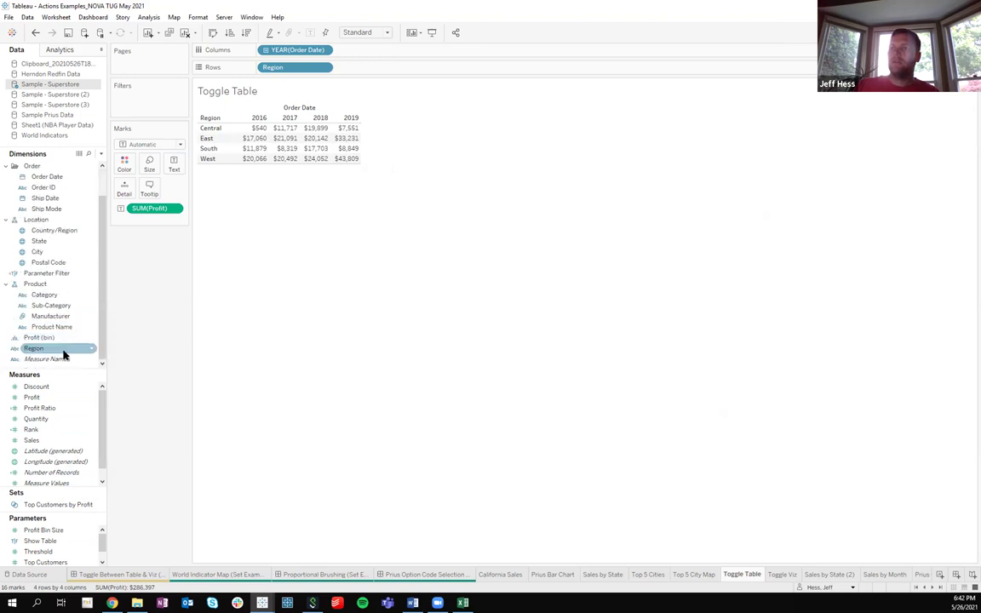
drag(60, 321, 165, 109)
click(394, 243)
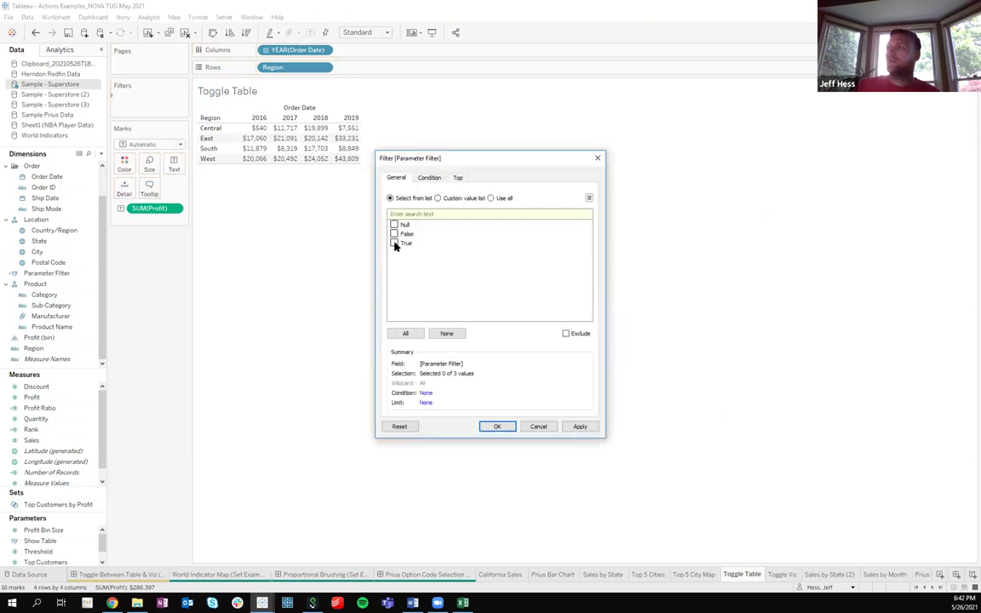
click(496, 427)
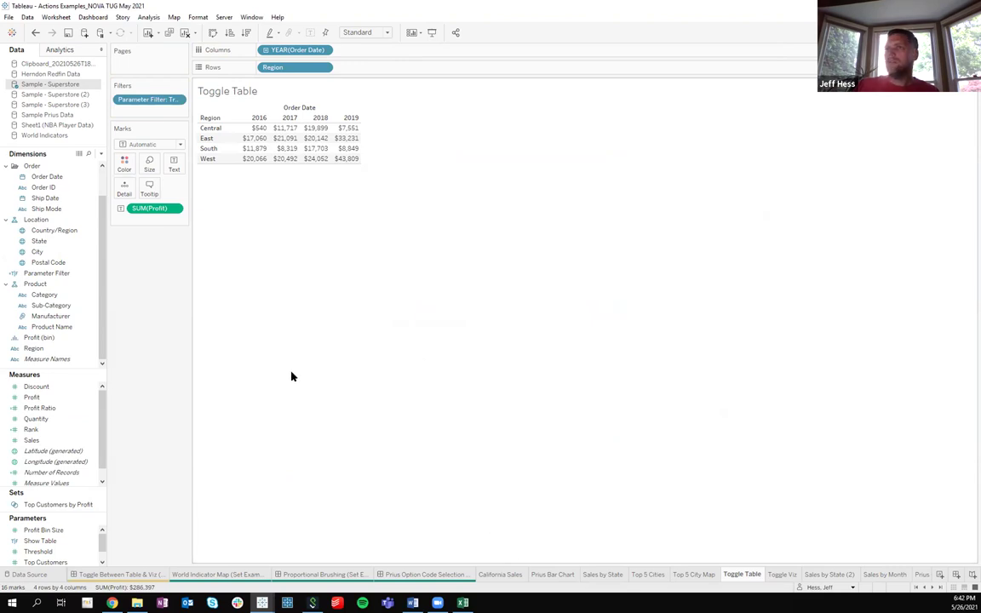
Check the filtered Toggle Viz worksheet, then test the toggle on the Toggle Between Table & Viz dashboard.
click(67, 461)
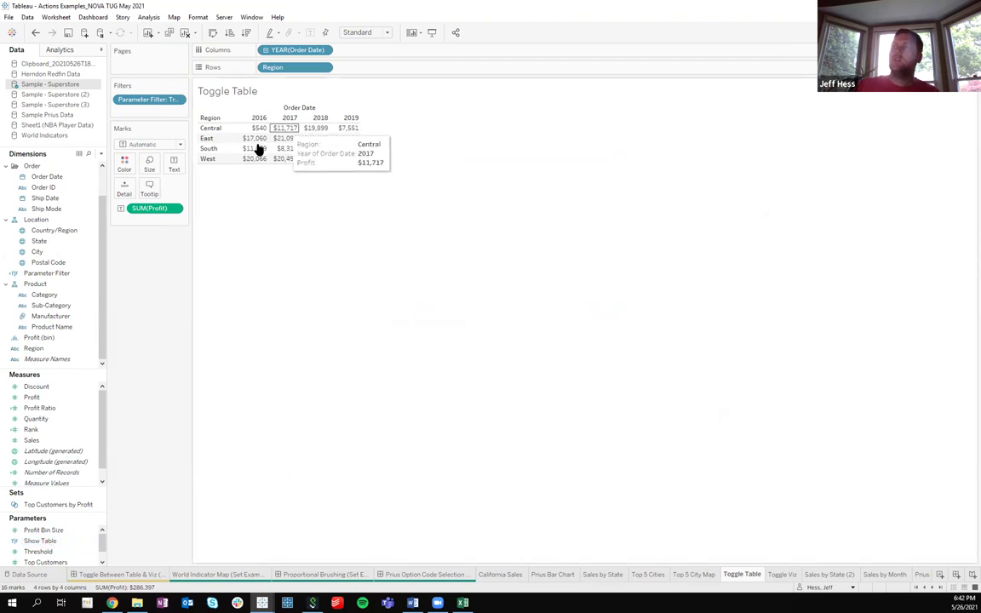
click(777, 574)
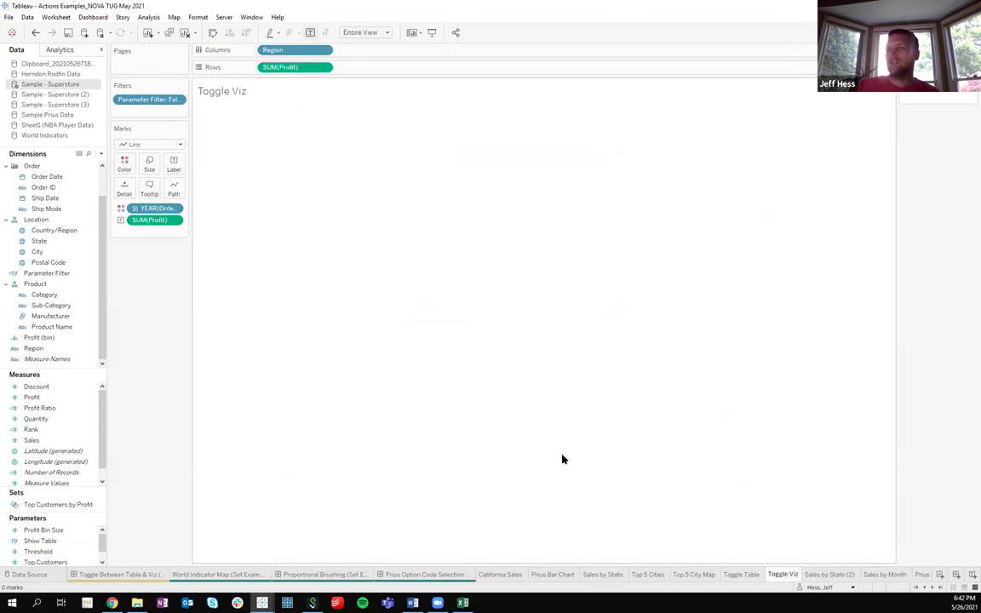
click(73, 551)
click(59, 540)
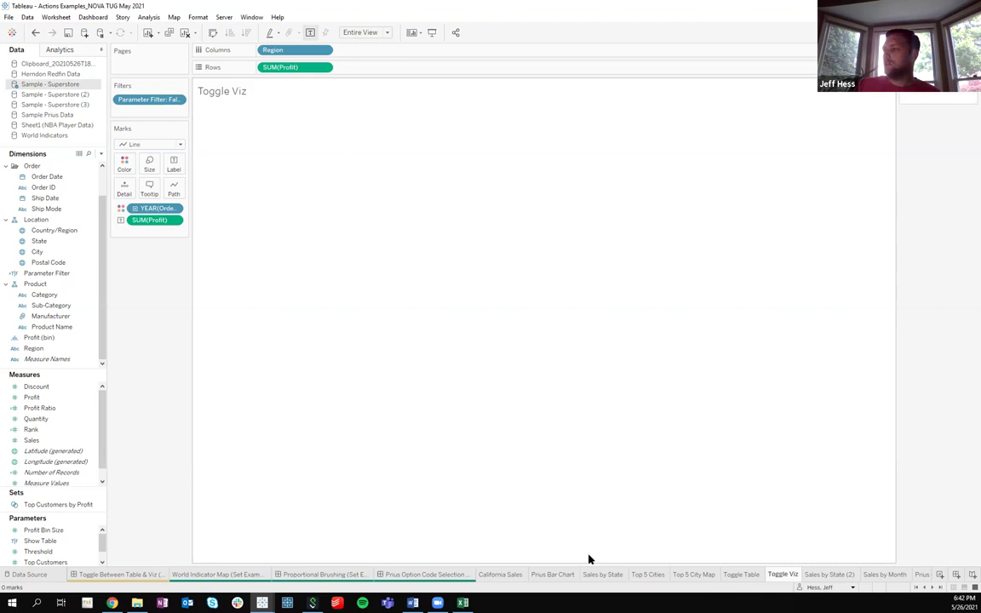
click(128, 574)
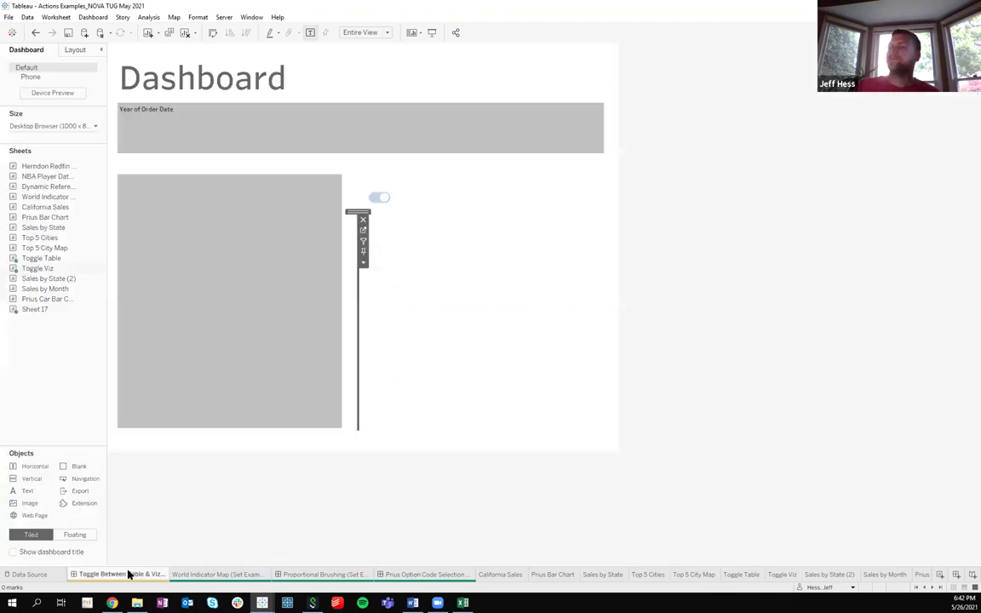
click(381, 201)
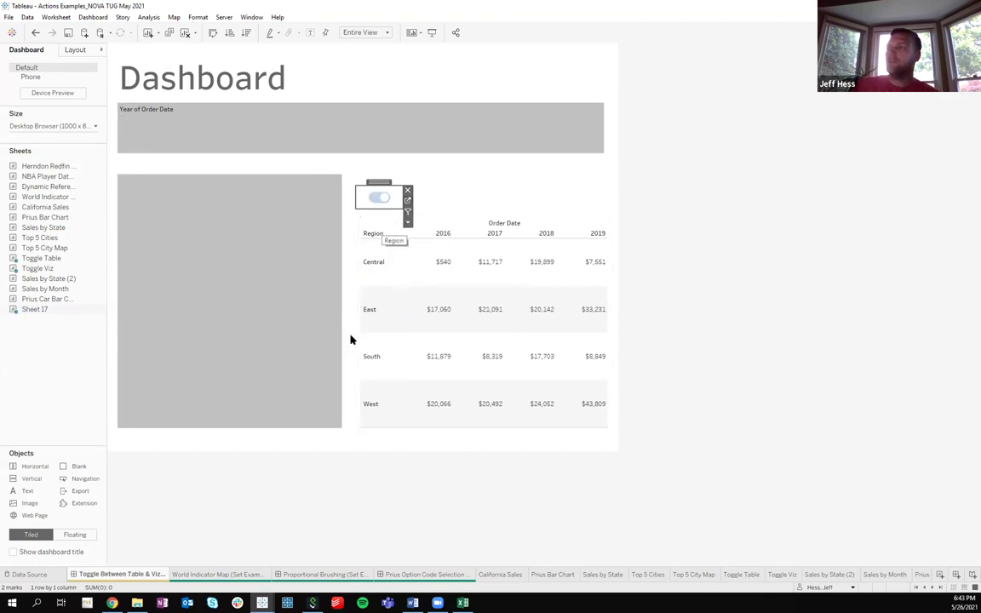
Review the source, target and field mapping of Sheet 17's Toggle Action filter action.
click(407, 200)
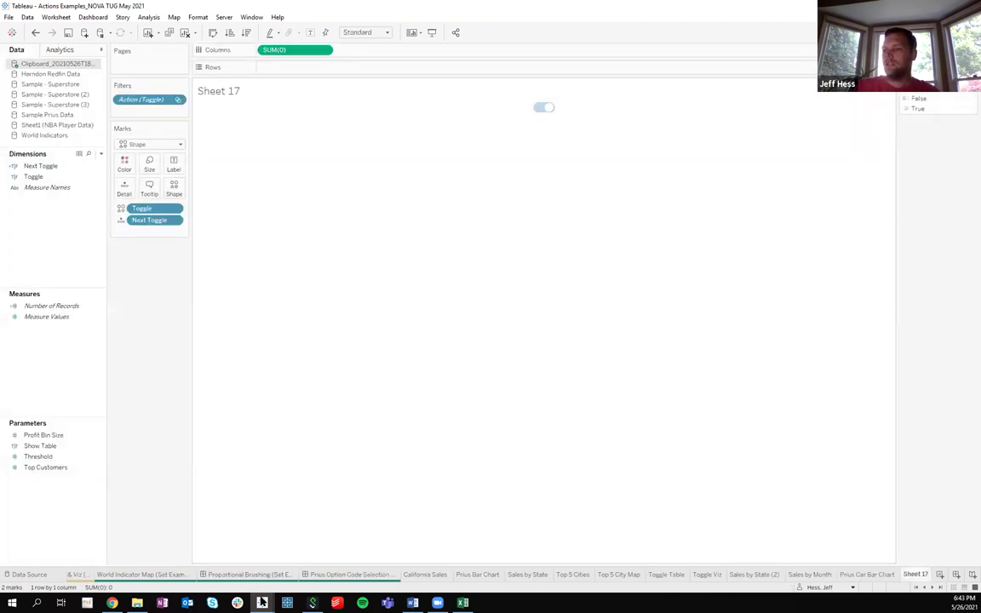
click(56, 17)
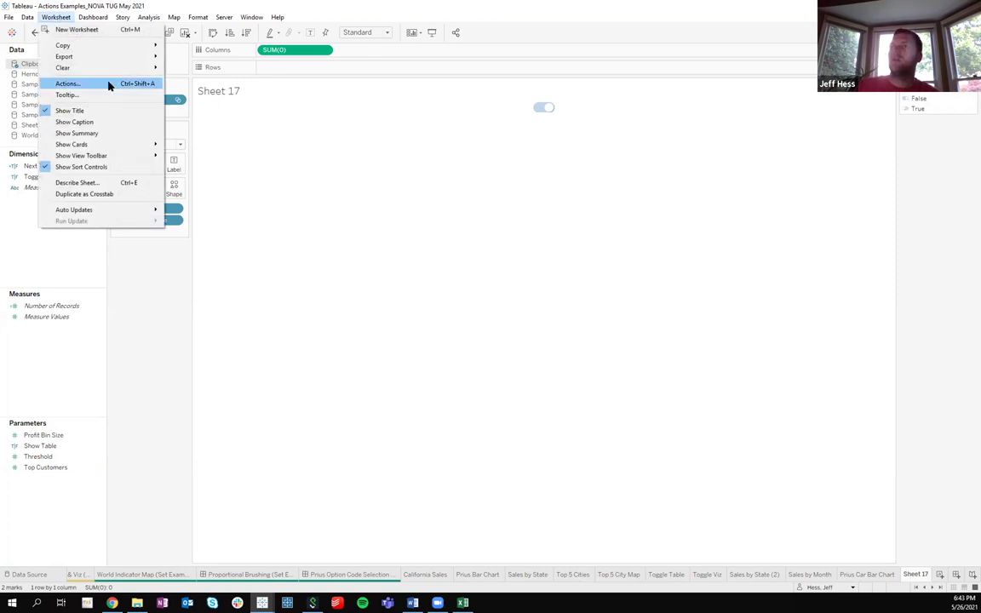
click(68, 84)
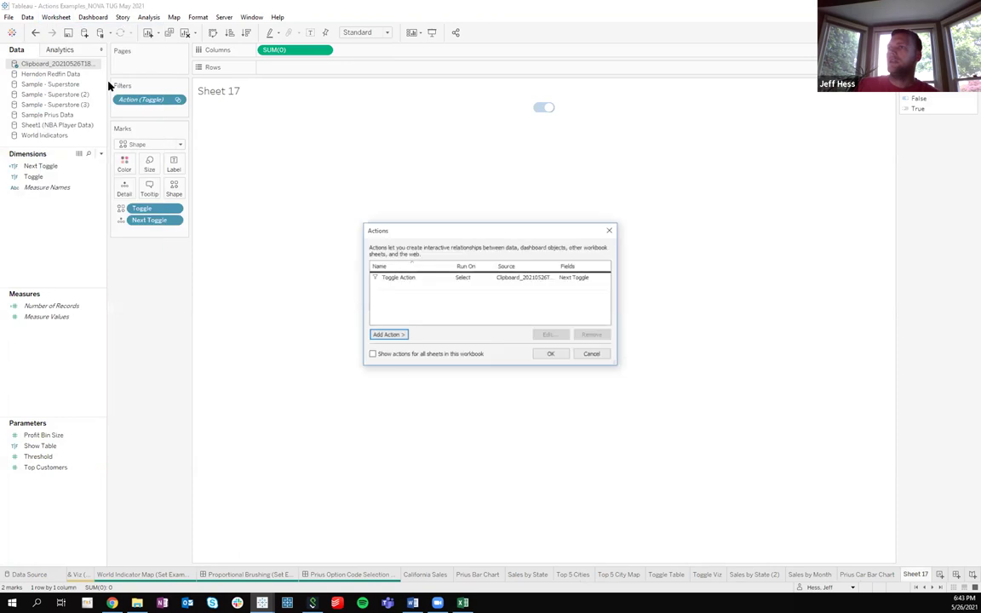
click(412, 275)
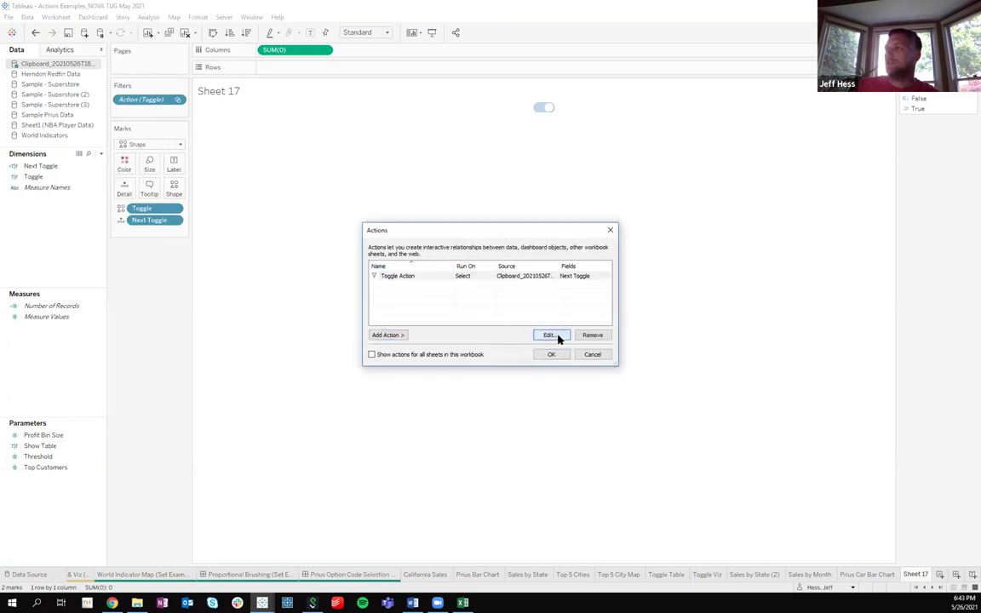
click(555, 336)
key(alt+Tab)
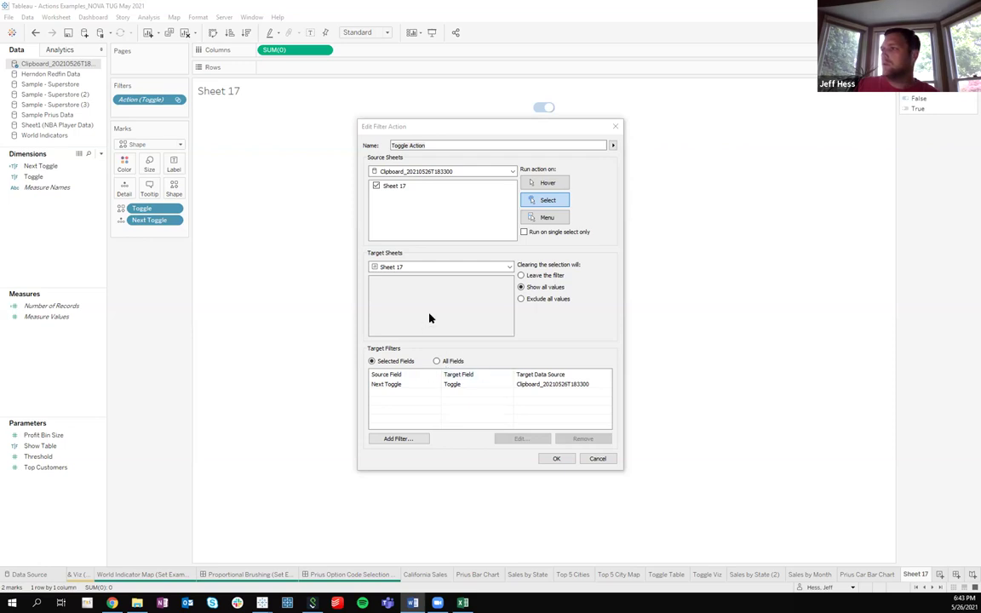
click(557, 459)
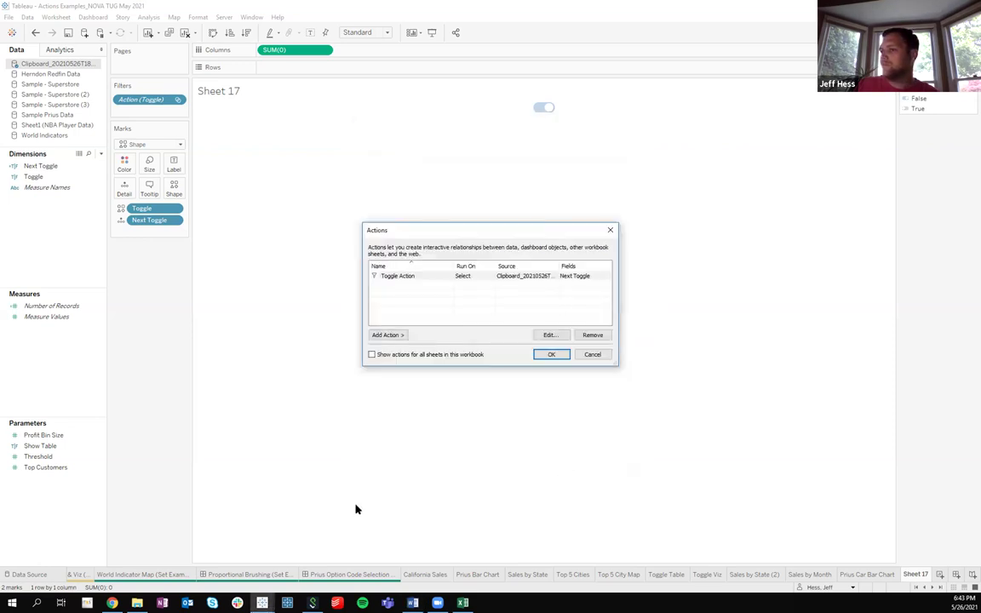
click(551, 354)
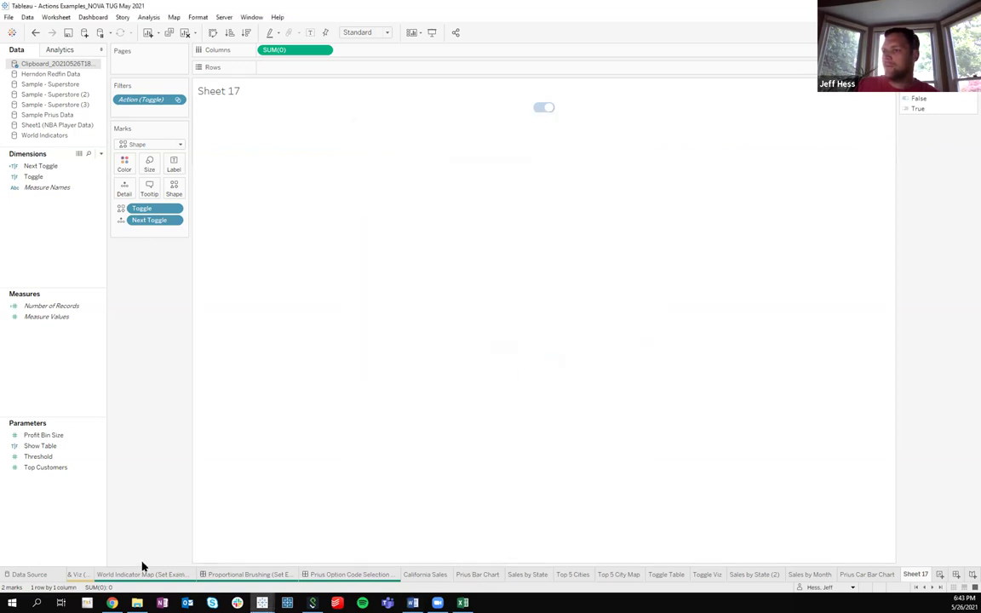
In the Solutions workbook, open the Toggle Between Table & Viz dashboard and test its toggle in both directions.
click(83, 575)
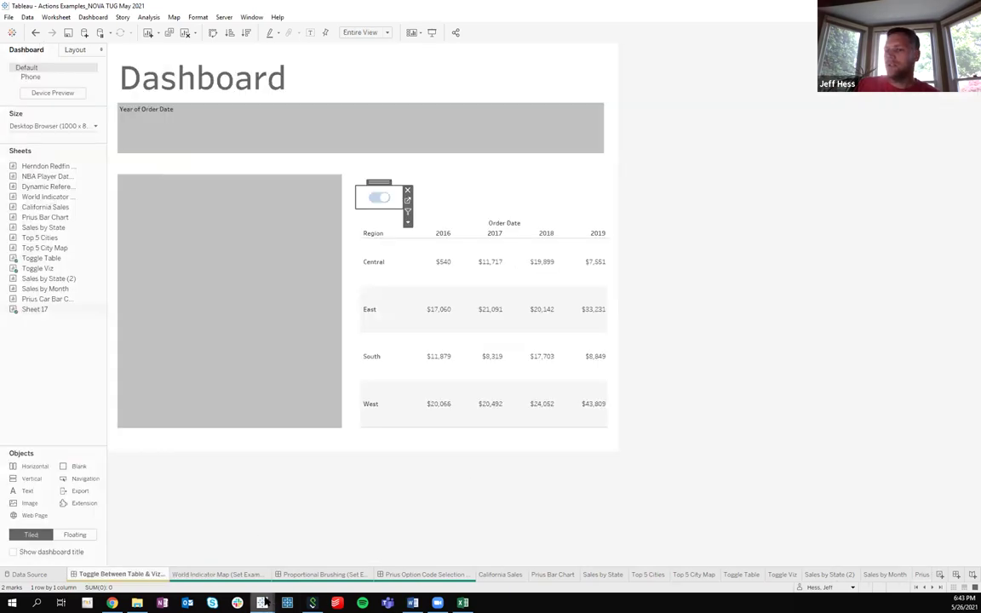
mouse_move(265, 601)
click(315, 557)
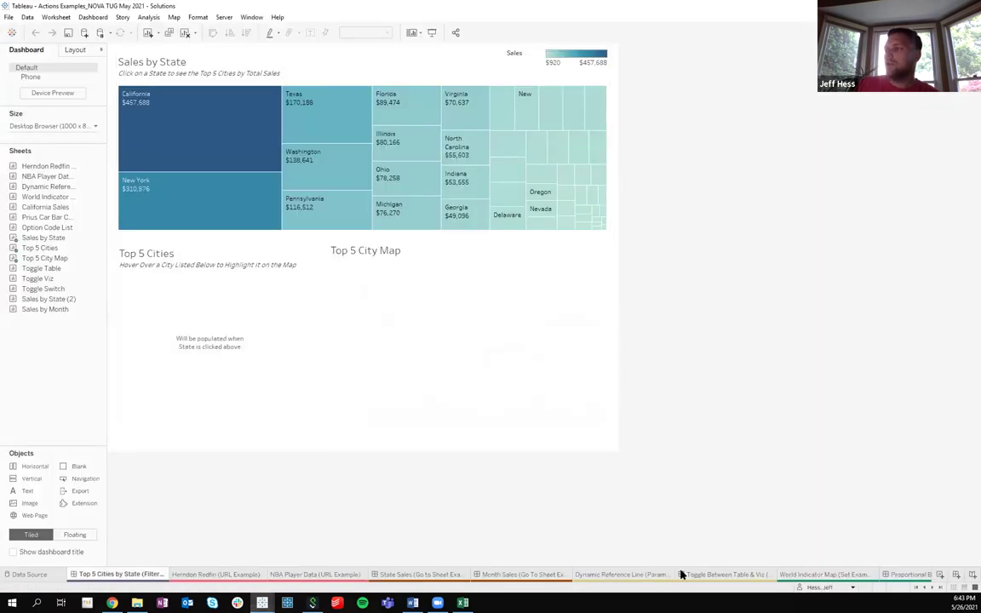
mouse_move(681, 575)
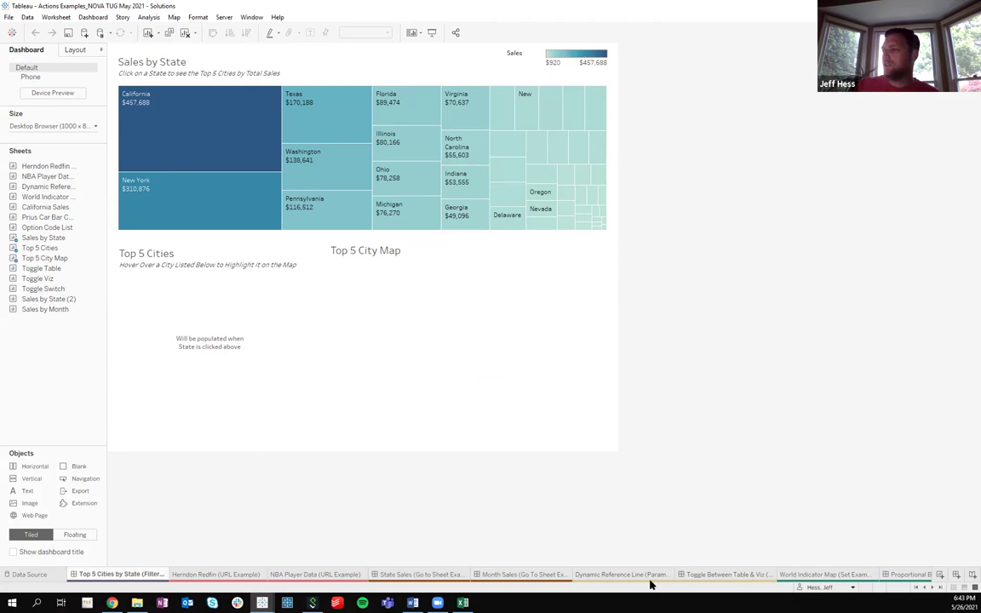
click(725, 574)
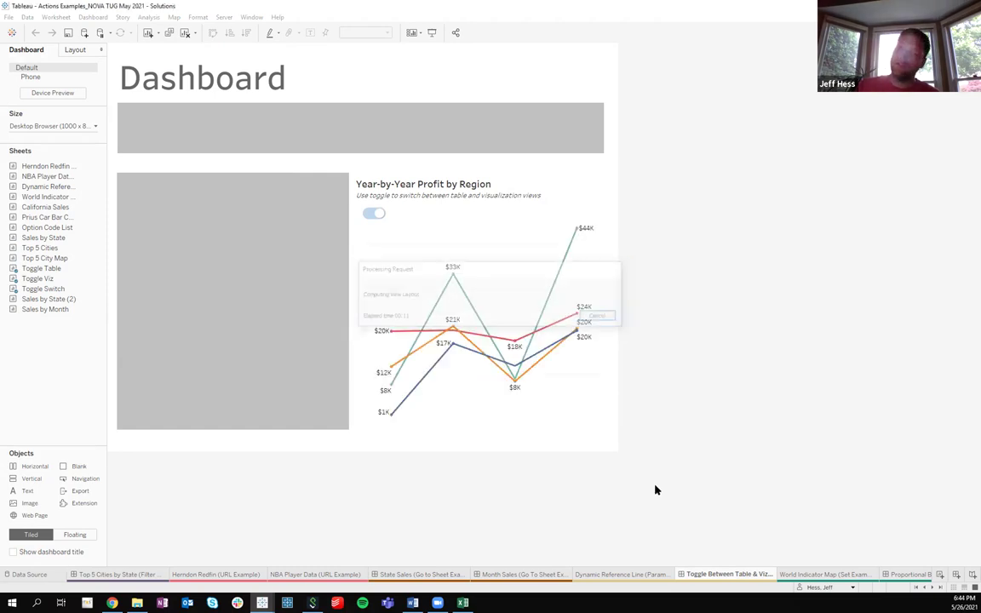
click(373, 214)
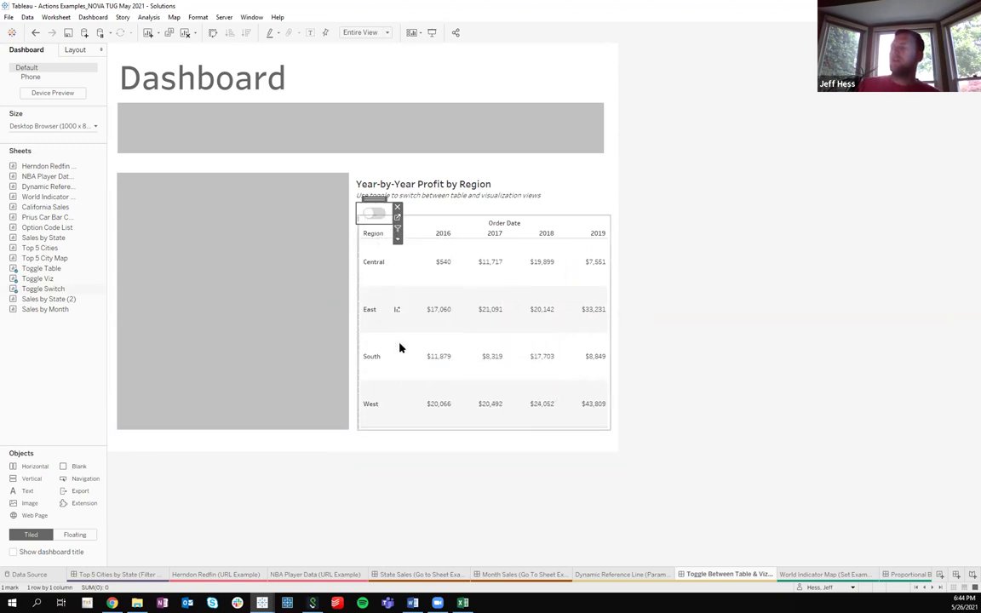
click(371, 215)
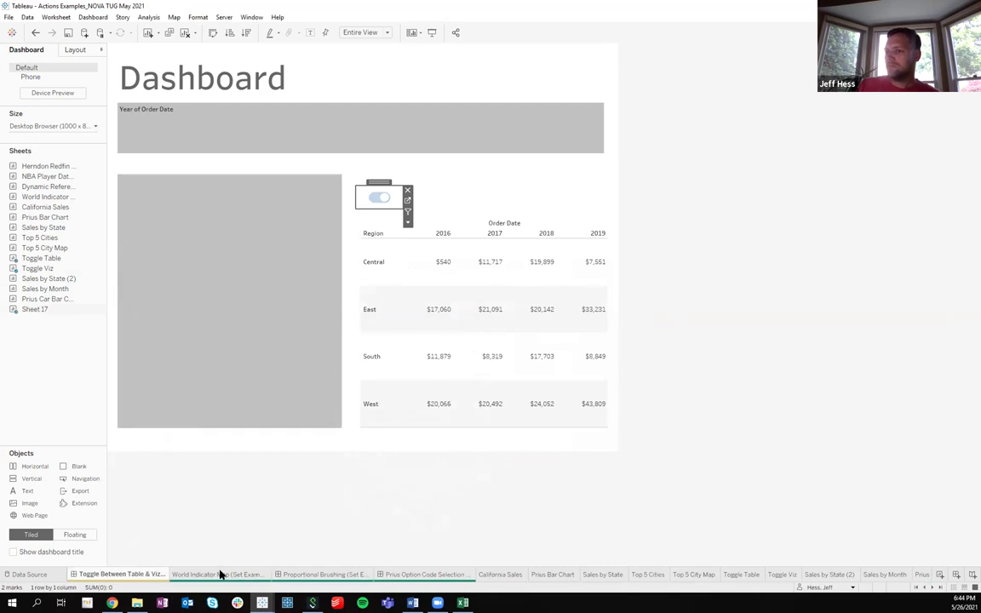
Open the World Indicator Map (Set Example) worksheet in the working file and examine the population shading of its countries.
click(220, 575)
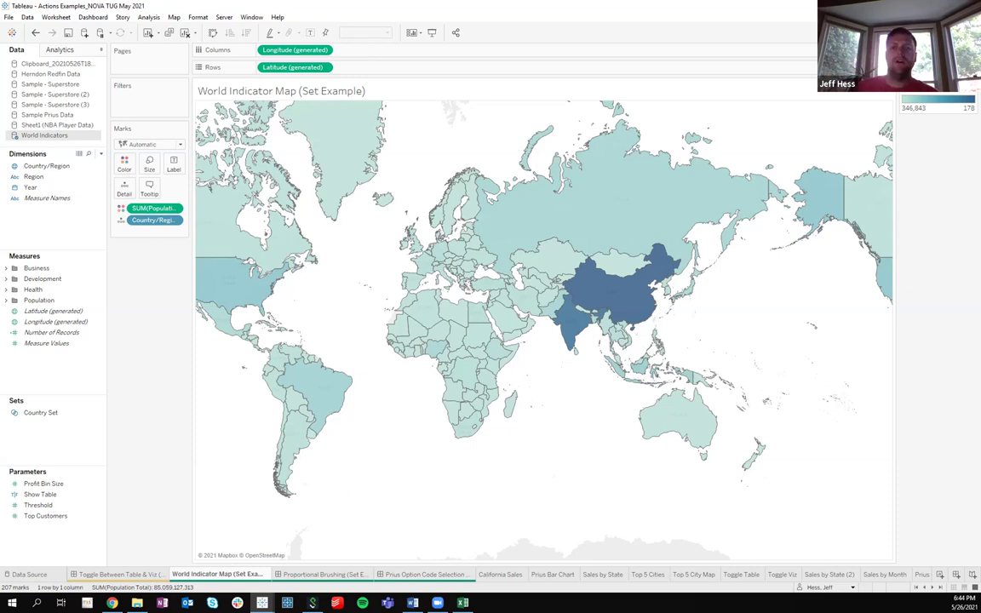
key(alt+Tab)
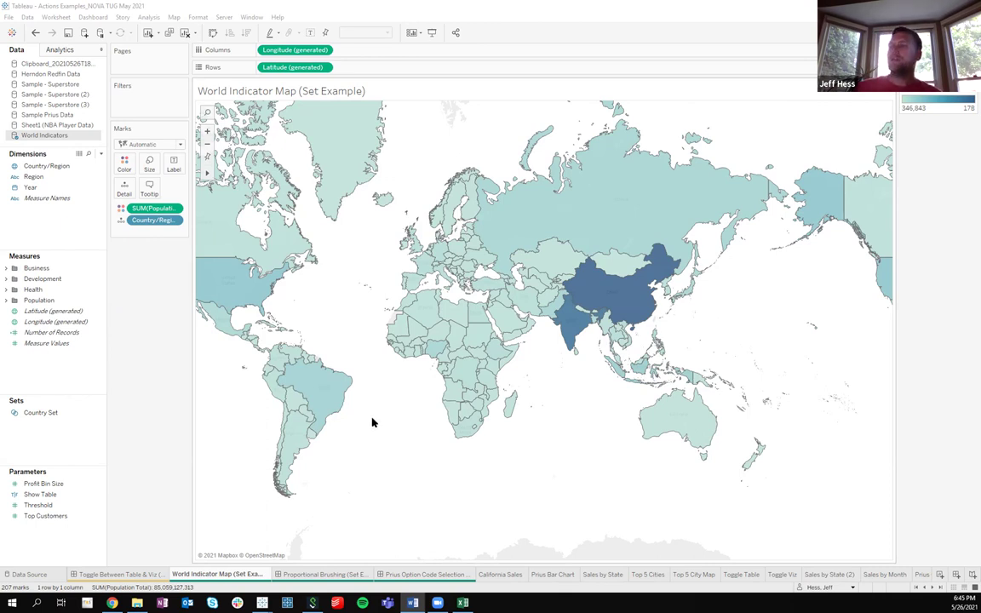
mouse_move(627, 327)
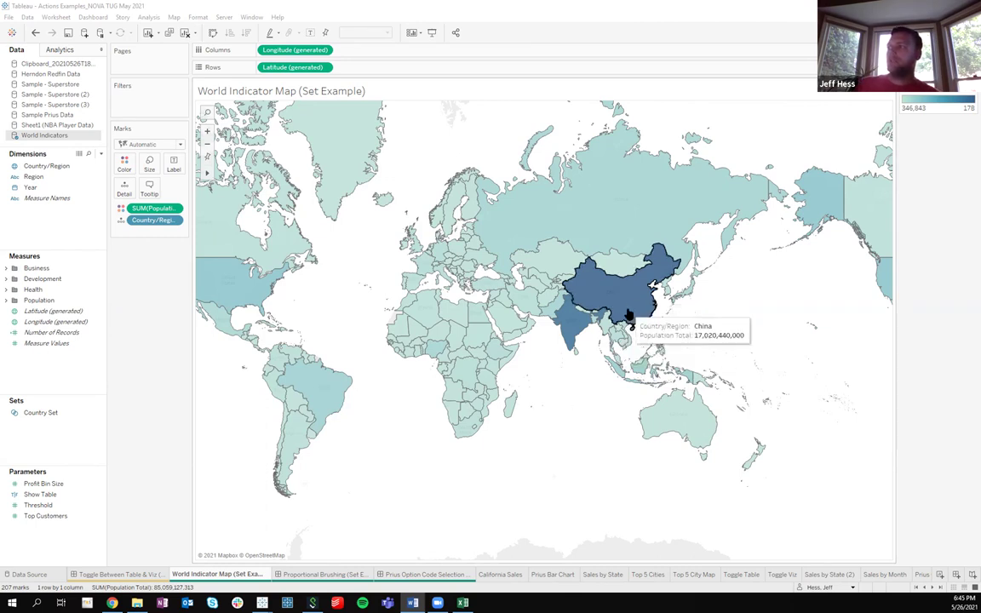
mouse_move(572, 334)
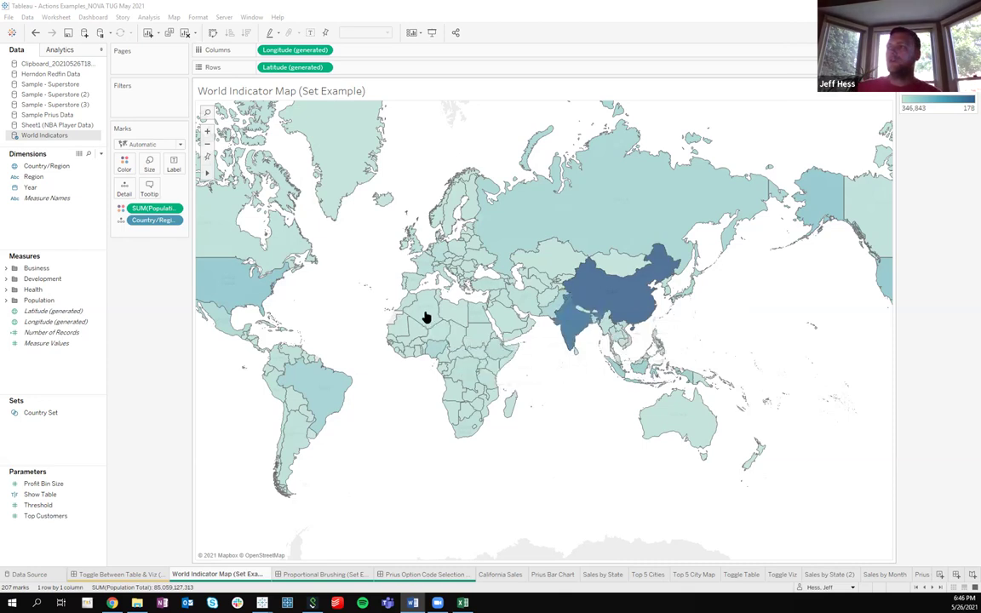
mouse_move(425, 317)
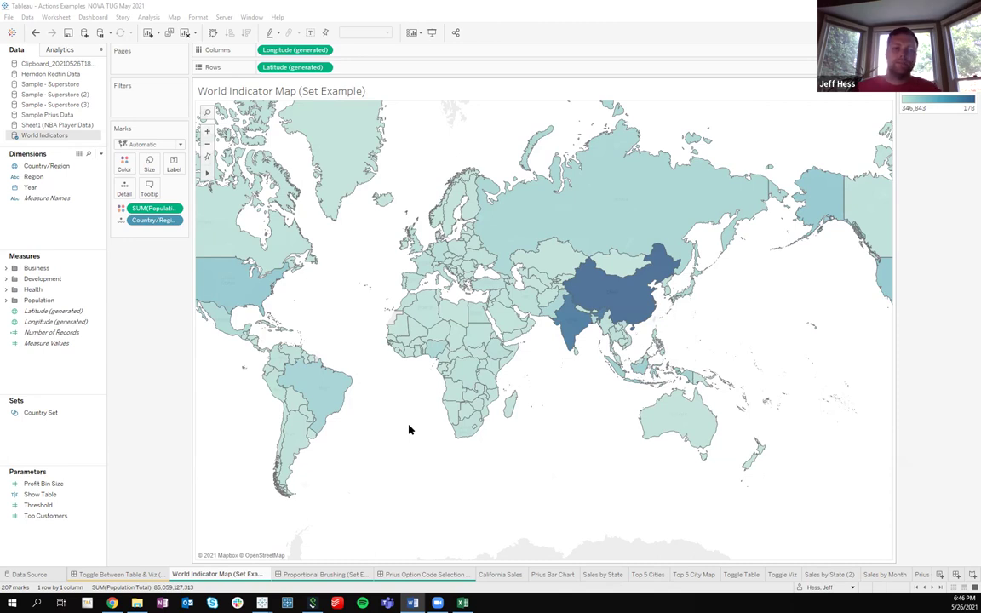
click(61, 18)
click(93, 88)
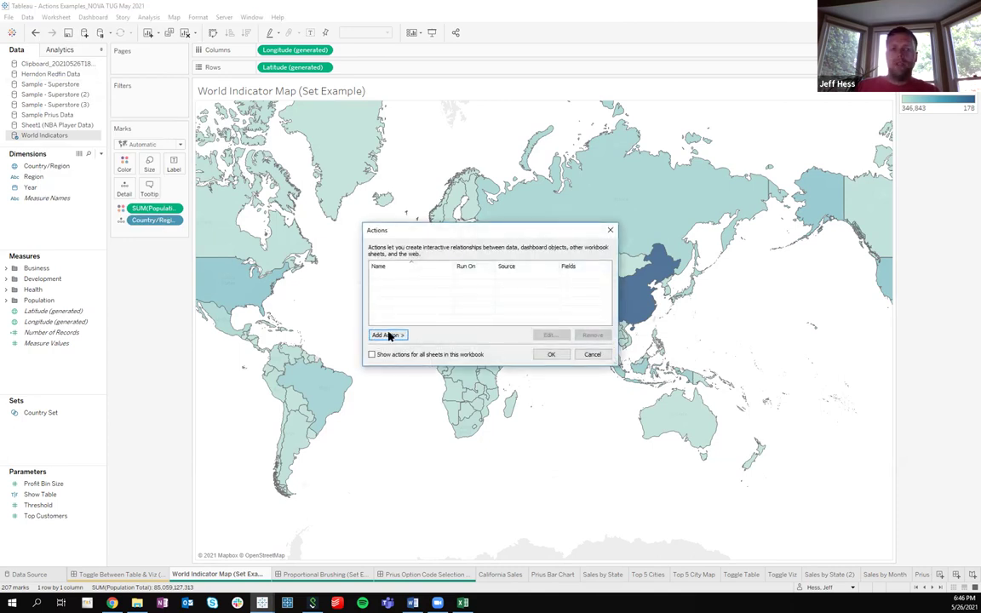
click(388, 335)
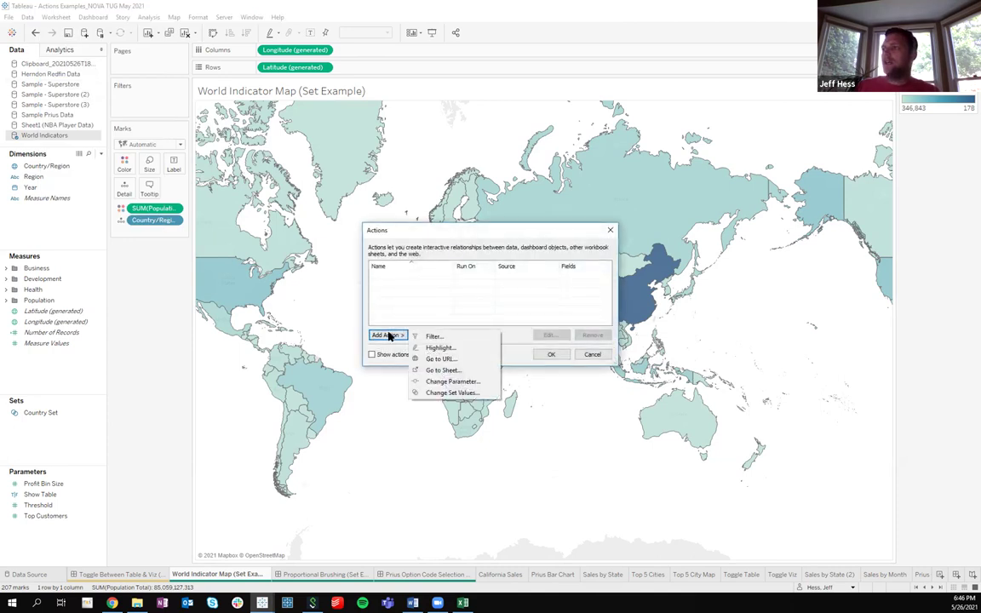
click(592, 355)
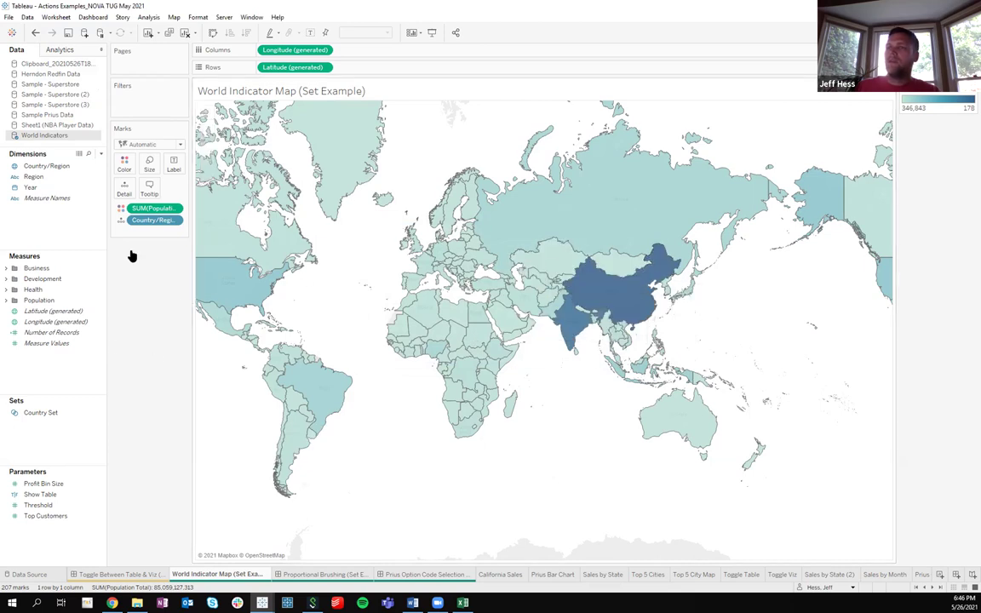
Check where a set can be created from the Country/Region dimension, without creating another one.
click(49, 416)
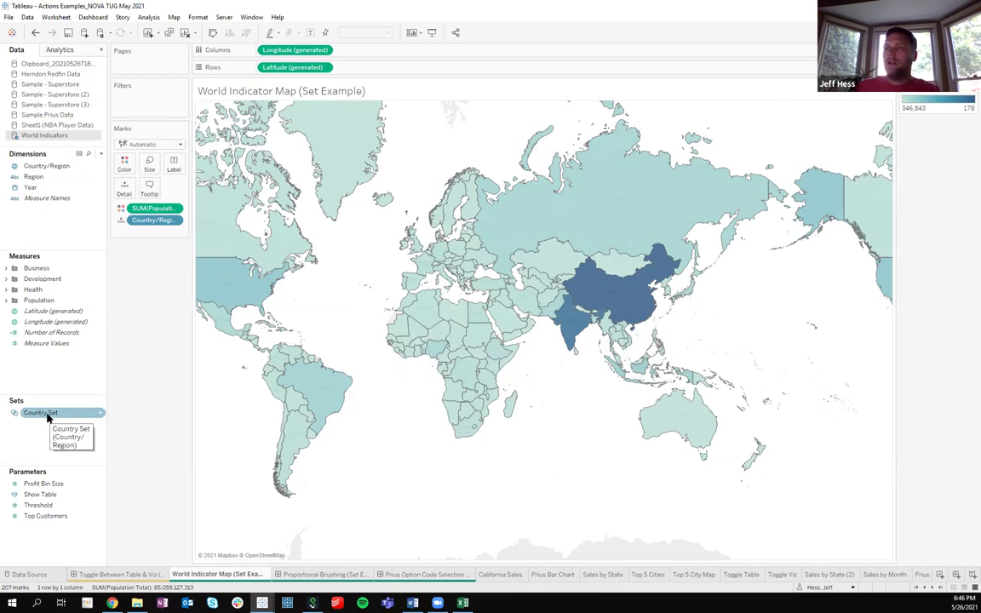
click(39, 186)
click(47, 166)
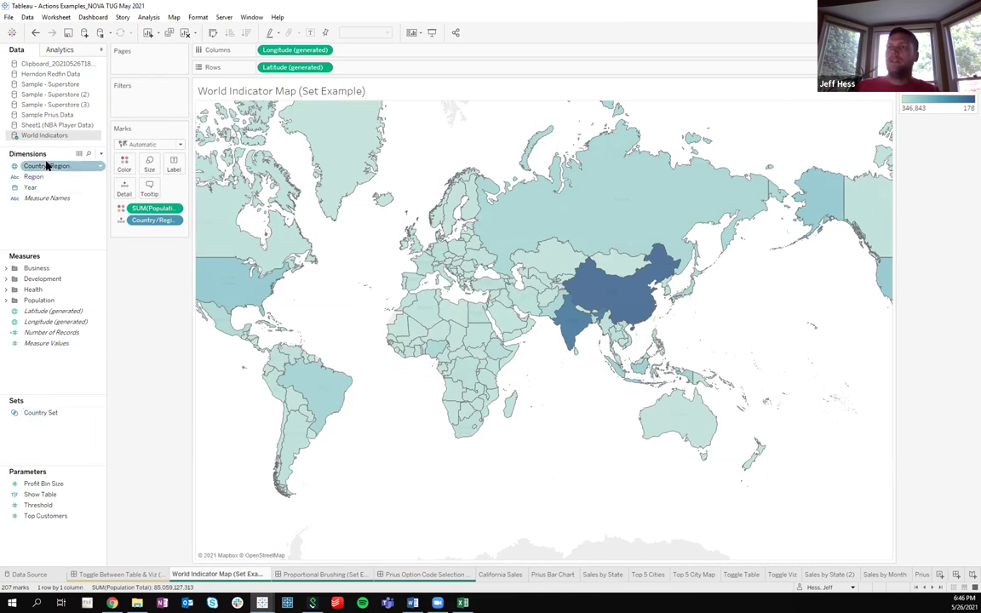
right_click(49, 167)
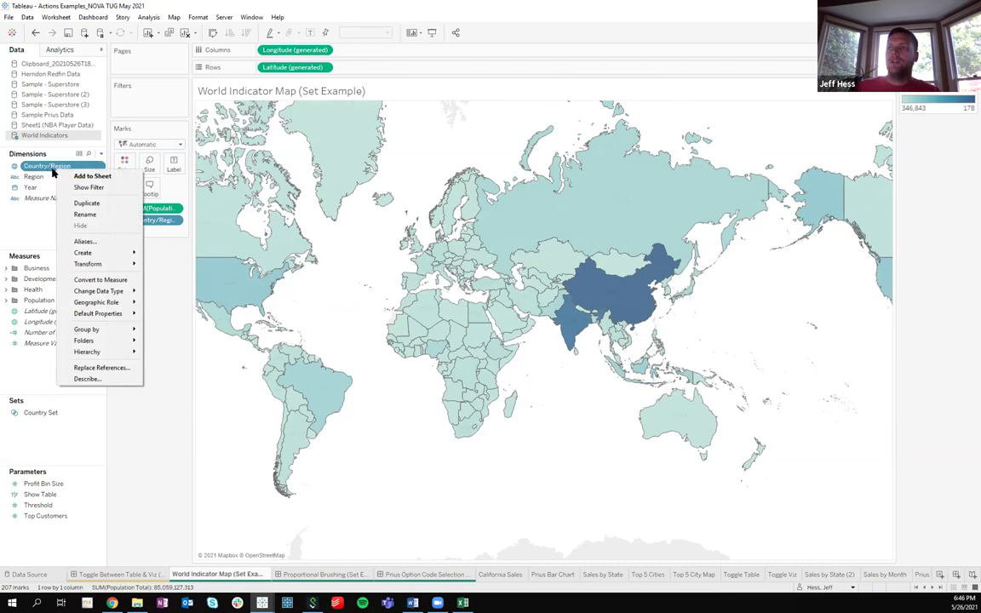
mouse_move(128, 253)
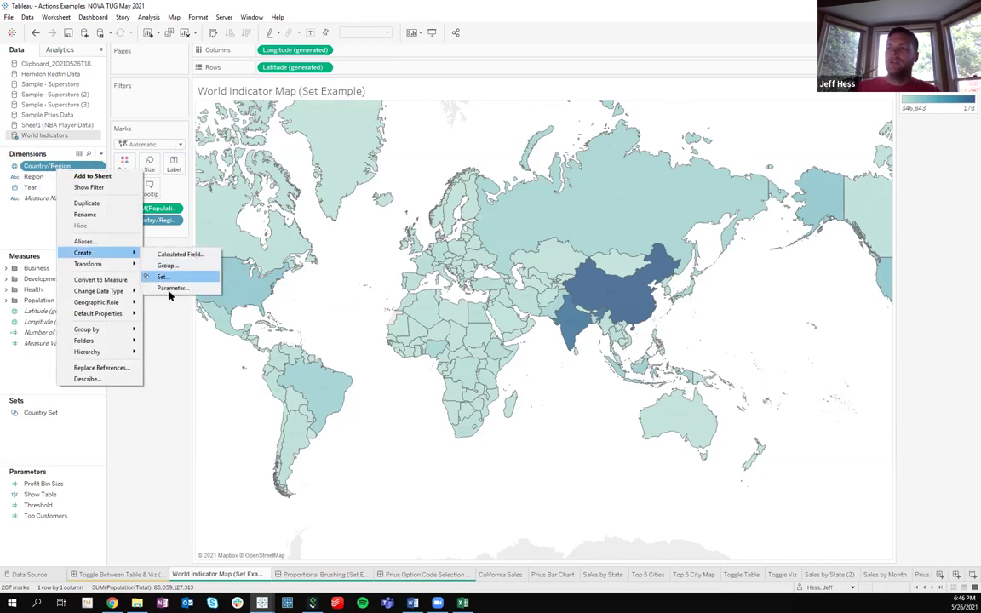
key(Escape)
Review the member countries included in the existing Country Set.
right_click(43, 413)
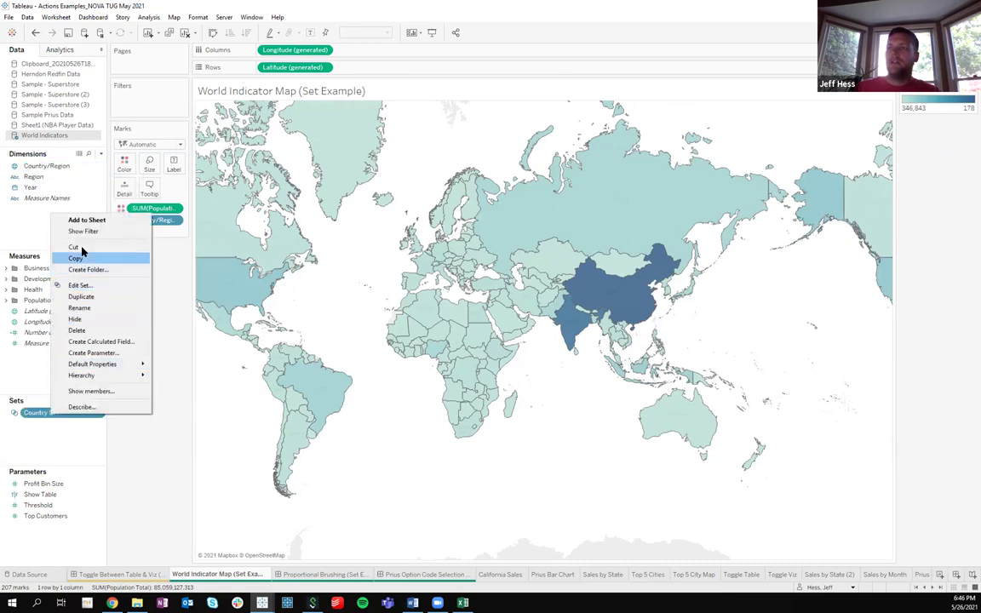
click(80, 285)
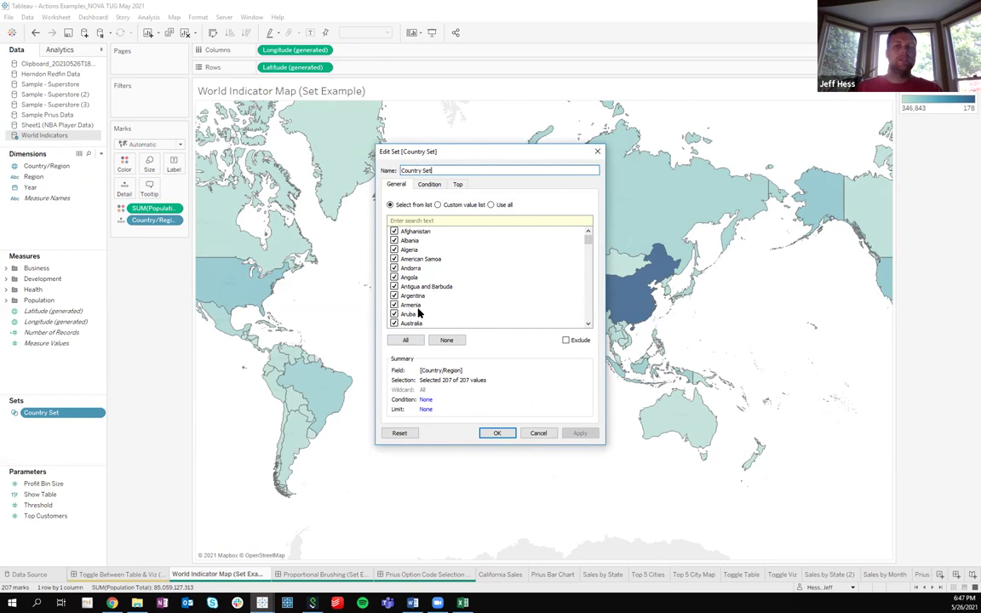
click(499, 434)
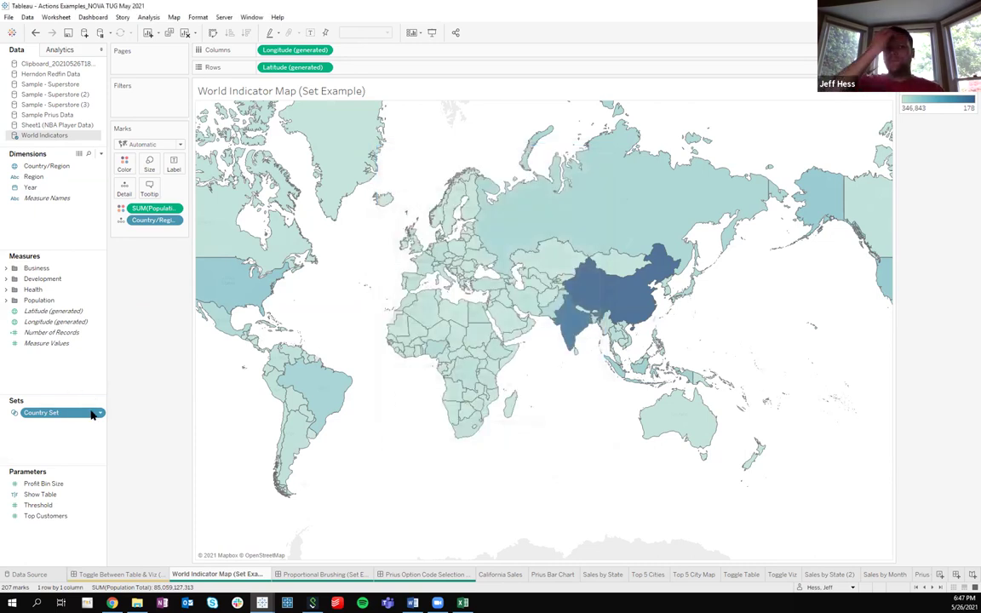
Start a calculated field in World Indicators with the formula IF [Country Set] THEN [Population Total] END.
click(100, 155)
click(97, 166)
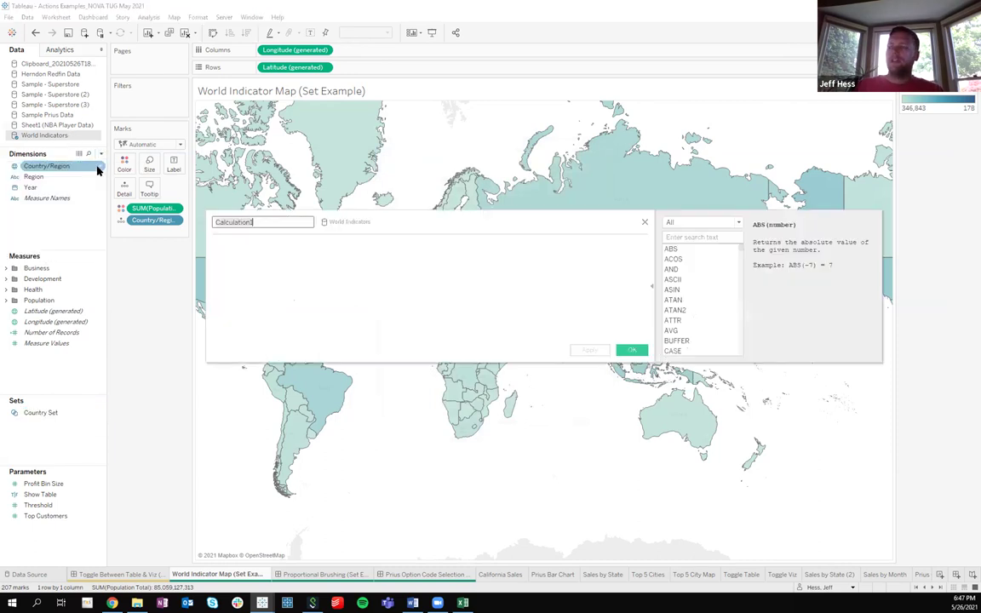
click(330, 279)
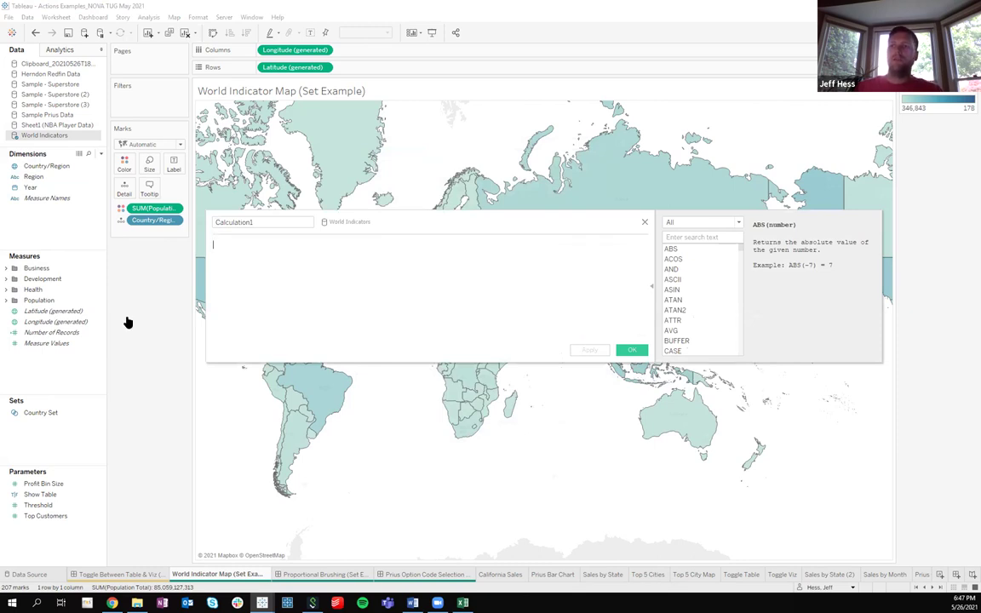
click(43, 412)
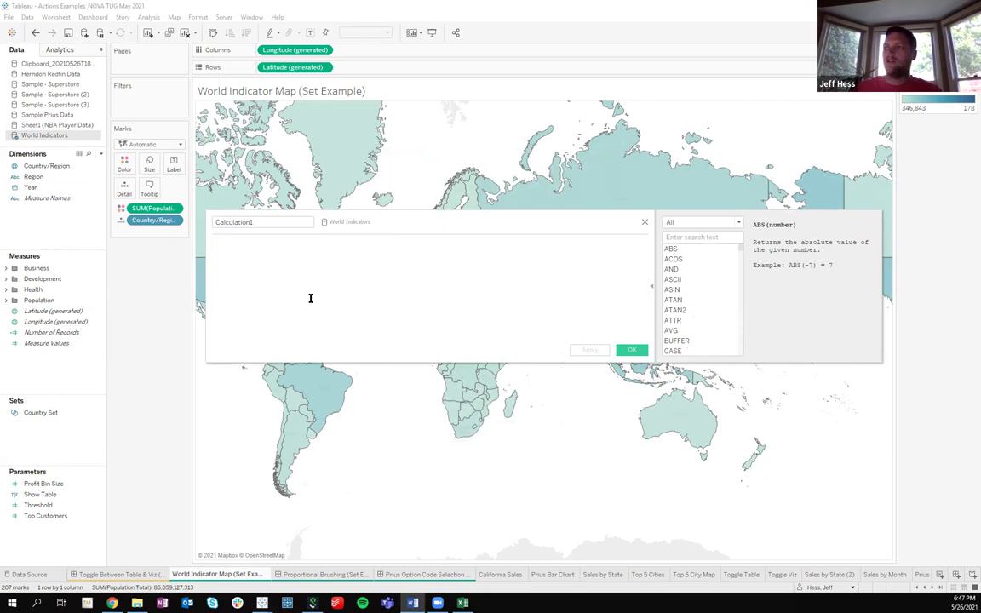
key(ctrl+v)
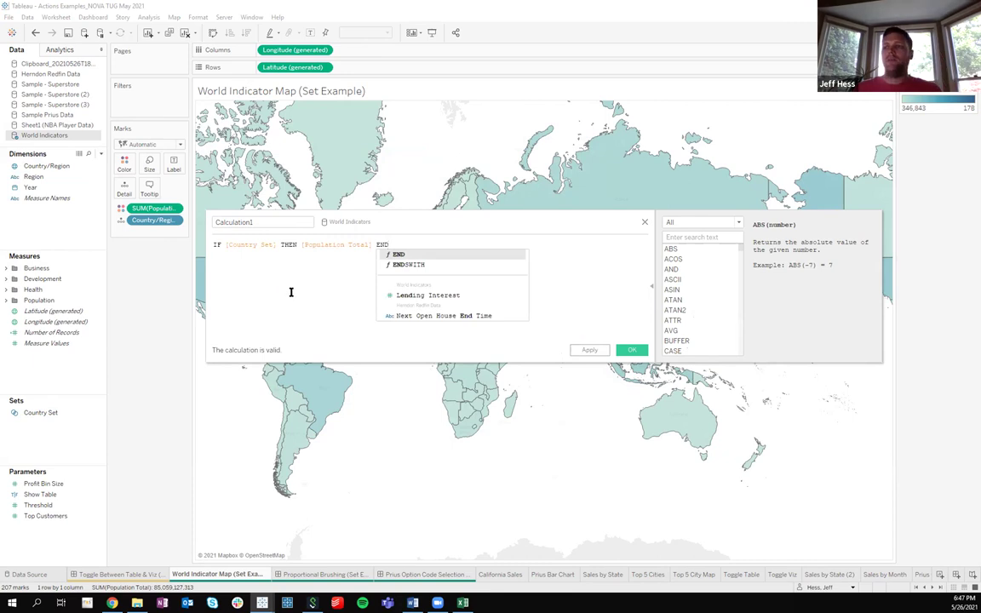
click(290, 292)
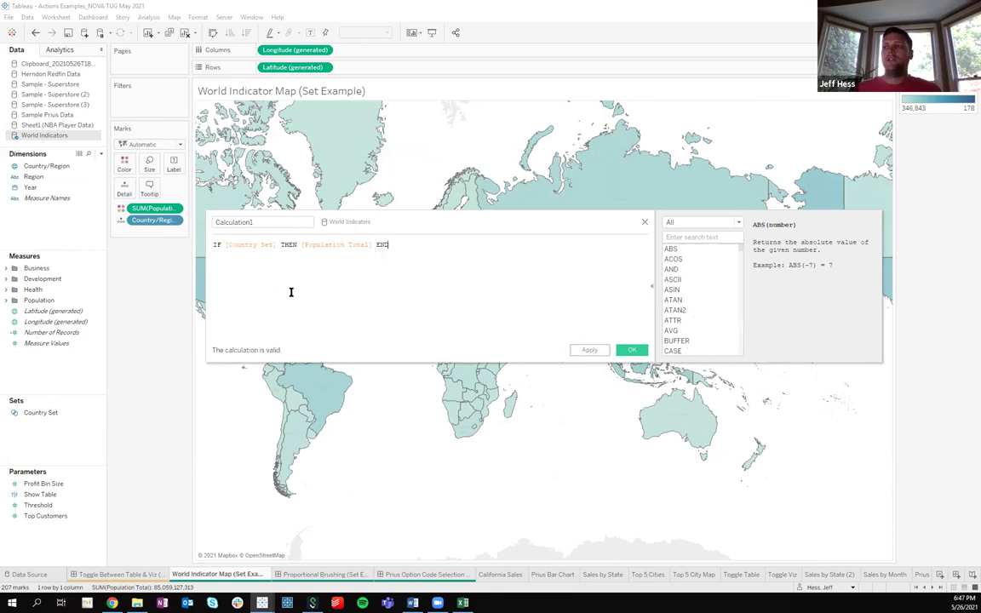
Name the calculated field Population by Country and save it.
double_click(272, 221)
text(c)
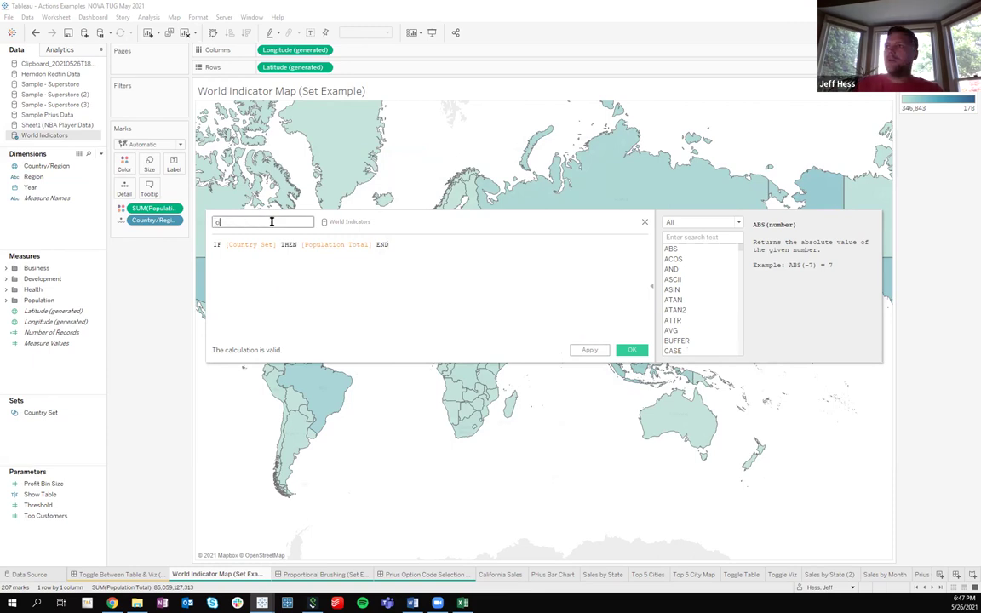
key(BackSpace)
text(Popul)
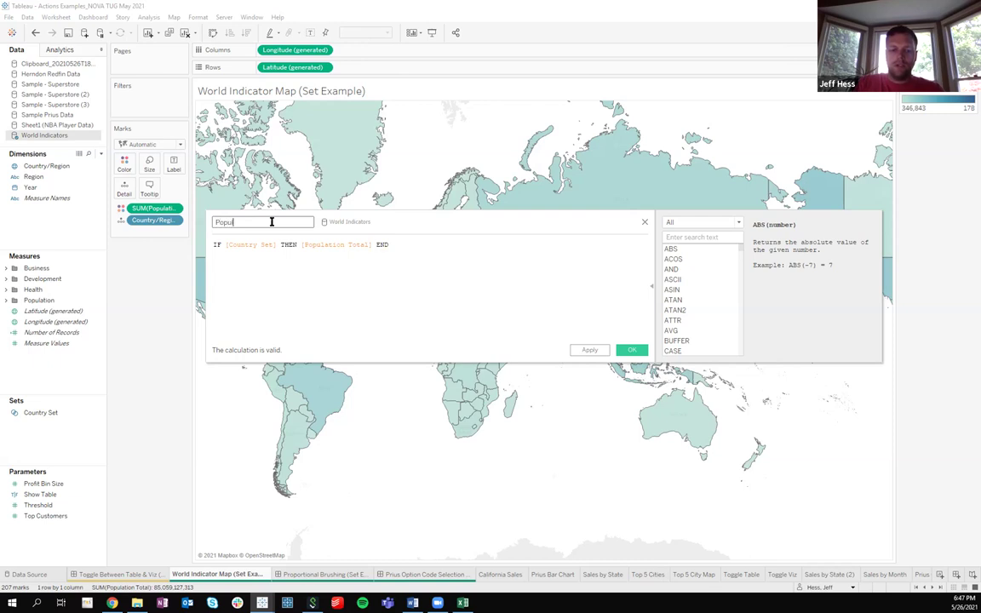
text(ation by Country)
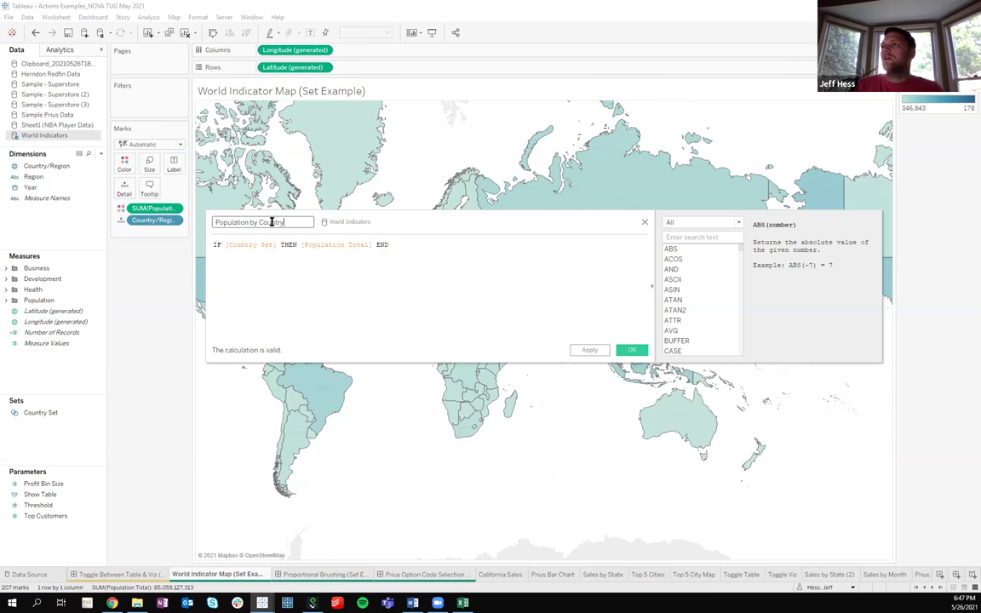
click(628, 352)
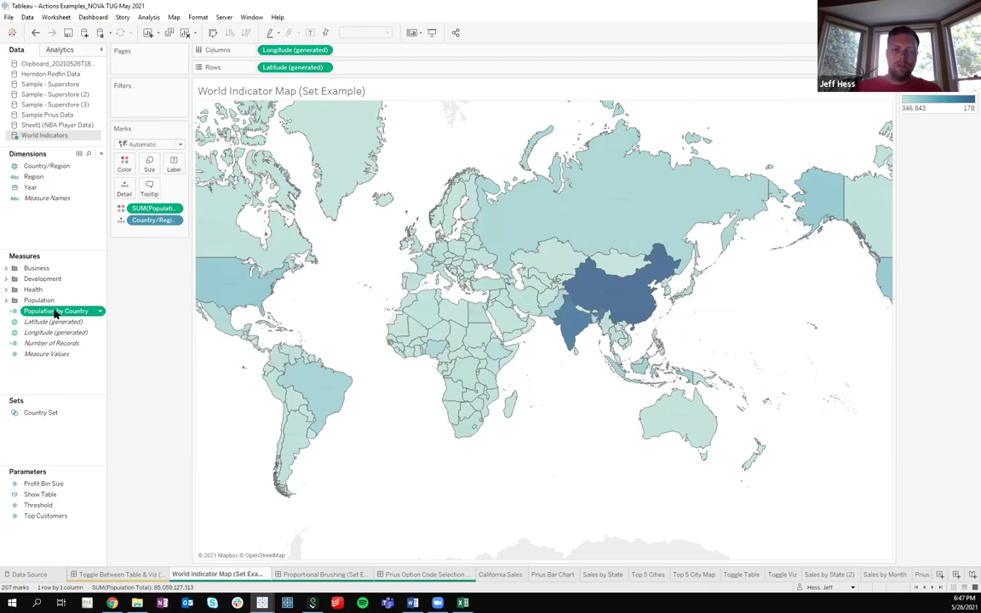
Replace the population measure that colors the map with the Population by Country calculated field.
drag(55, 314, 151, 210)
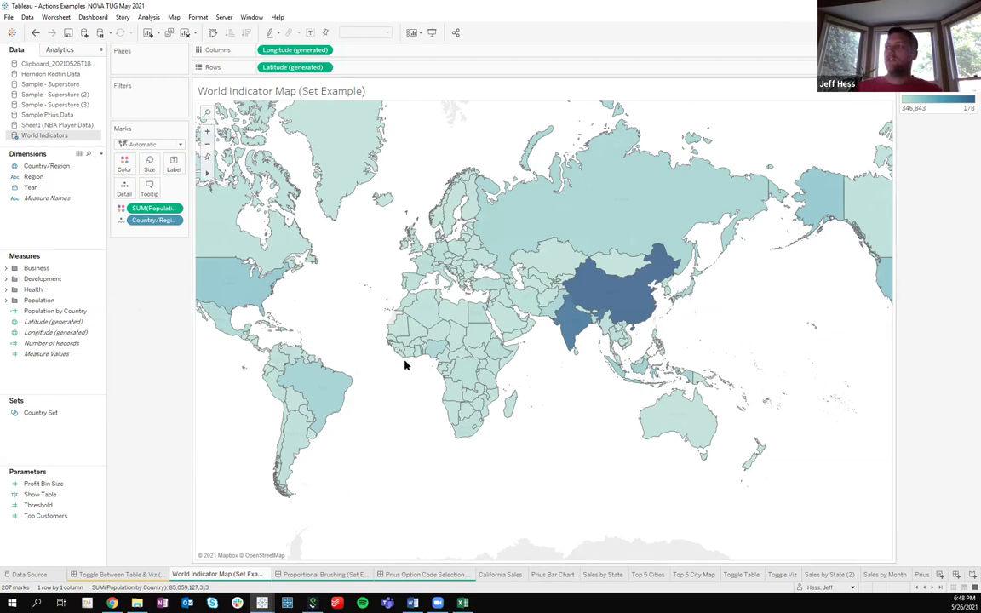
click(50, 413)
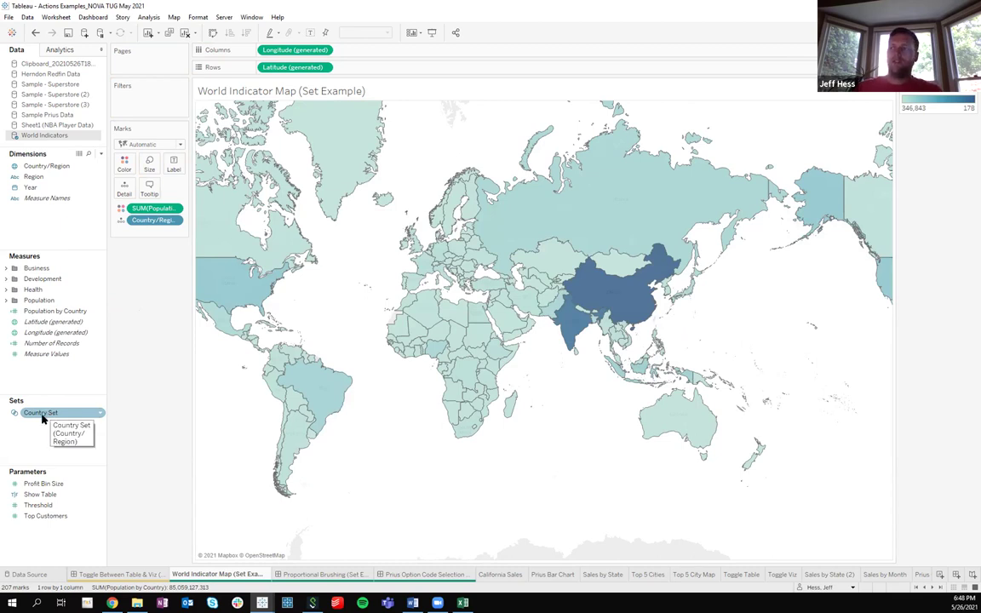
mouse_move(465, 372)
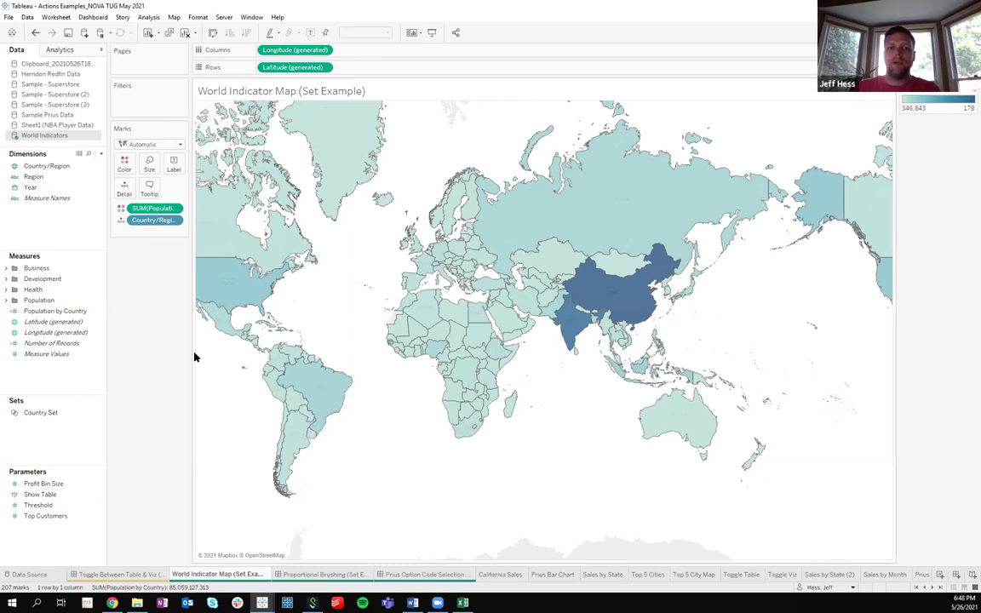
Add a worksheet set action that runs on select, targets Country Set in World Indicators and adds all values when the selection clears.
click(56, 17)
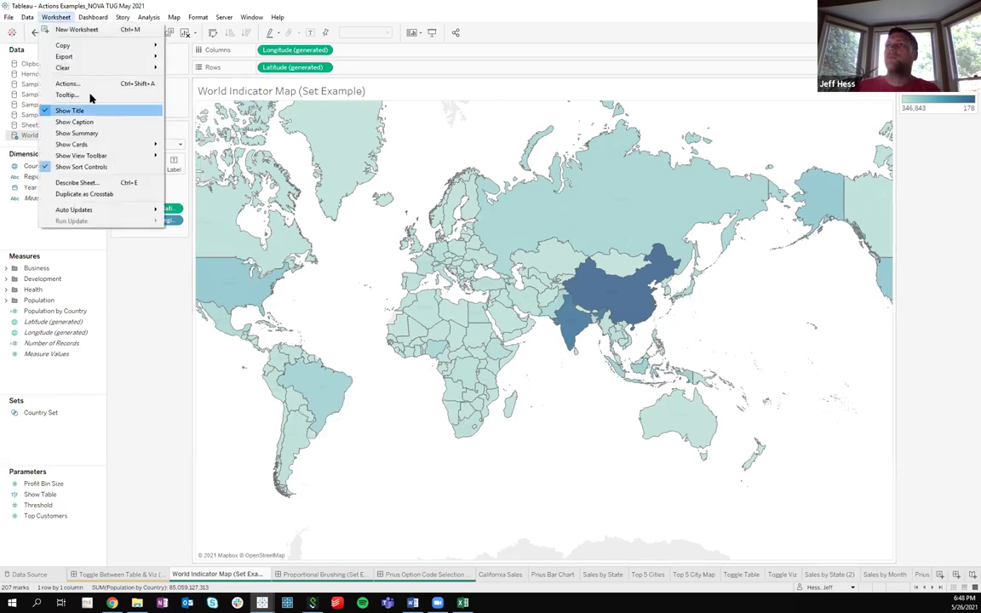
click(59, 81)
click(399, 335)
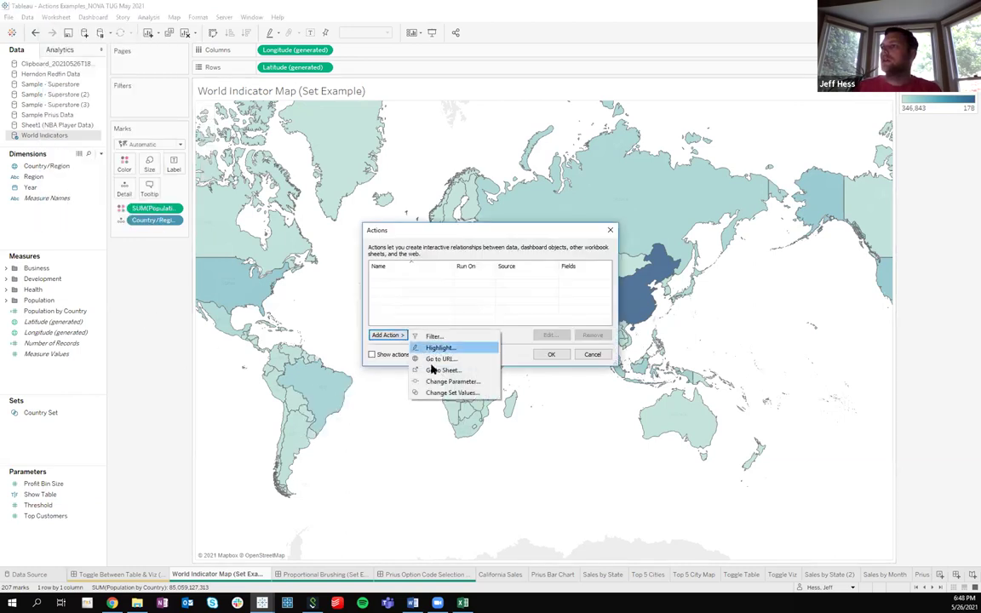
click(446, 393)
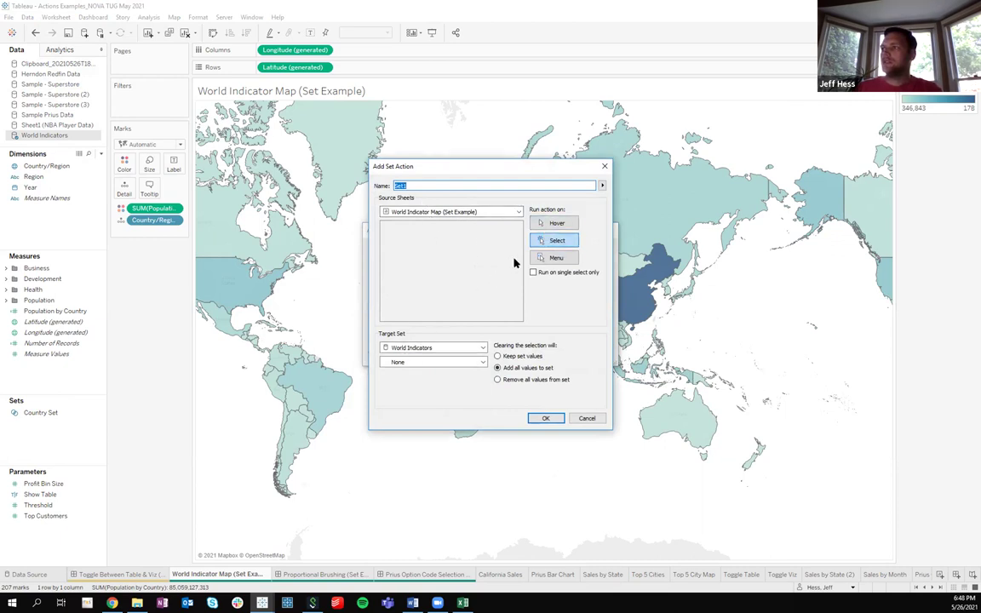
click(404, 364)
click(417, 381)
click(546, 419)
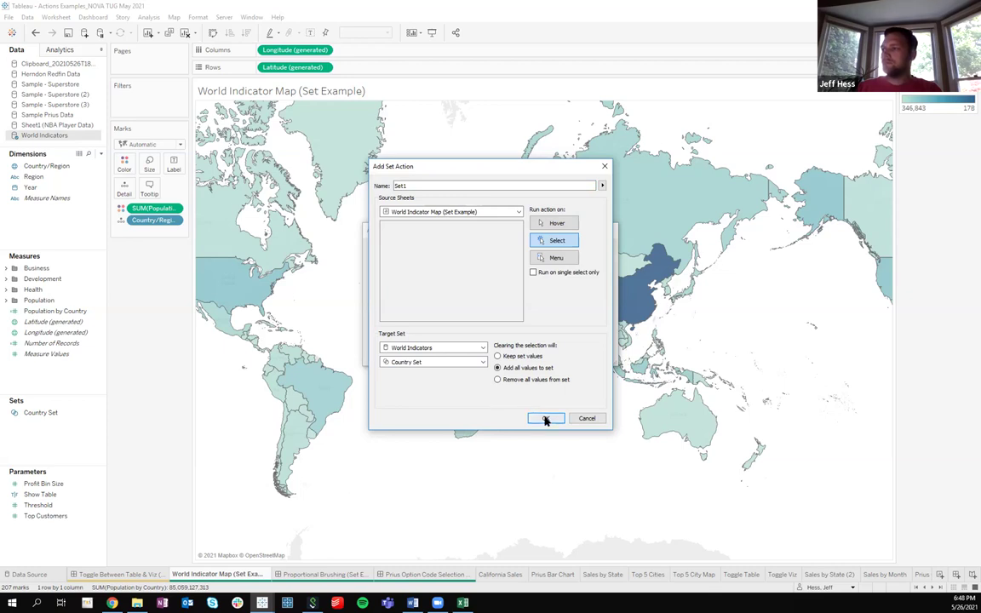
click(545, 352)
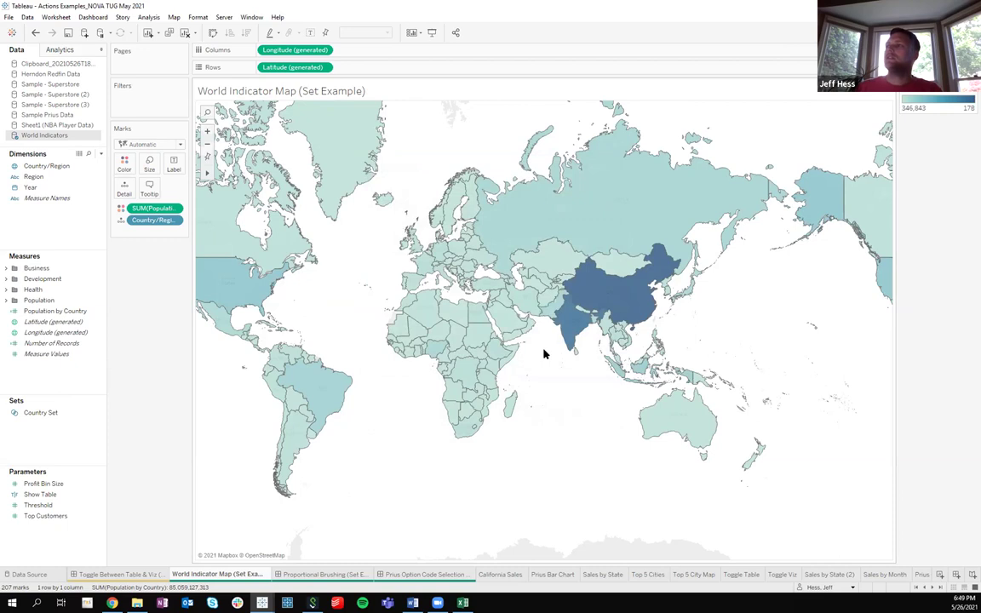
Test the set action by selecting a group of countries around Africa on the map, and clear the selection.
mouse_move(572, 326)
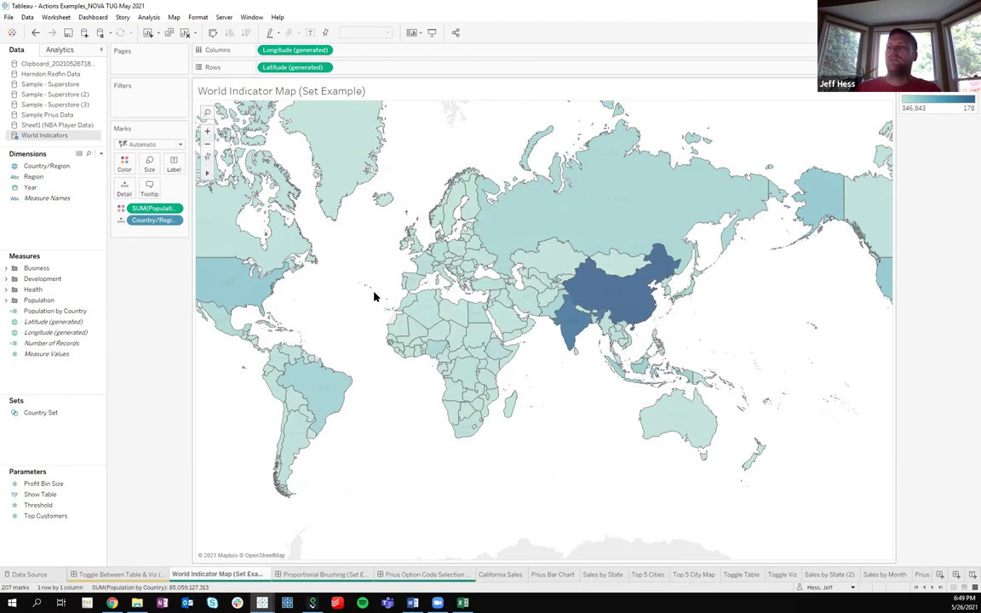
mouse_move(346, 275)
mouse_down()
mouse_move(448, 361)
mouse_move(525, 457)
mouse_move(538, 454)
mouse_move(522, 467)
mouse_up()
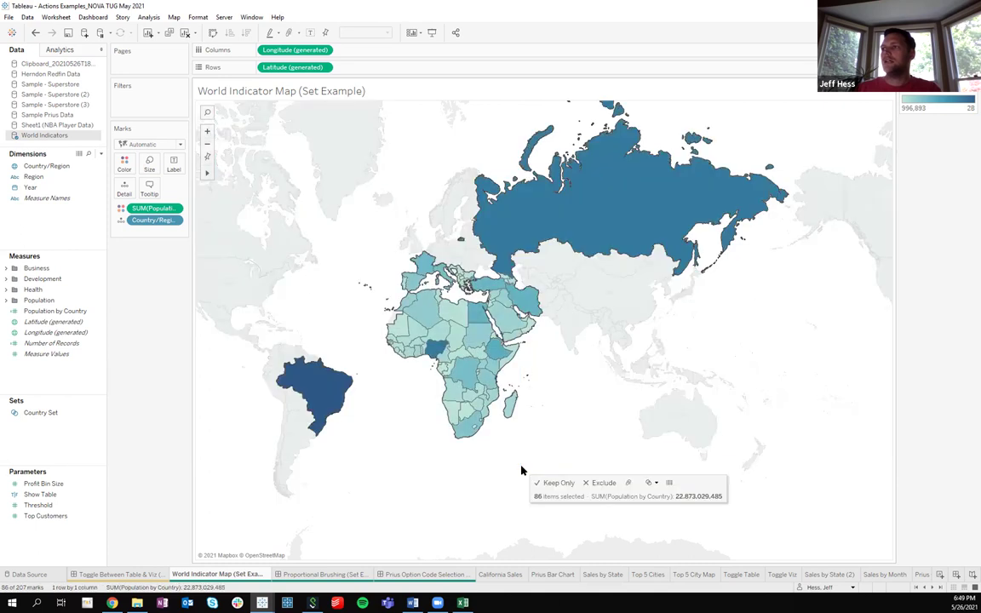
click(349, 315)
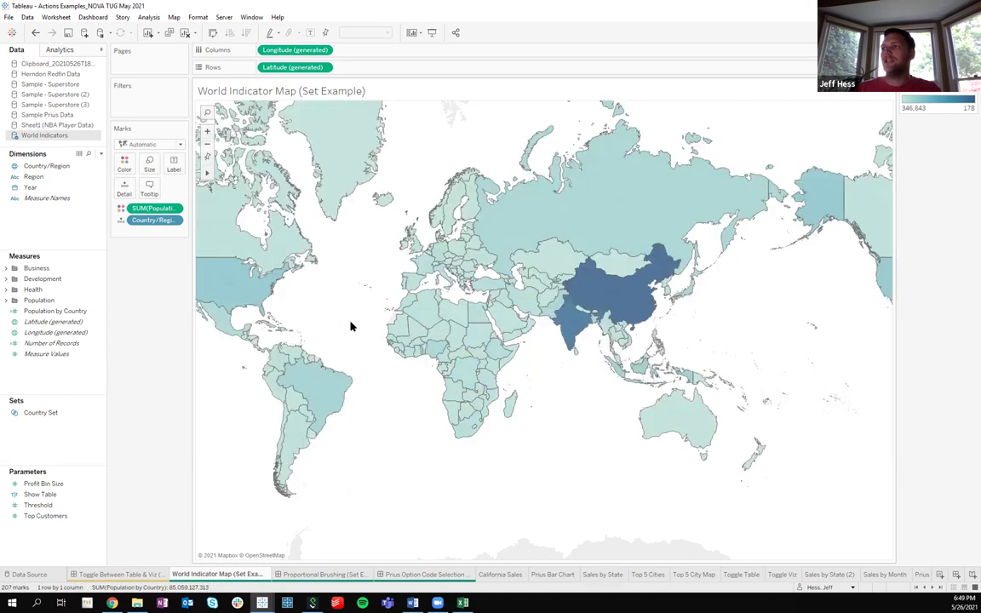